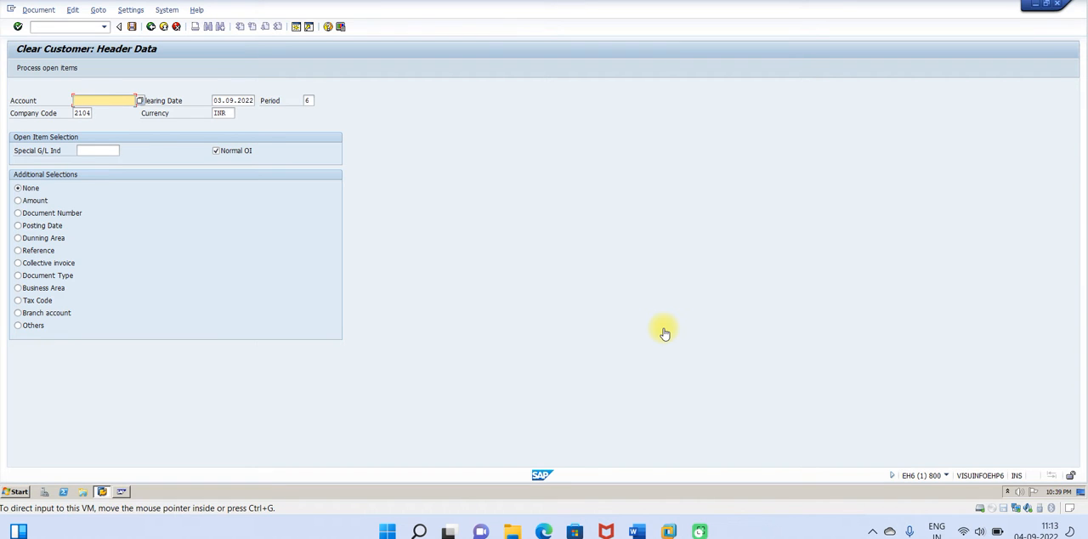
Step: Consult the customer advance payment configuration guide in Word and return to the SAP virtual machine
left_click(635, 532)
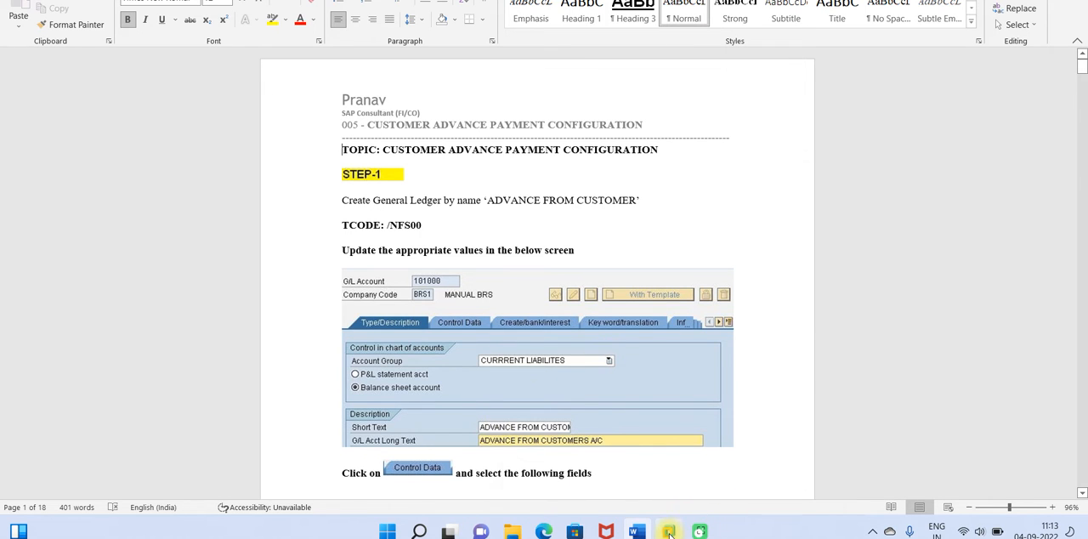
mouse_move(669, 533)
left_click(707, 463)
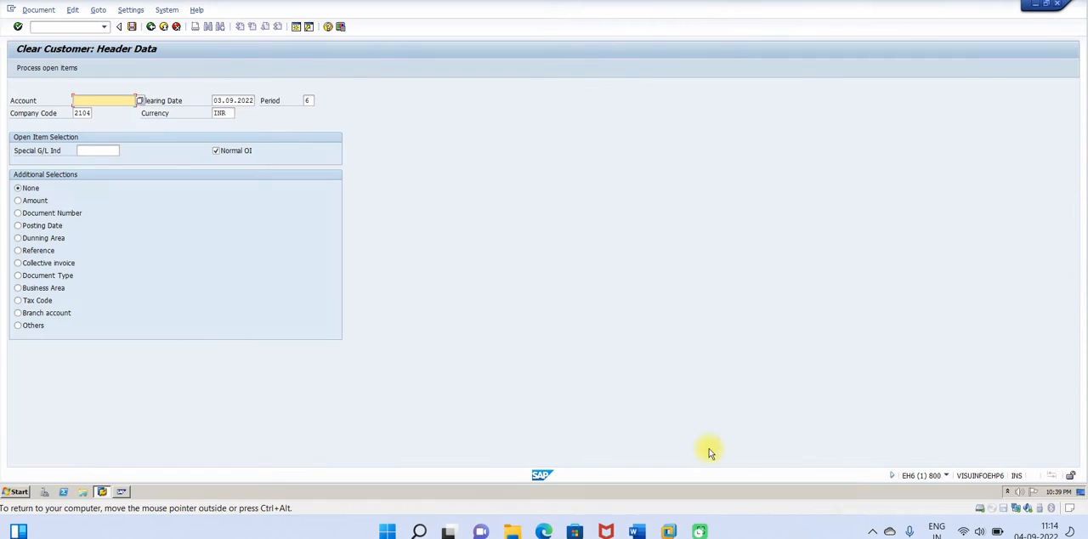
Step: Run transaction /NFS00 and expand the Loans and Advances and PROVISION groups in the account tree
left_click(58, 26)
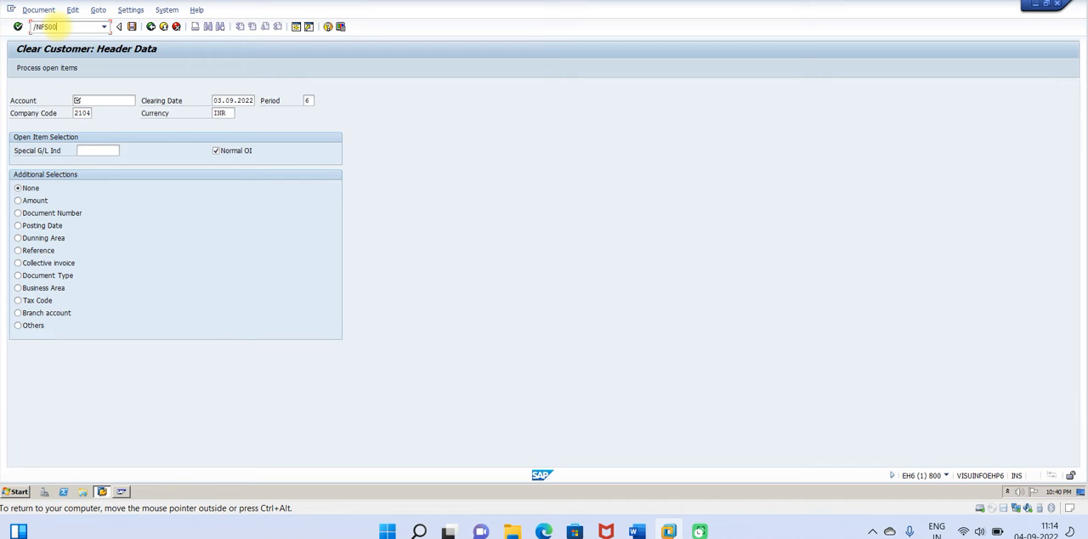
key("Return")
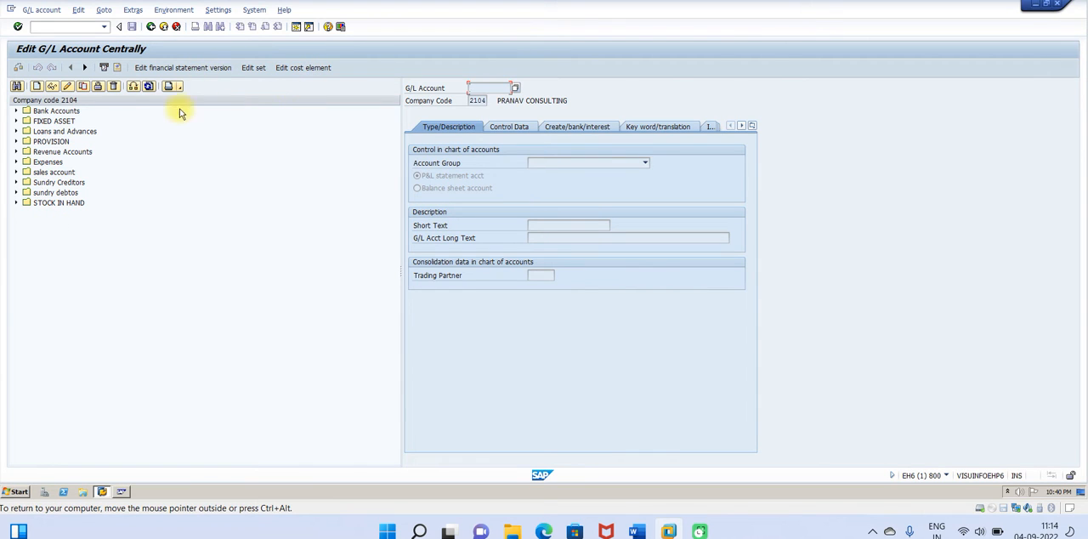
left_click(16, 131)
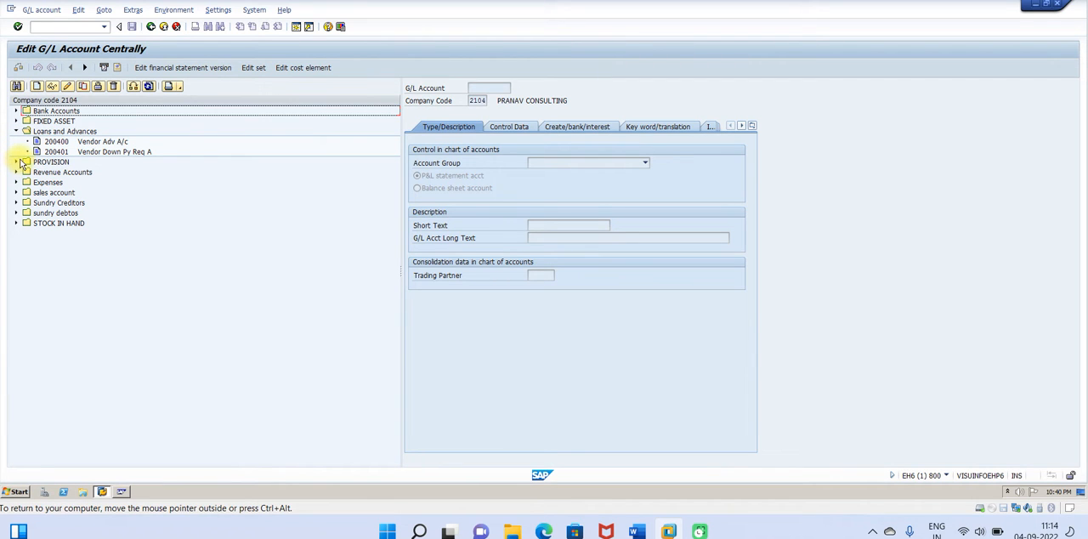
left_click(17, 162)
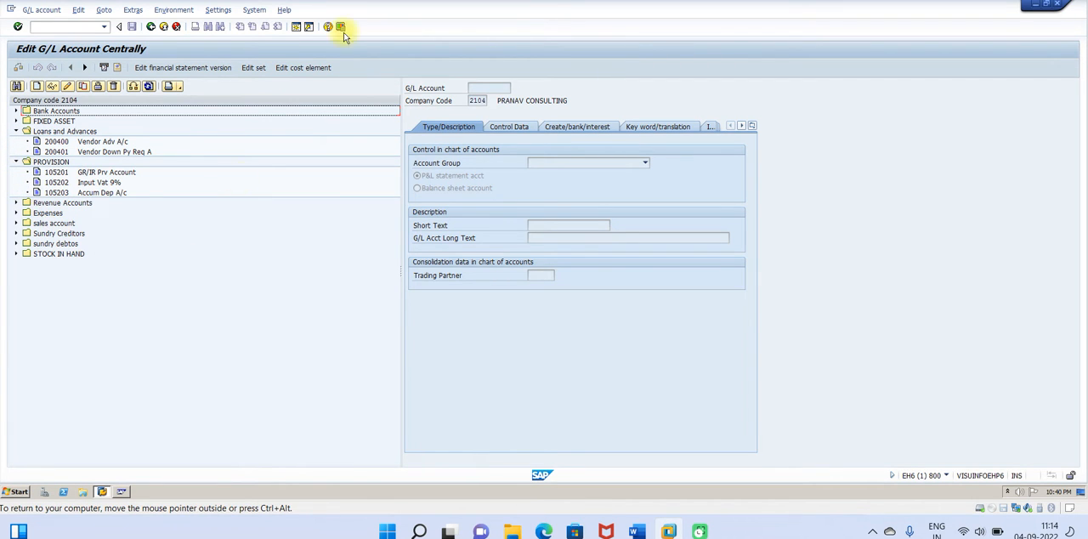
Step: Open a second SAP session and run transaction /NOBD4 to maintain the G/L account groups
left_click(296, 28)
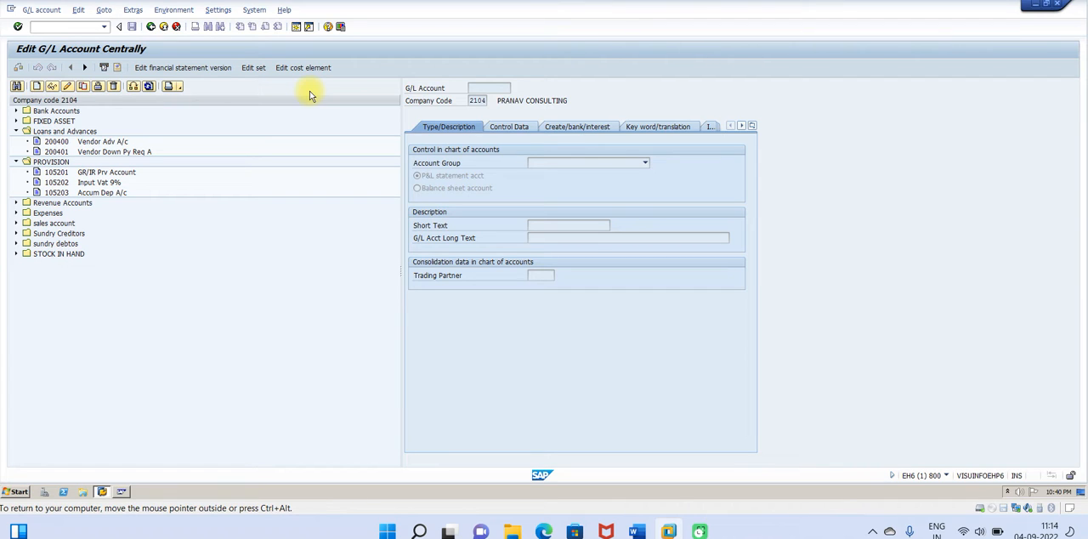
left_click(296, 27)
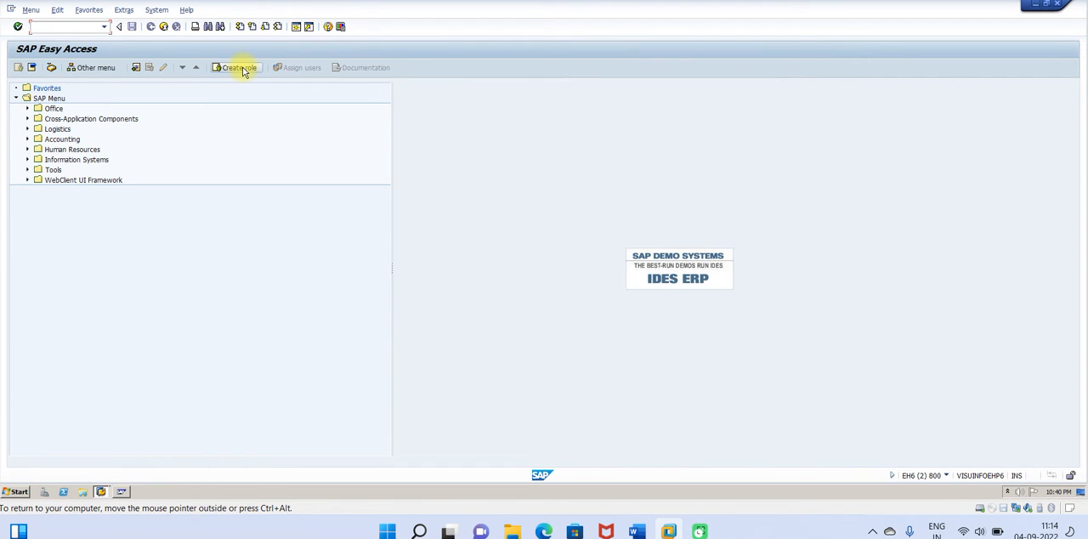
type("/n")
key("Return")
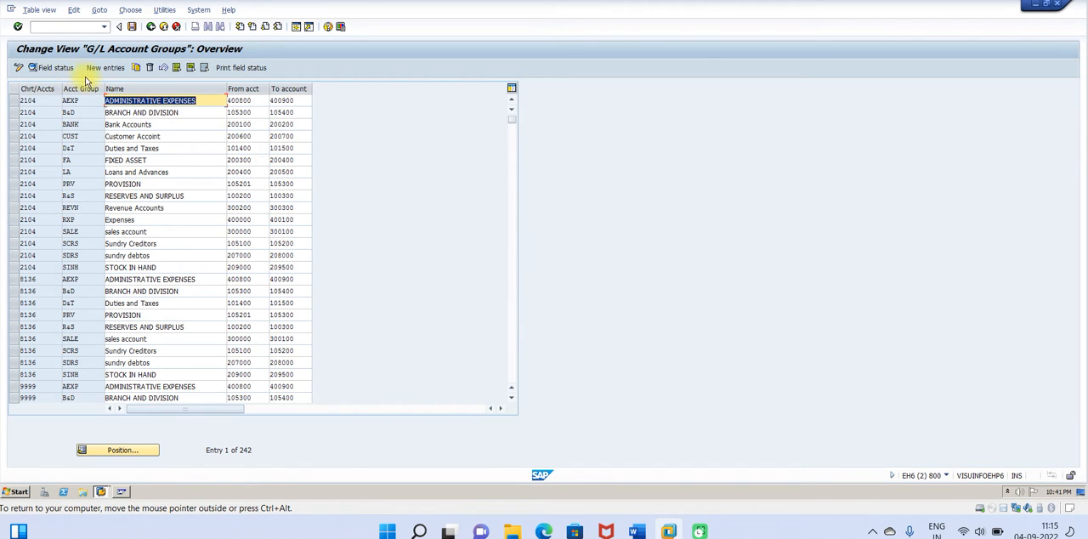
Step: Copy the Duties and Taxes account group of chart 2104 and set the copy's account group key to CADV
left_click(12, 149)
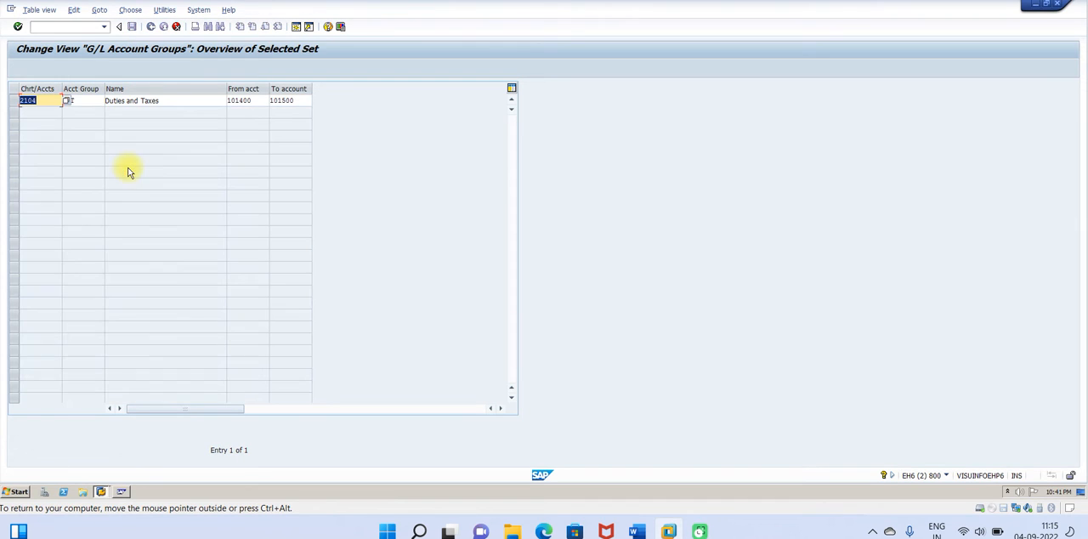
left_click(92, 105)
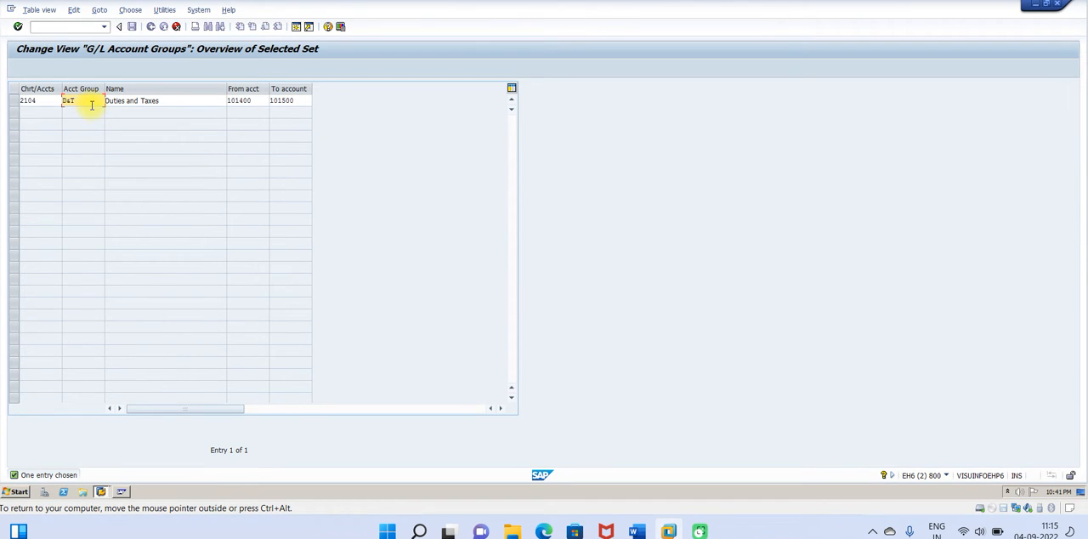
key("BackSpace")
key("BackSpace")
key("BackSpace")
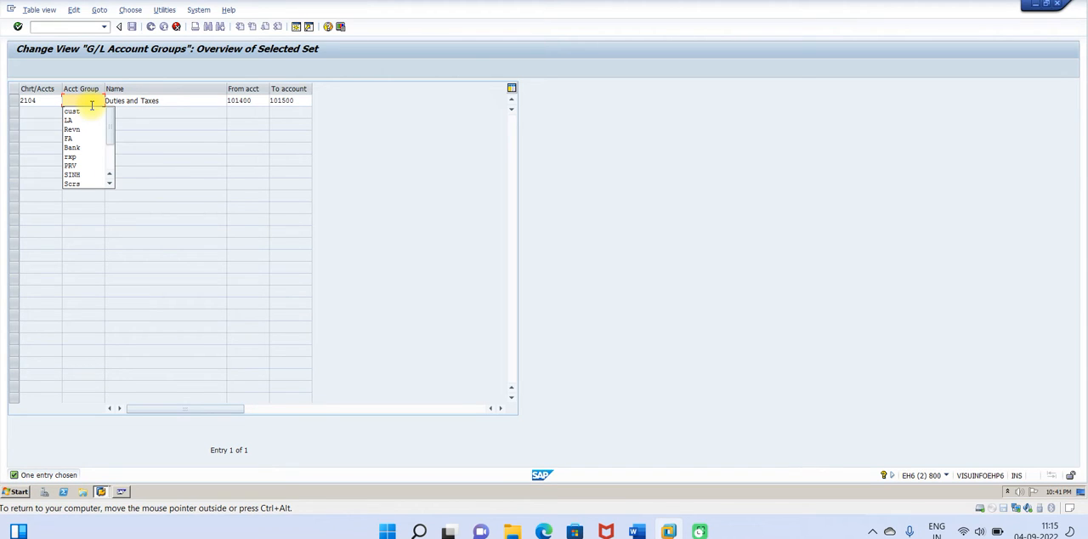
type("cADV")
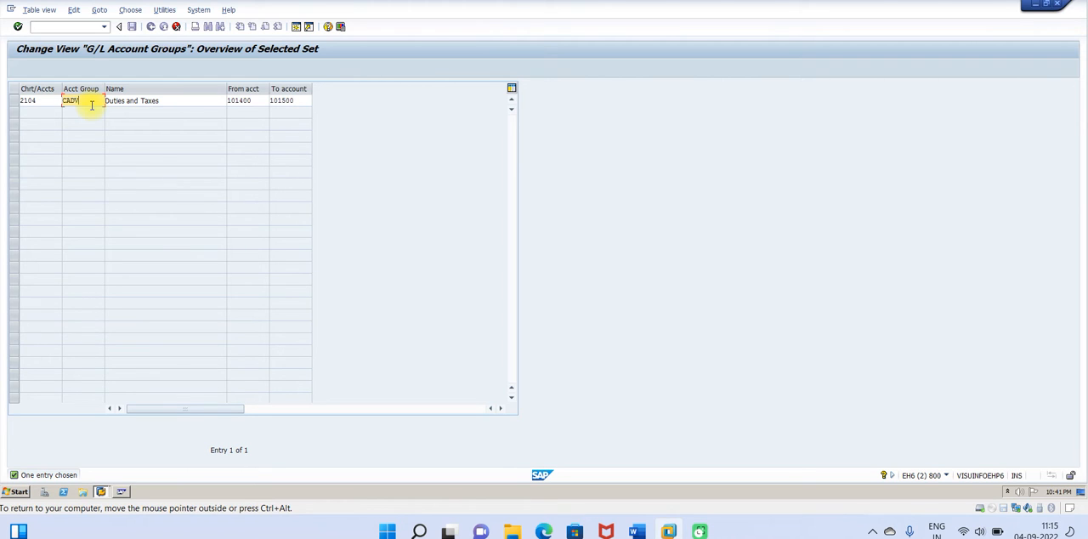
key("Tab")
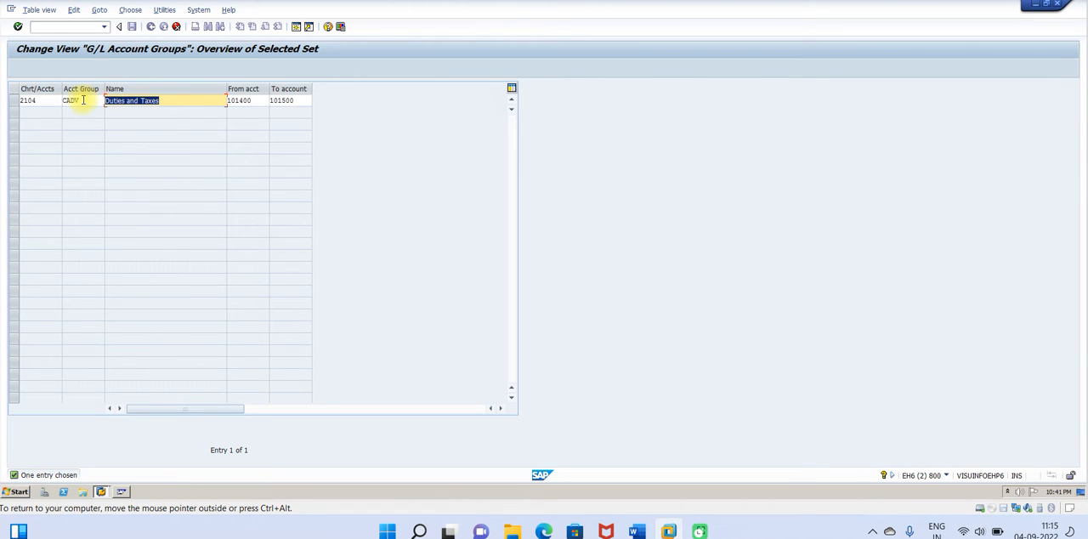
Step: Name the copied group CUSTOMER ADVANCE with account range 101600 to 101700, and save it under the proposed customizing request
type("CUSTOMER ADVANCE")
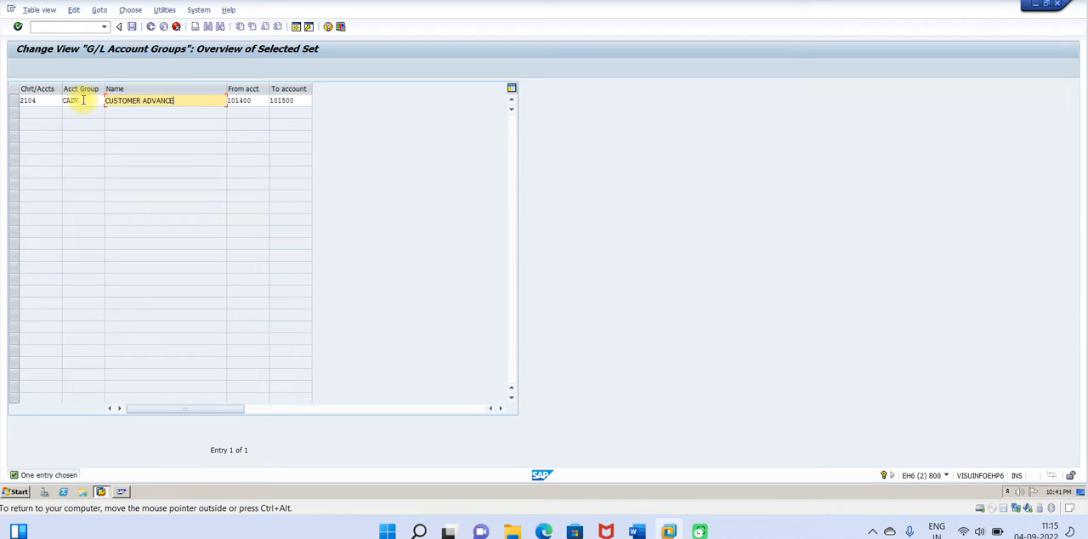
left_click(241, 99)
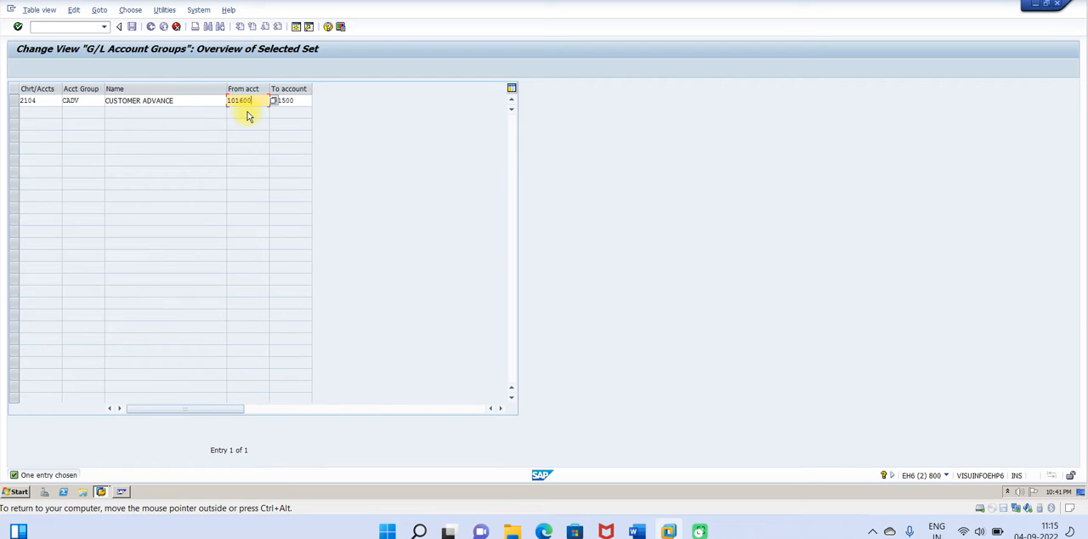
key("Tab")
left_click(280, 102)
key("Return")
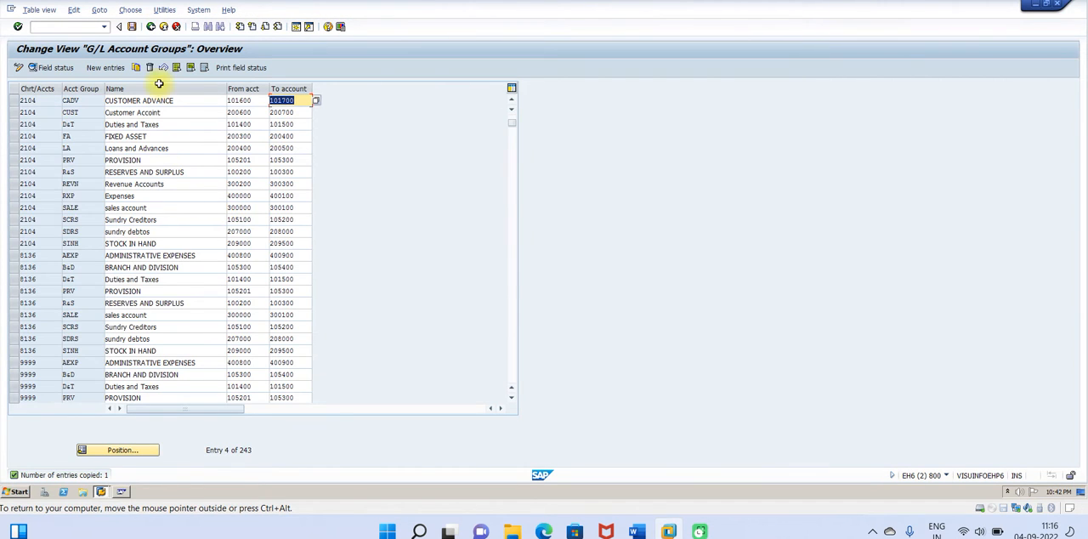
left_click(135, 27)
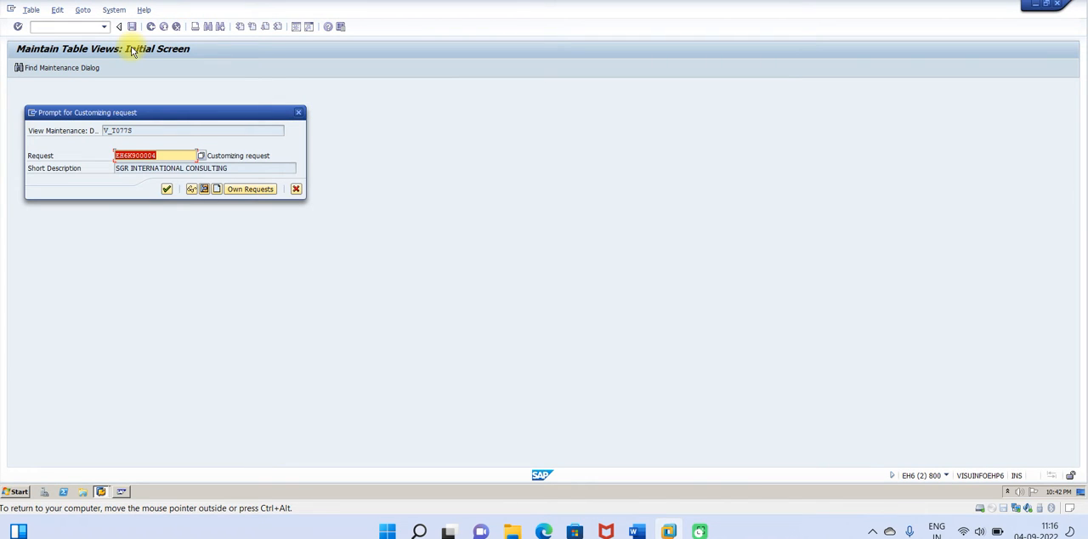
left_click(169, 191)
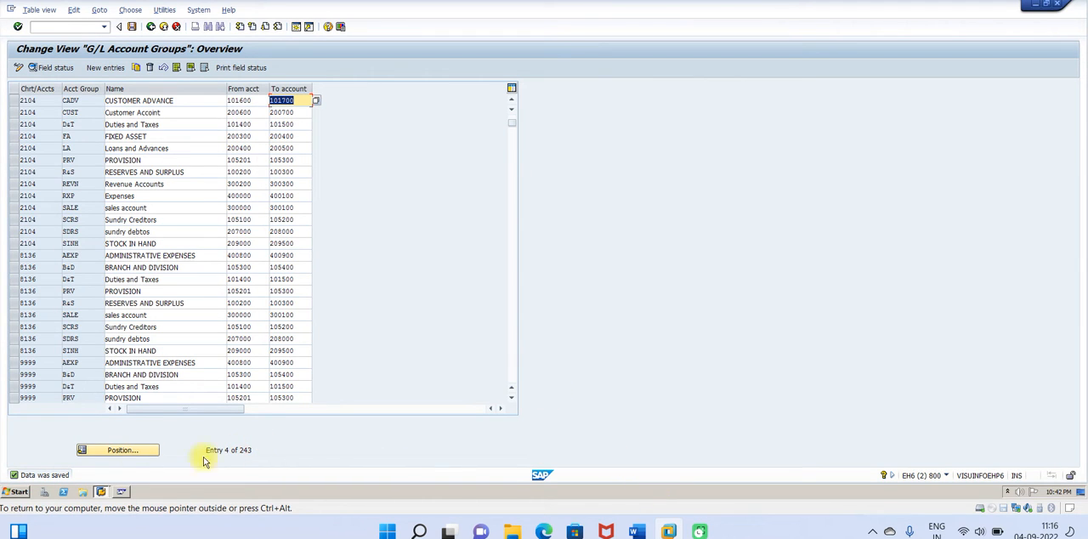
Step: Switch to the session showing Edit G/L Account Centrally
left_click(122, 493)
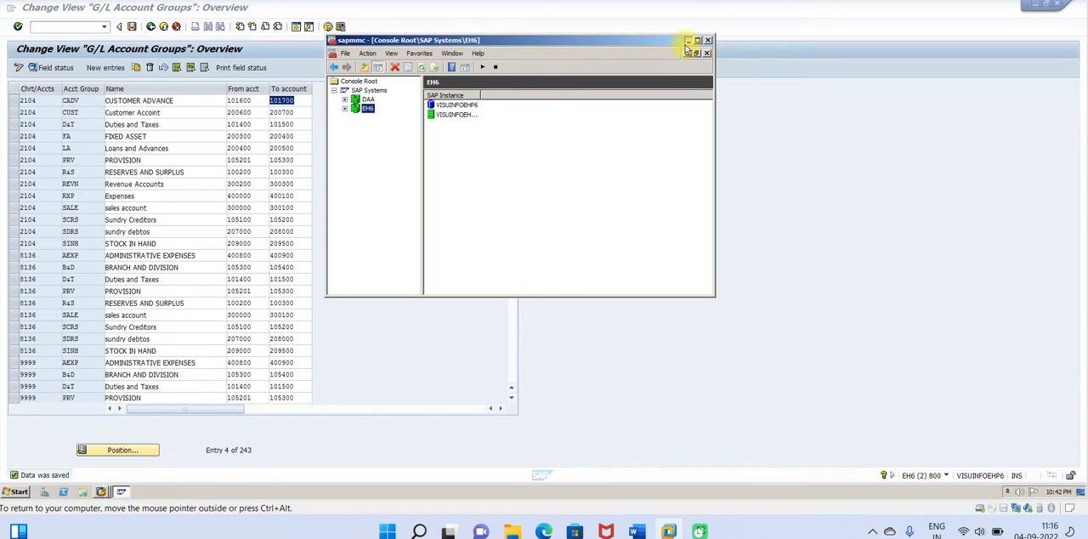
left_click(688, 41)
left_click(100, 494)
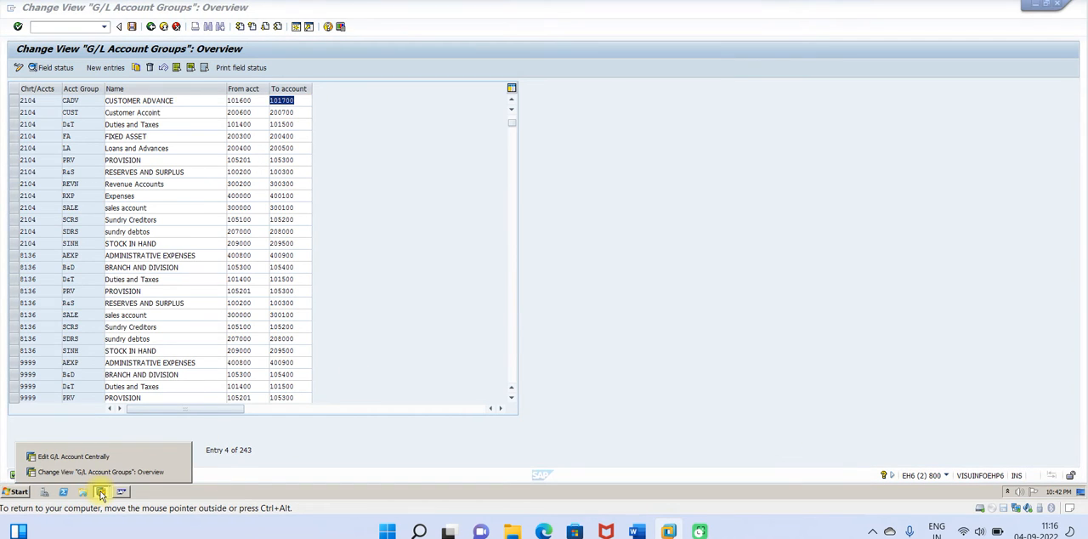
left_click(81, 457)
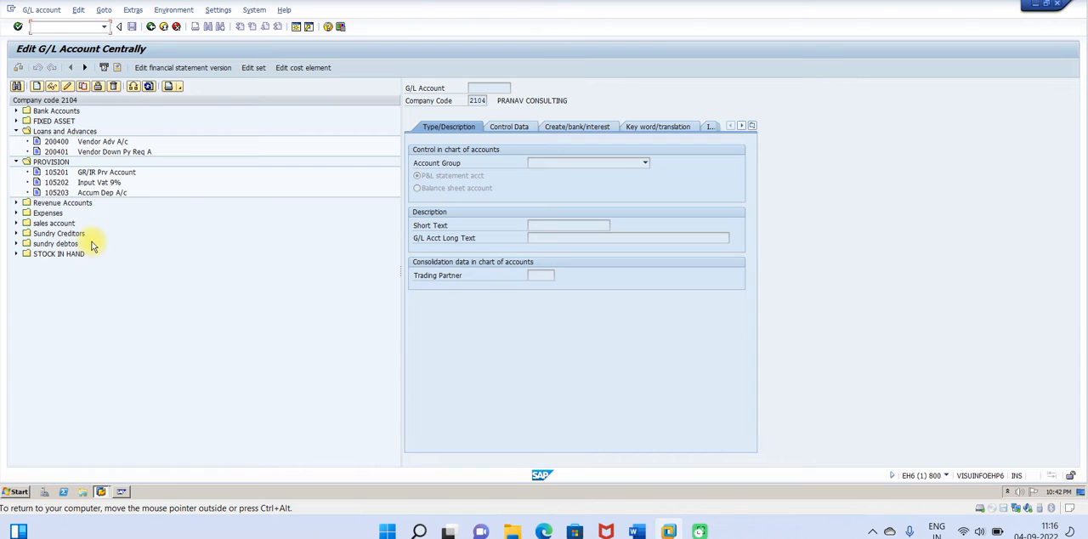
Step: Try to create G/L account 101600 in company code 2104 with the Customer Accoint account group
left_click(38, 87)
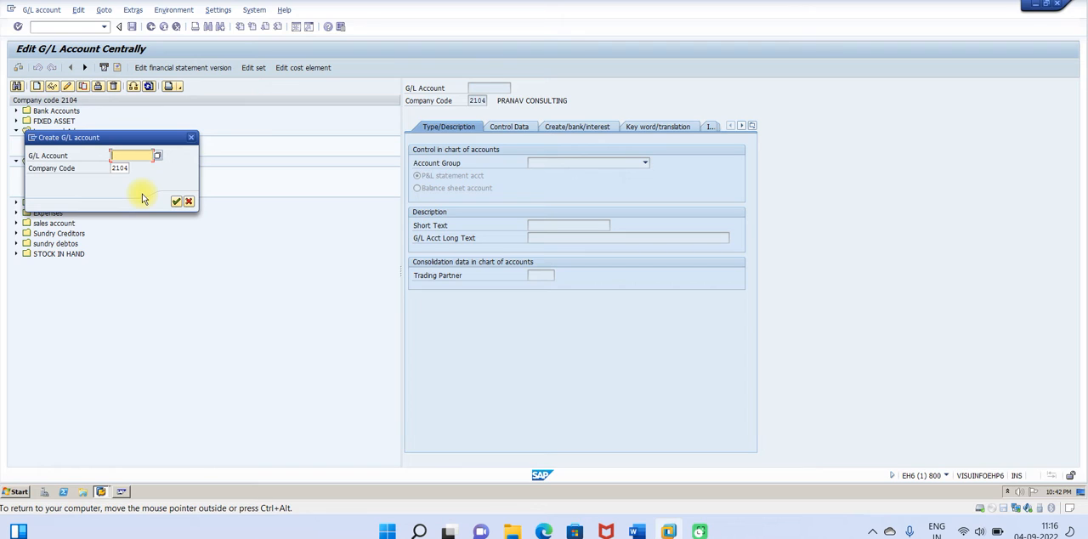
type("101600")
left_click(176, 202)
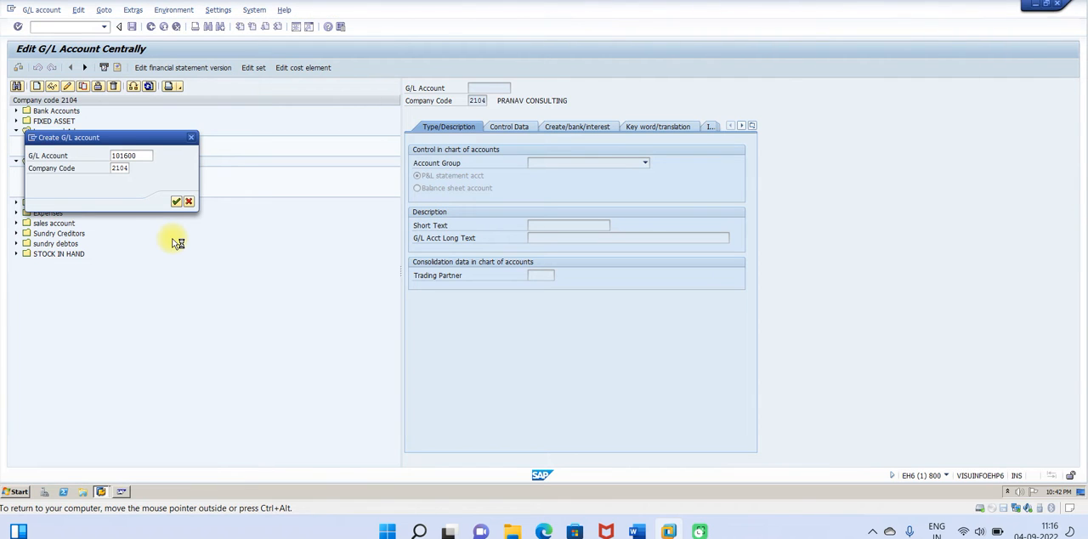
left_click(646, 164)
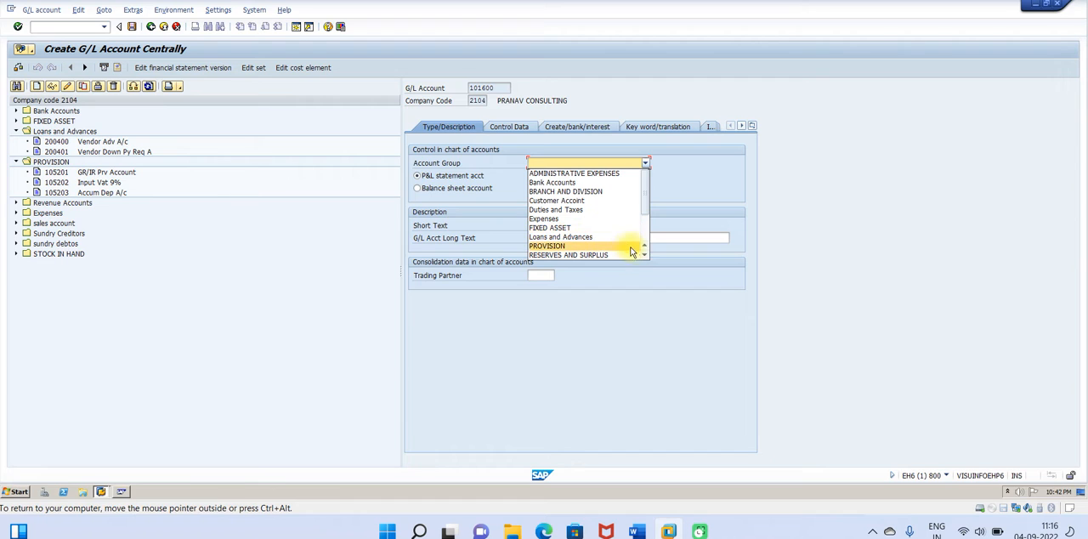
scroll(644, 263, "down", 6)
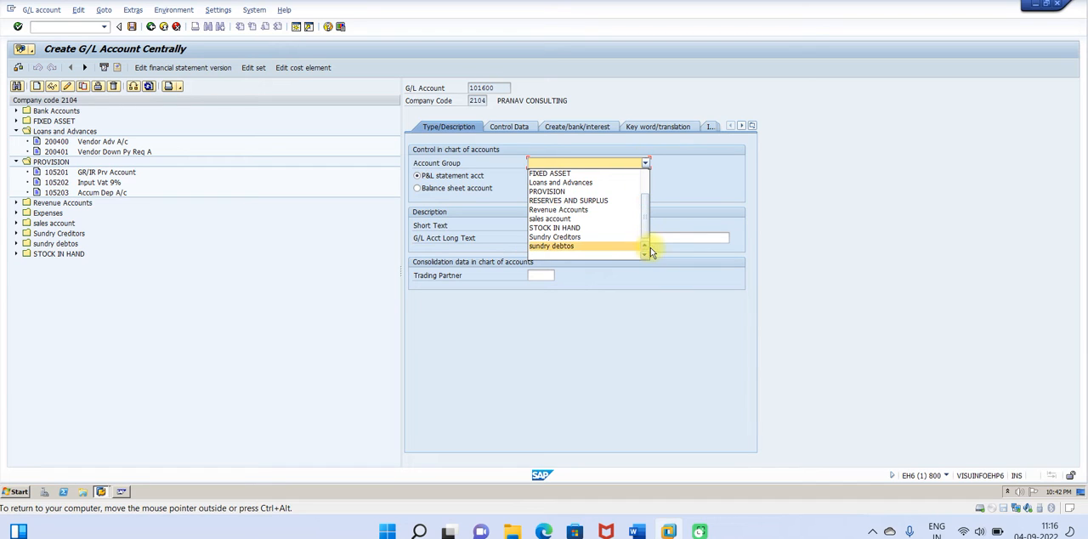
scroll(646, 250, "up", 2)
scroll(646, 250, "up", 3)
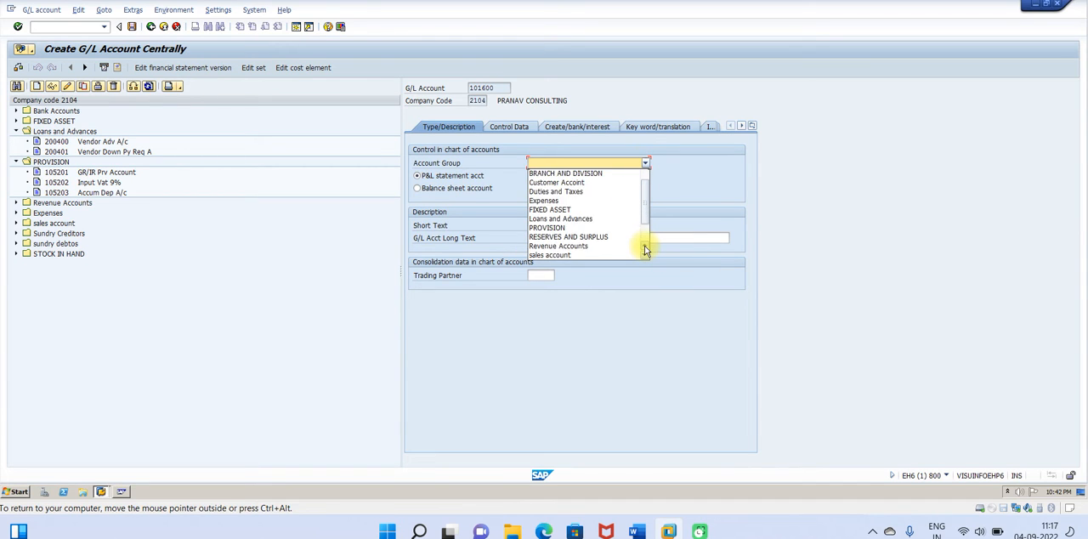
left_click(566, 193)
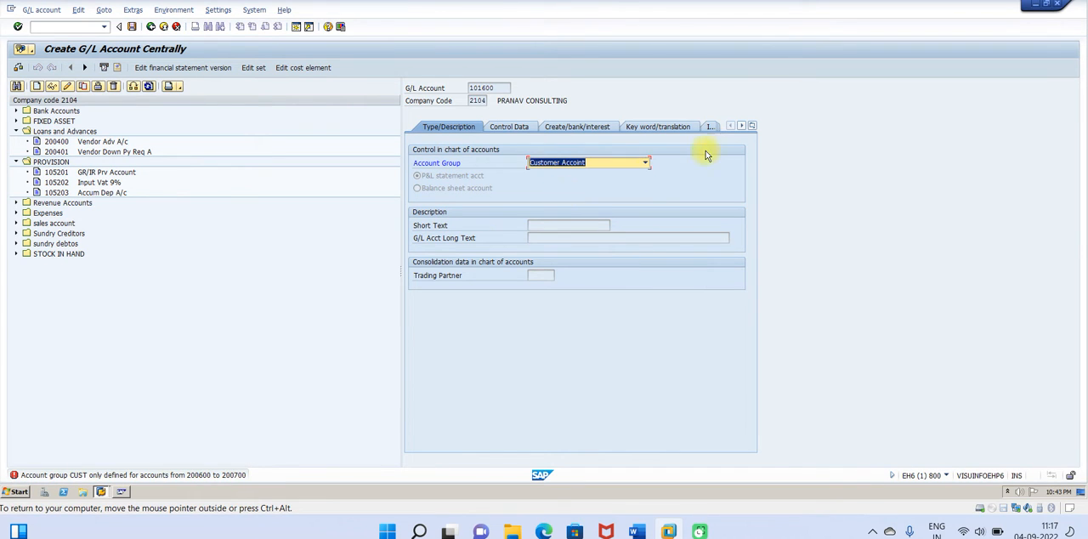
left_click(647, 163)
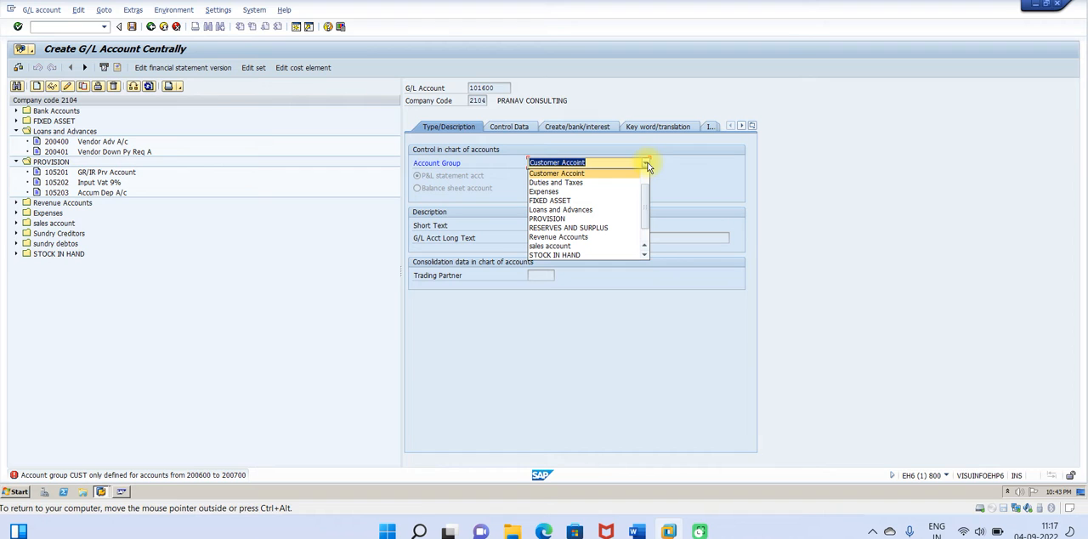
Step: Check the CUSTOMER ADVANCE entry in the G/L account groups session and return to the account creation session
left_click(102, 493)
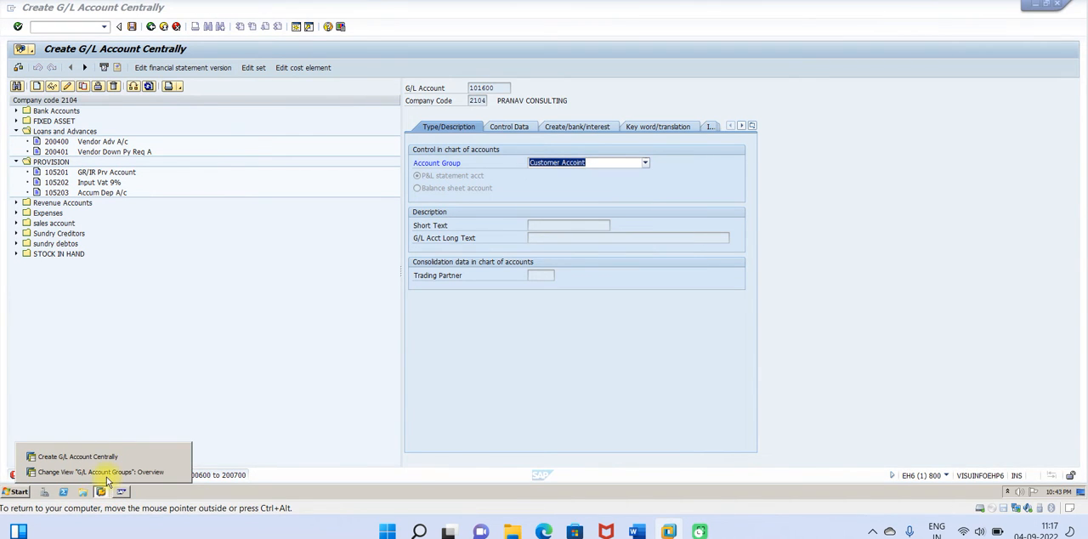
left_click(106, 473)
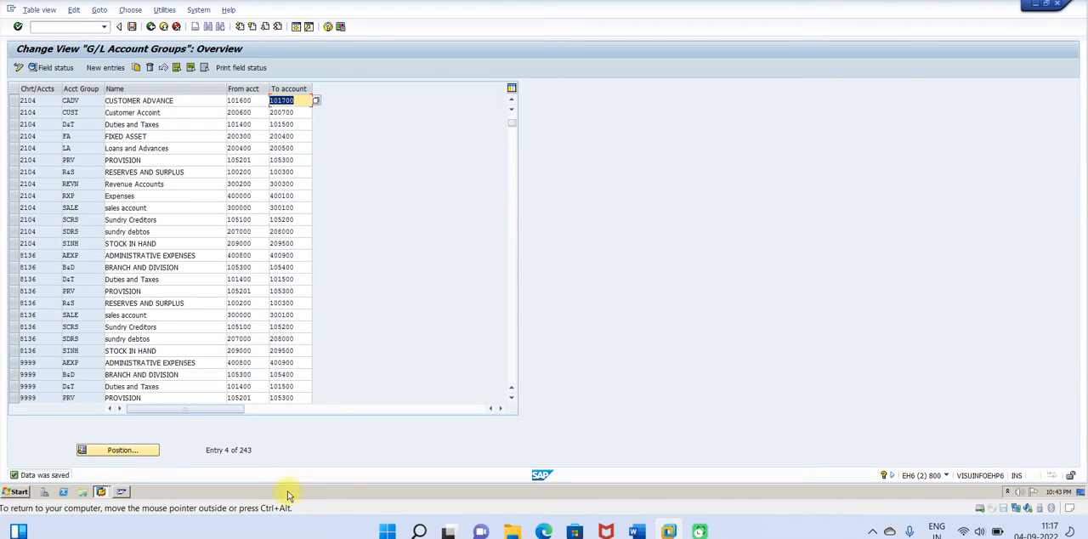
left_click(101, 491)
left_click(95, 460)
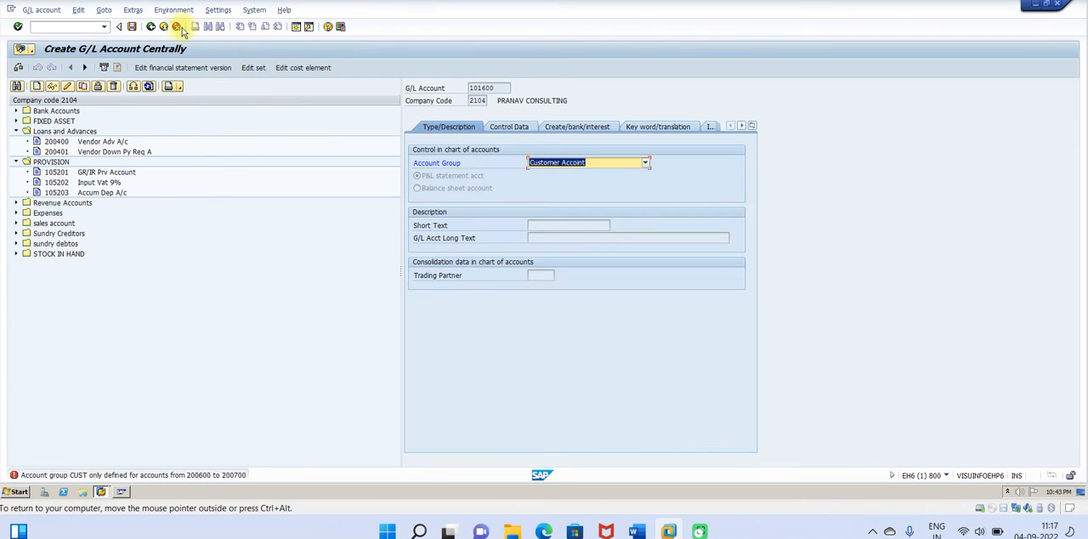
Step: Restart G/L account maintenance with transaction /NFS00, discarding the unfinished account 101600
left_click(106, 27)
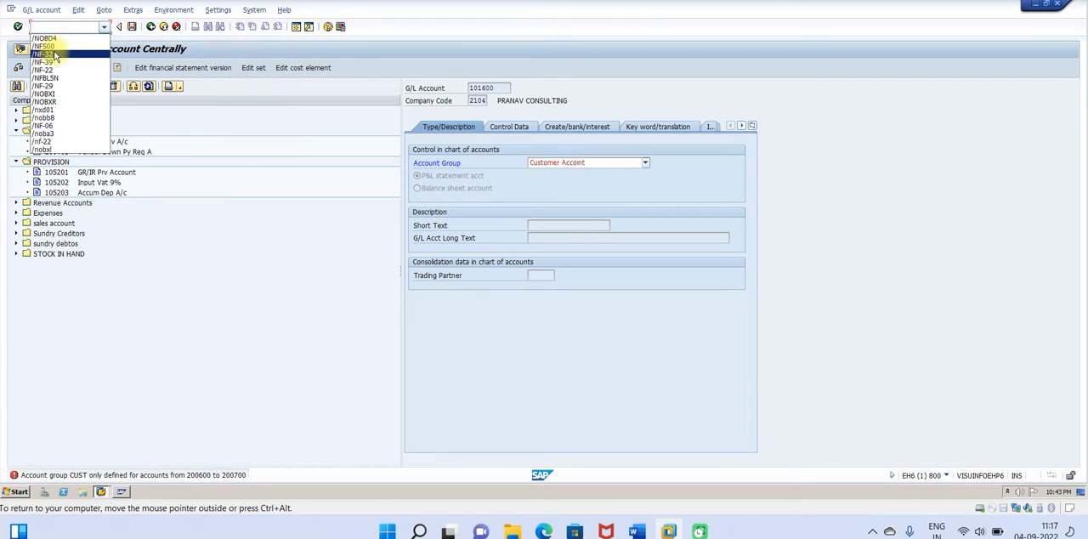
left_click(53, 52)
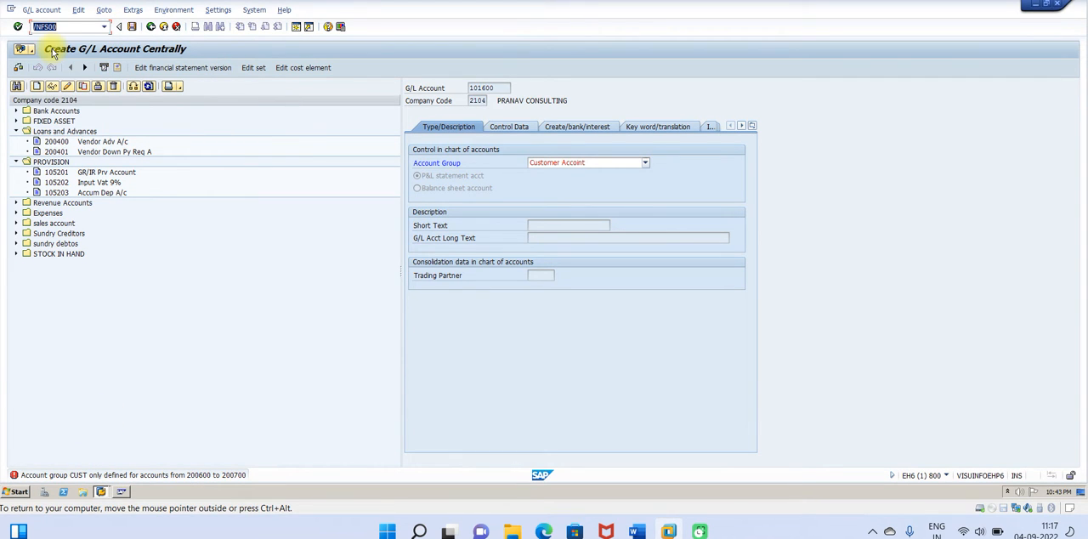
key("Return")
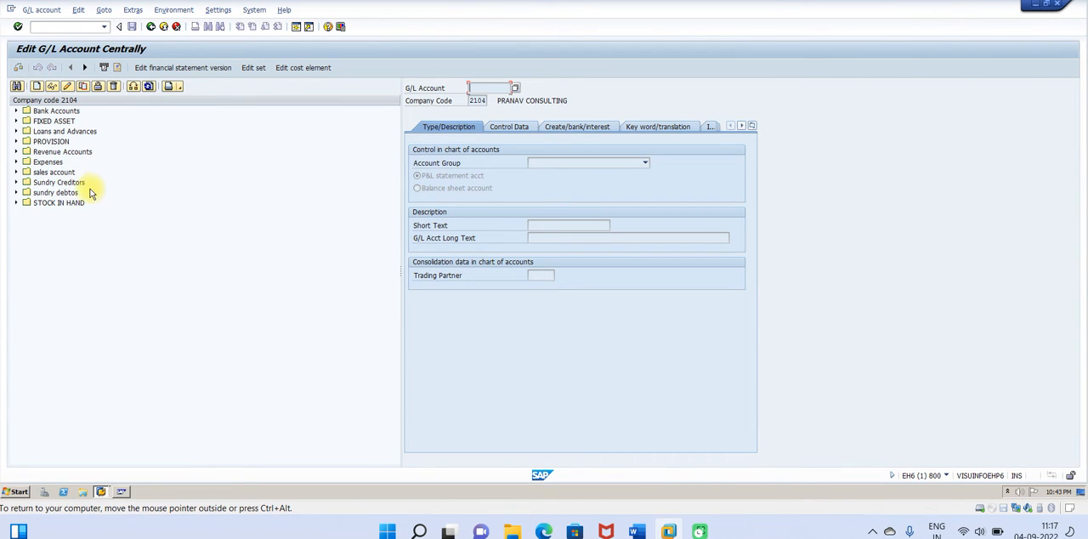
Step: Start creating G/L account 101600 in company code 2104 as a balance sheet account in the CUSTOMER ADVANCE group
left_click(36, 87)
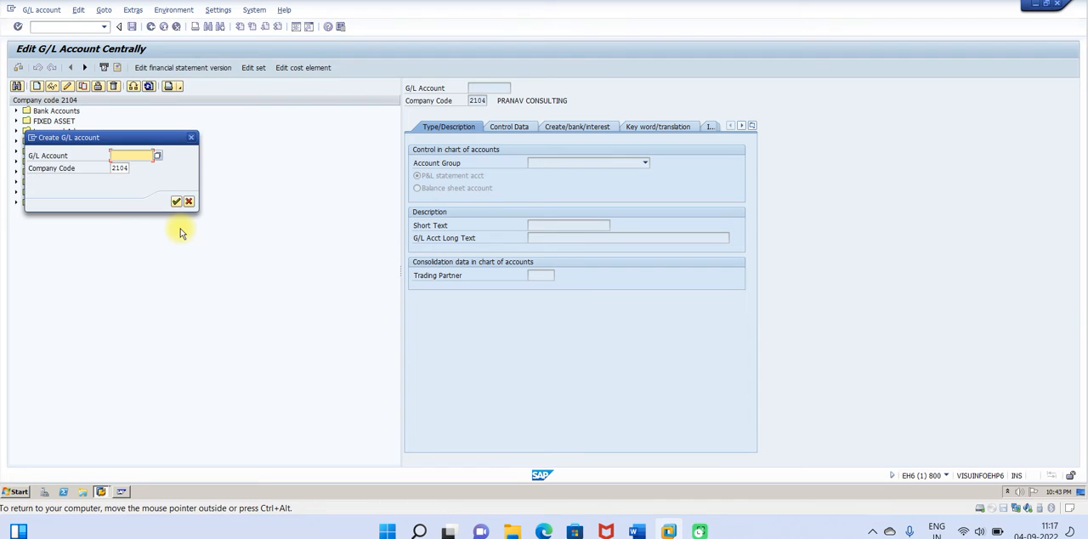
type("101")
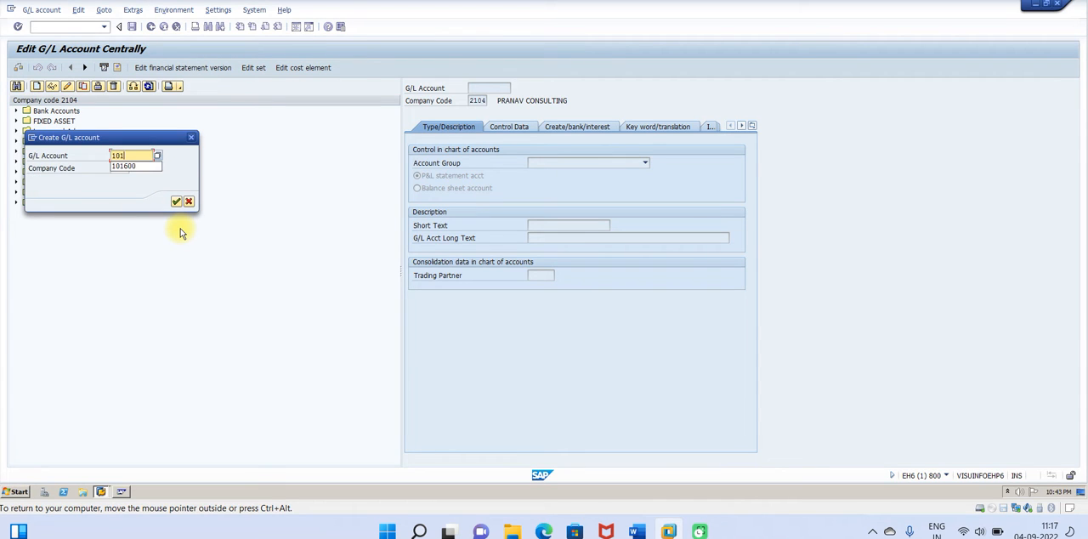
left_click(130, 166)
left_click(177, 203)
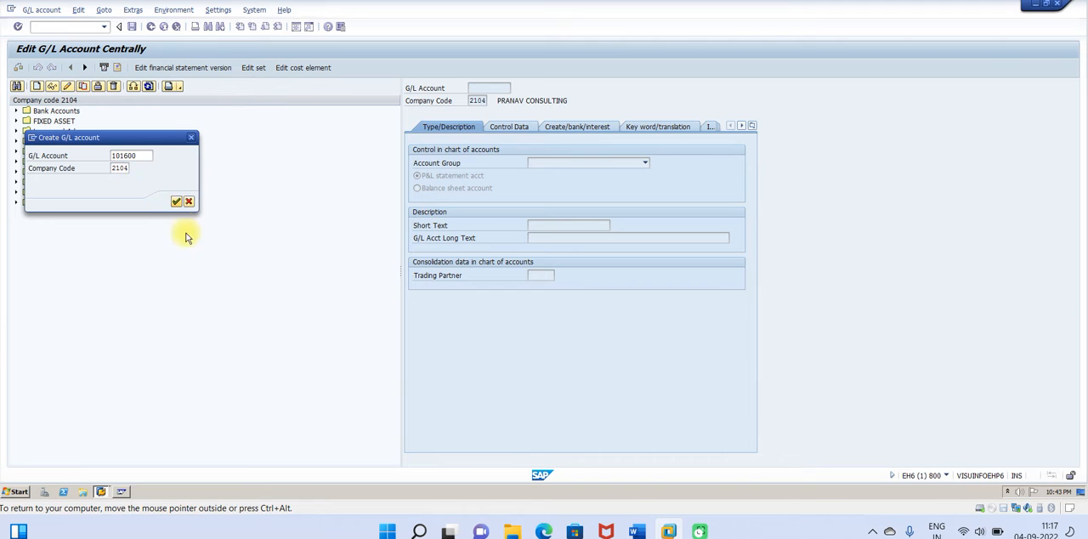
left_click(644, 165)
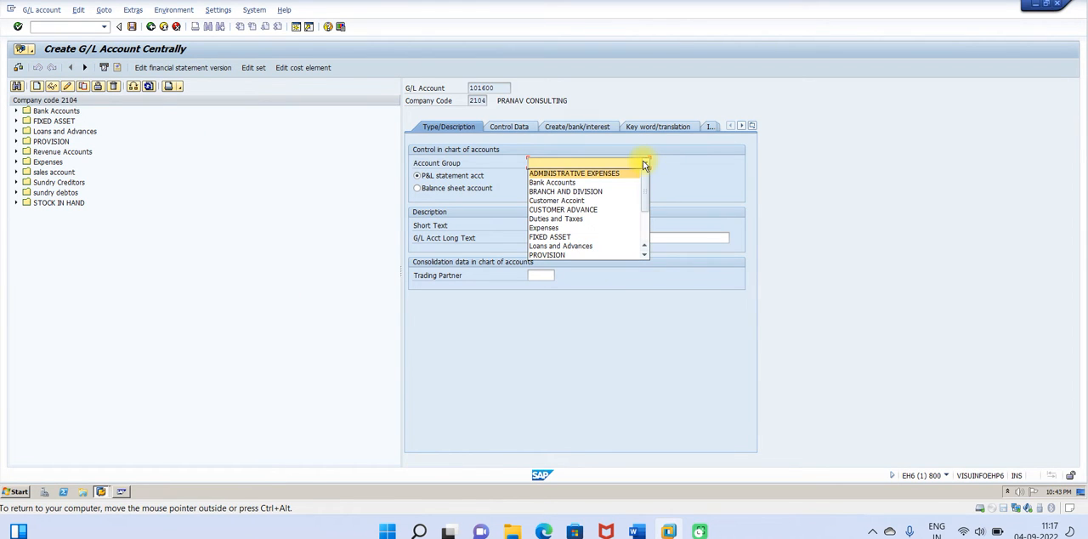
left_click(563, 209)
left_click(417, 188)
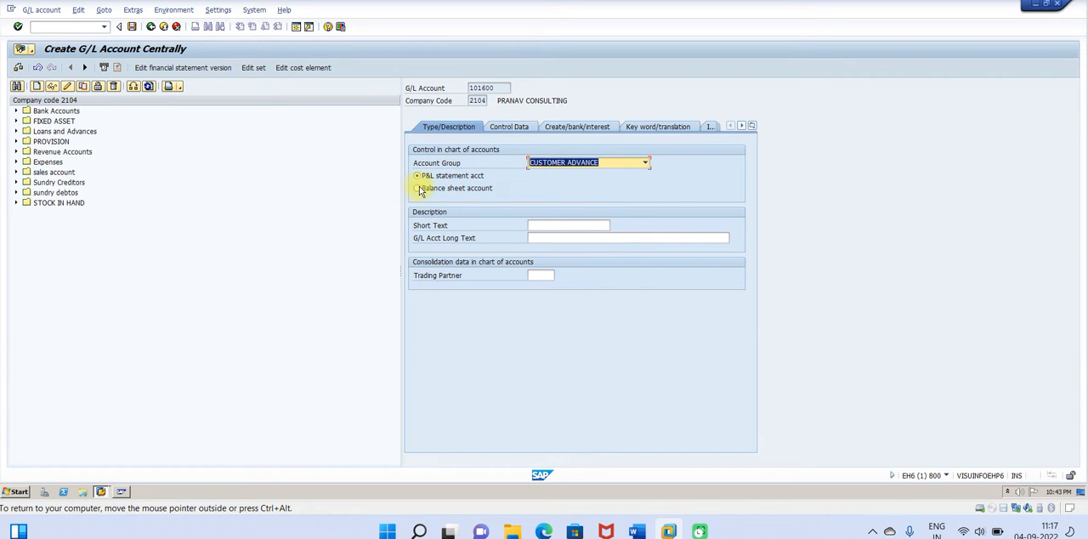
Step: Enter Customer Adv A/c as both the short text and the long text of the G/L account
left_click(552, 225)
type("Customer Adv A/c")
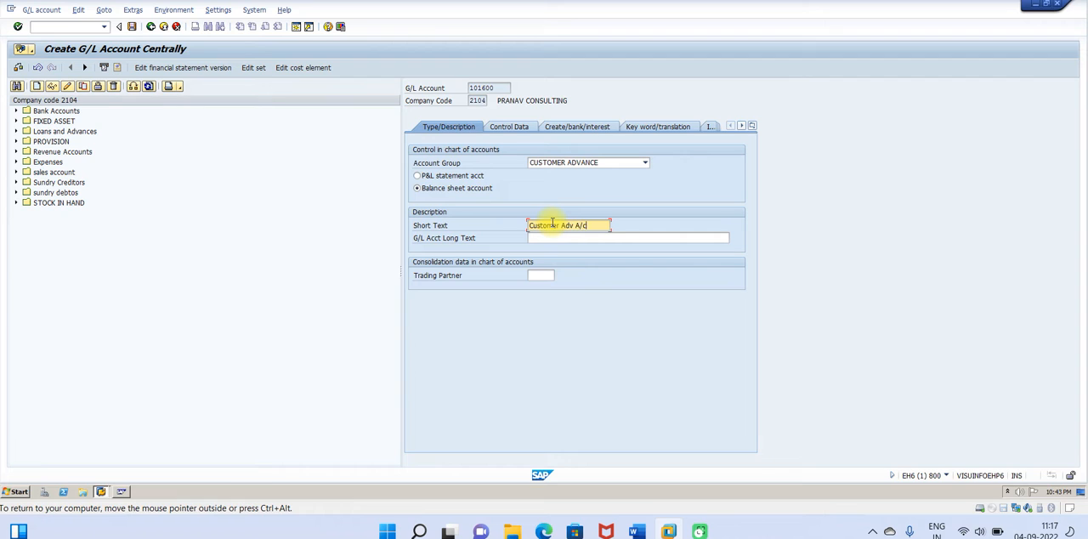
left_click_drag(595, 226, 474, 241)
key("ctrl+c")
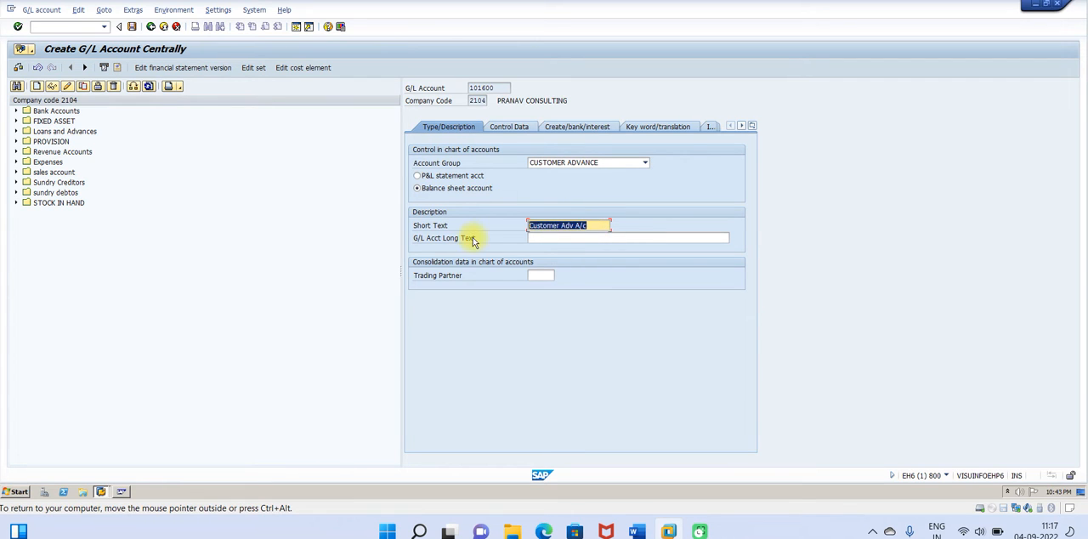
left_click(546, 242)
key("ctrl+v")
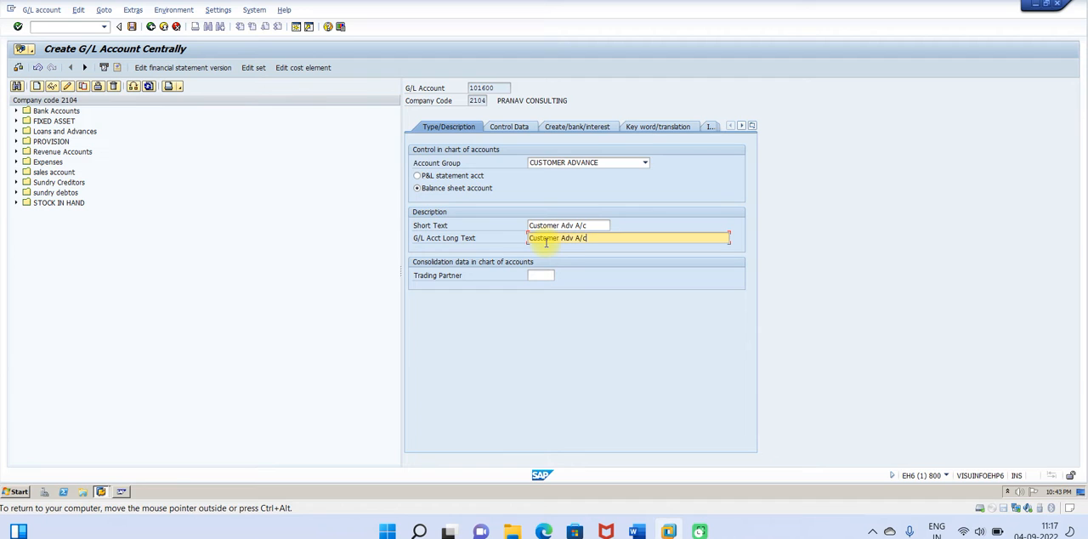
Step: Check the control data settings in the Word guide, and set the account's reconciliation account type to Customers in SAP
left_click(520, 132)
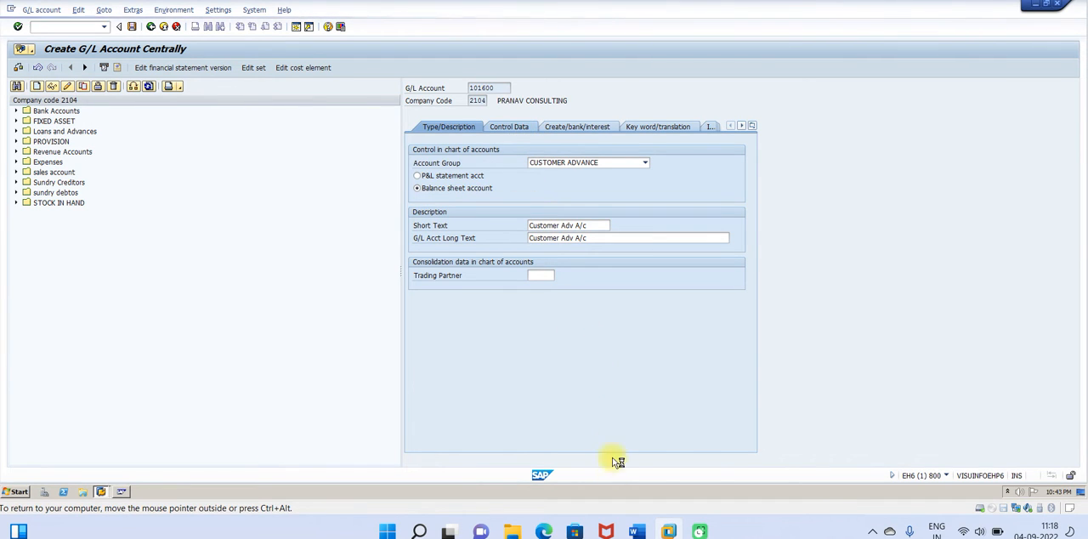
mouse_move(636, 531)
left_click(652, 494)
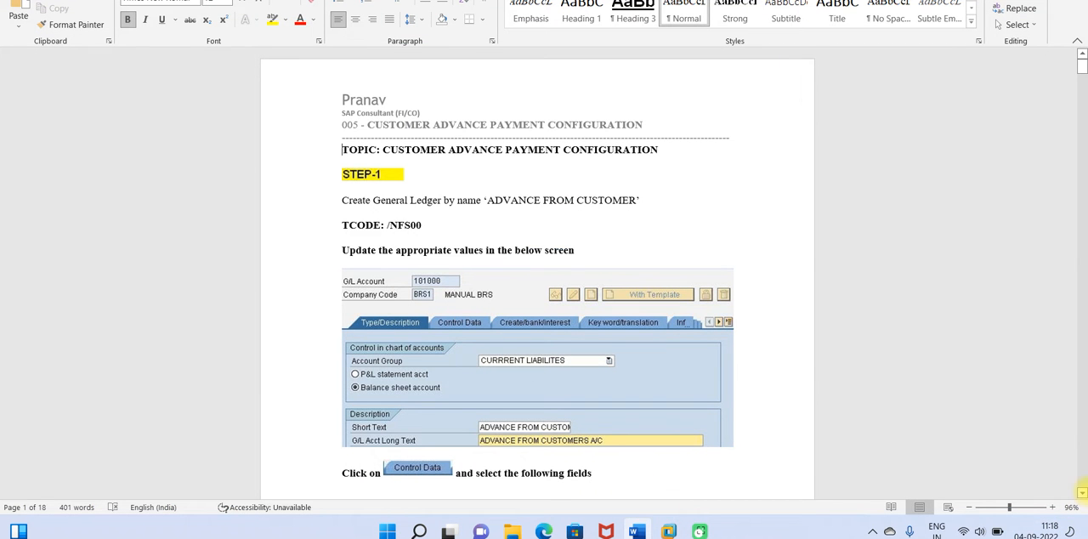
scroll(1082, 493, "down", 3)
scroll(1083, 493, "down", 10)
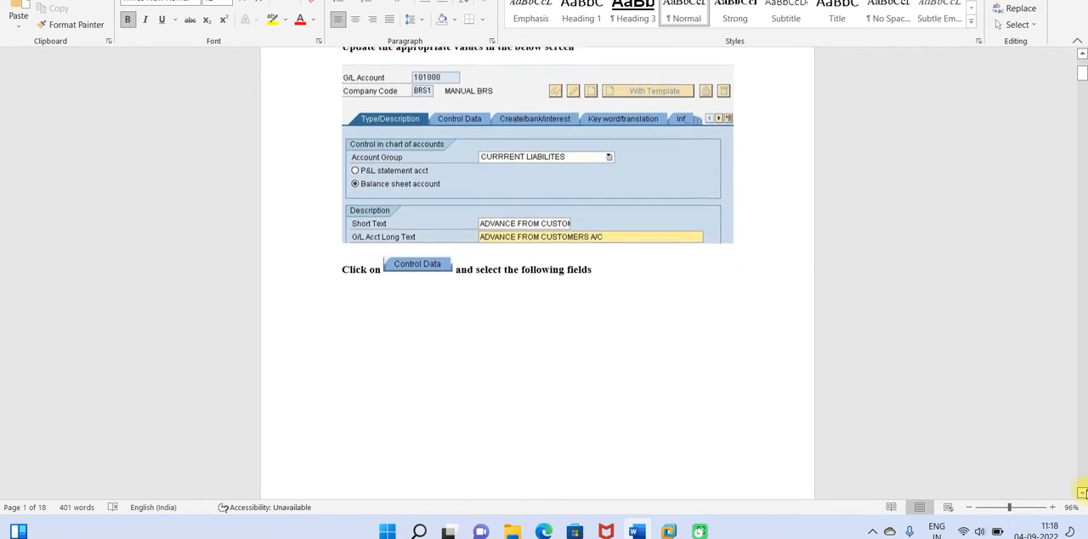
scroll(1083, 493, "down", 8)
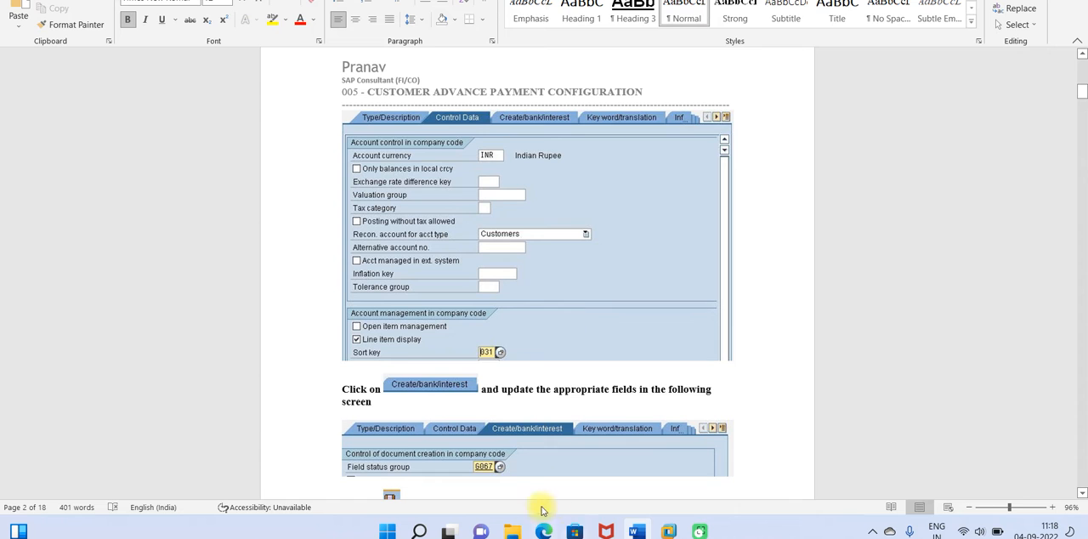
mouse_move(668, 532)
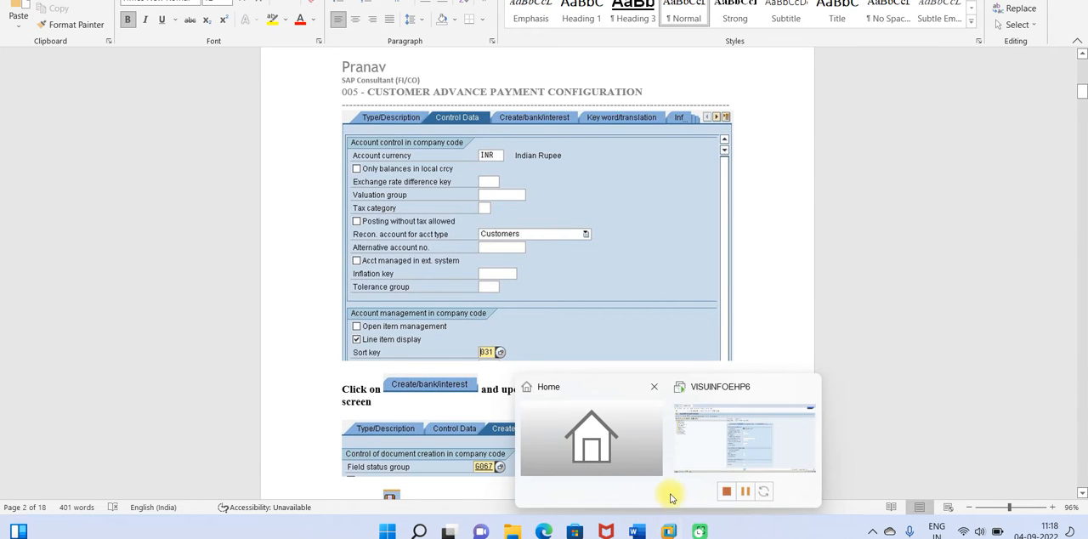
left_click(699, 447)
left_click(626, 241)
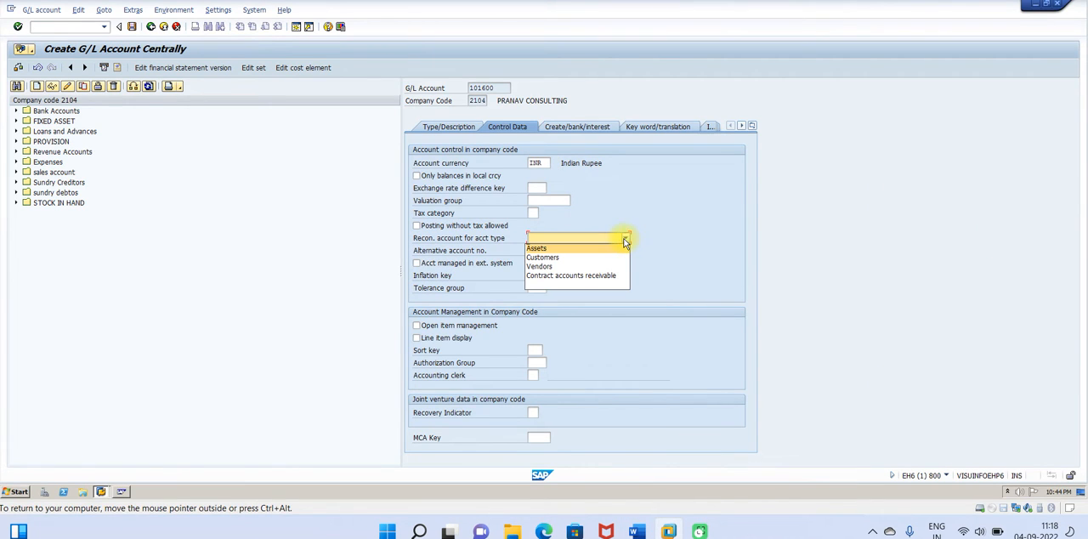
left_click(549, 258)
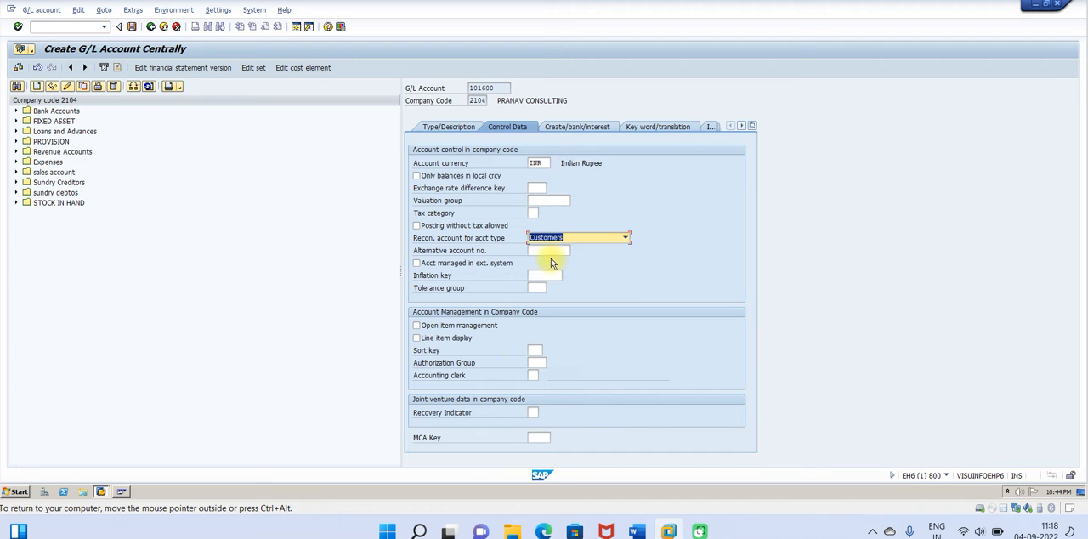
Step: Recheck the control data in the Word guide, then enable line item display and set sort key 031 in SAP
mouse_move(635, 532)
left_click(636, 463)
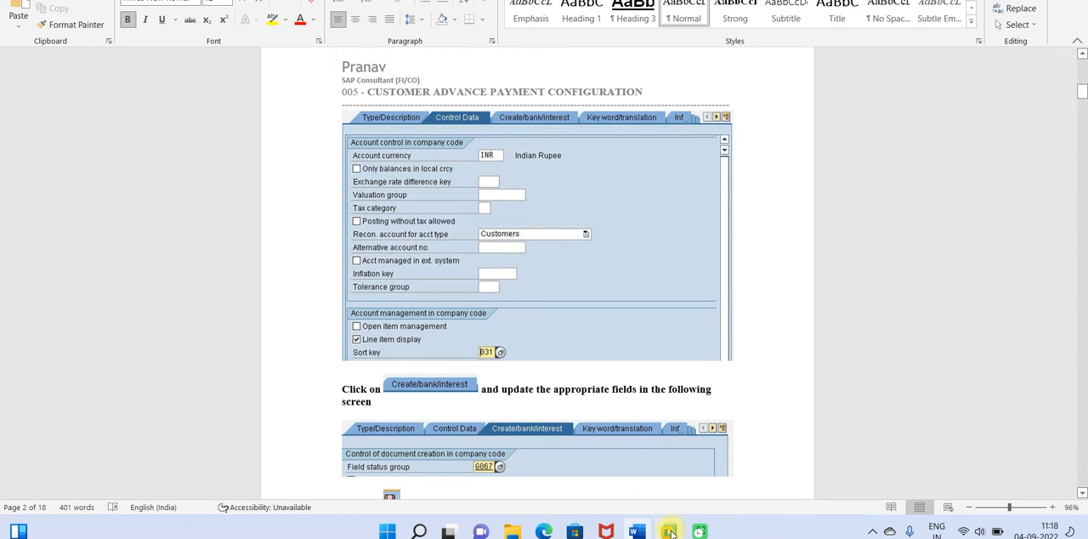
mouse_move(672, 533)
left_click(739, 449)
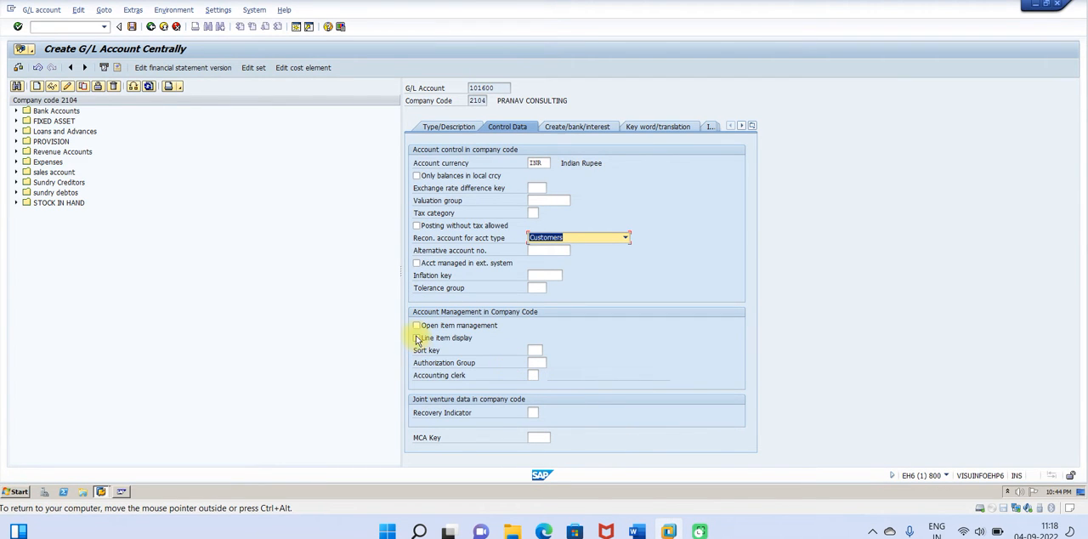
left_click(417, 338)
left_click(534, 350)
type("03")
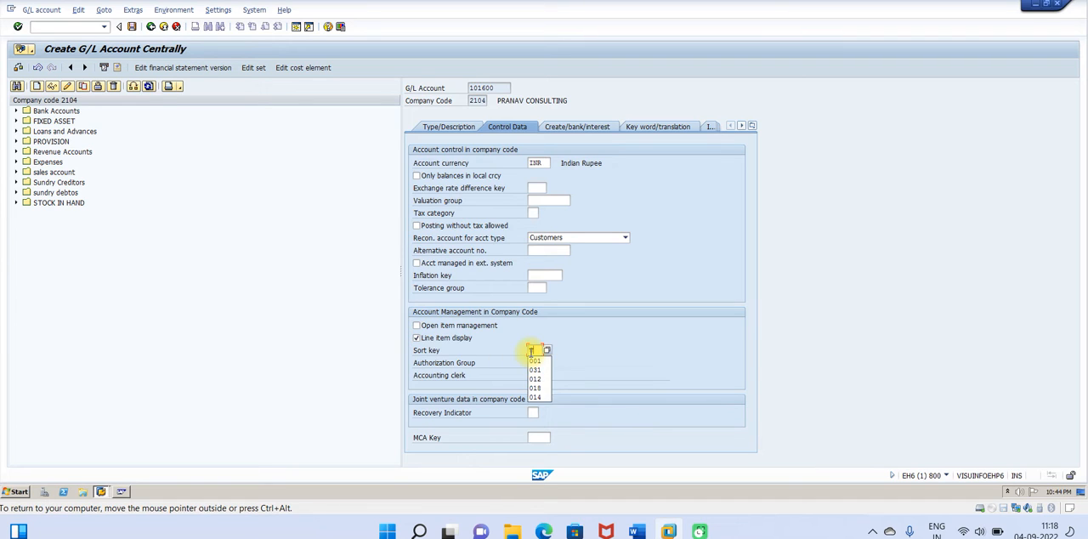
type("2")
key("BackSpace")
type("1")
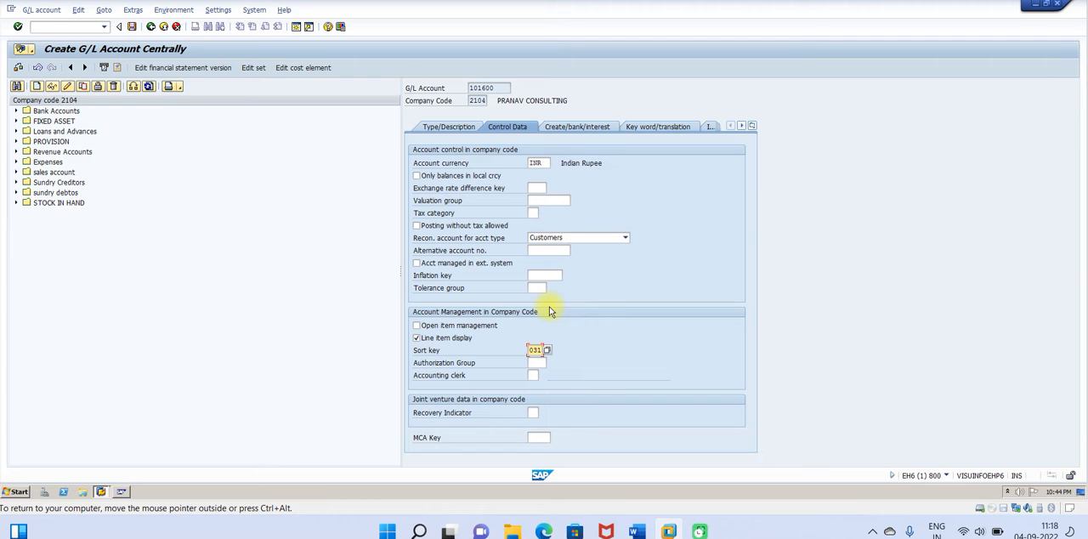
Step: Look up the field status group in the Word guide, set it to G067 in SAP and save account 101600
left_click(575, 129)
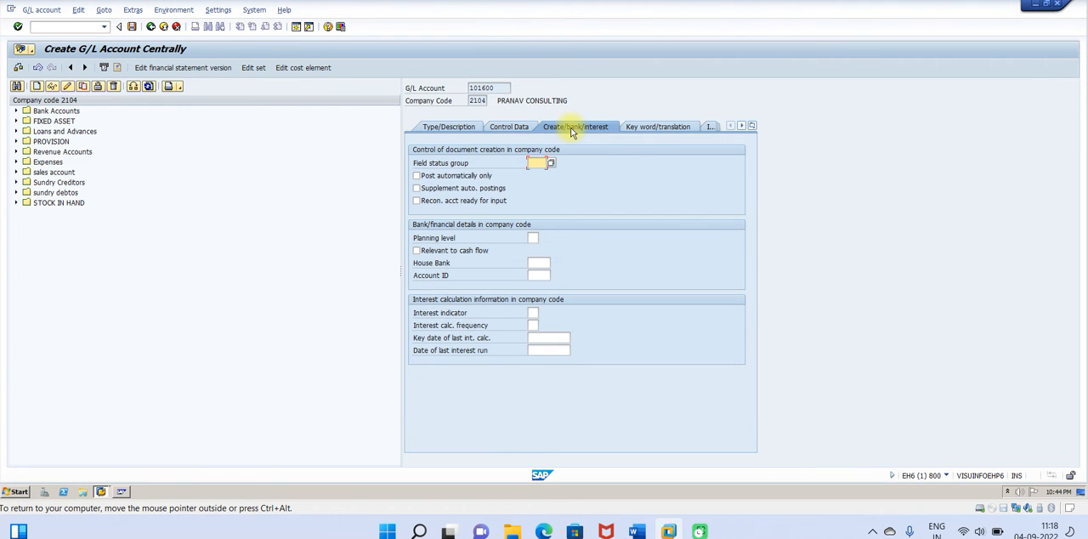
left_click(637, 531)
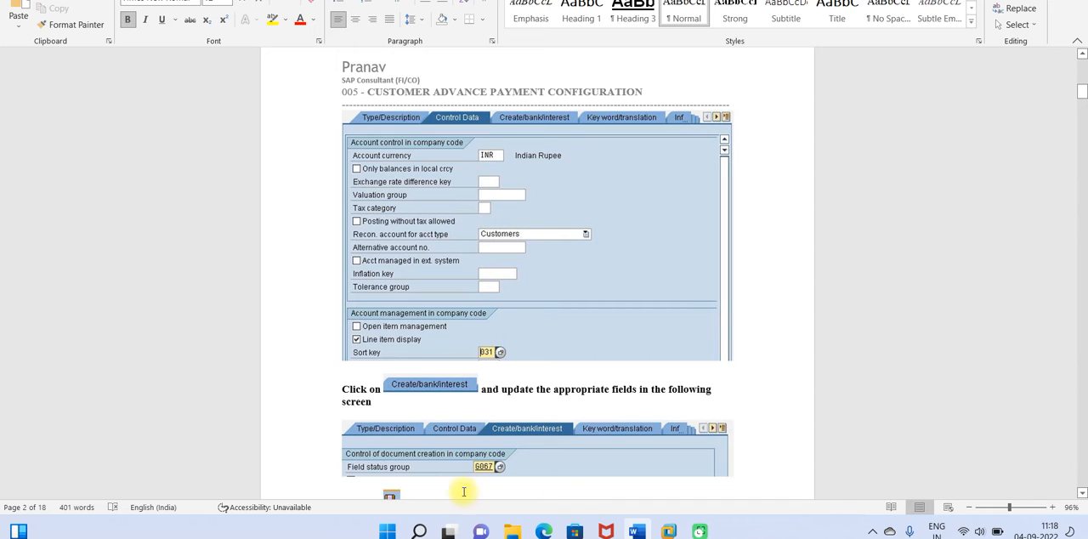
mouse_move(668, 531)
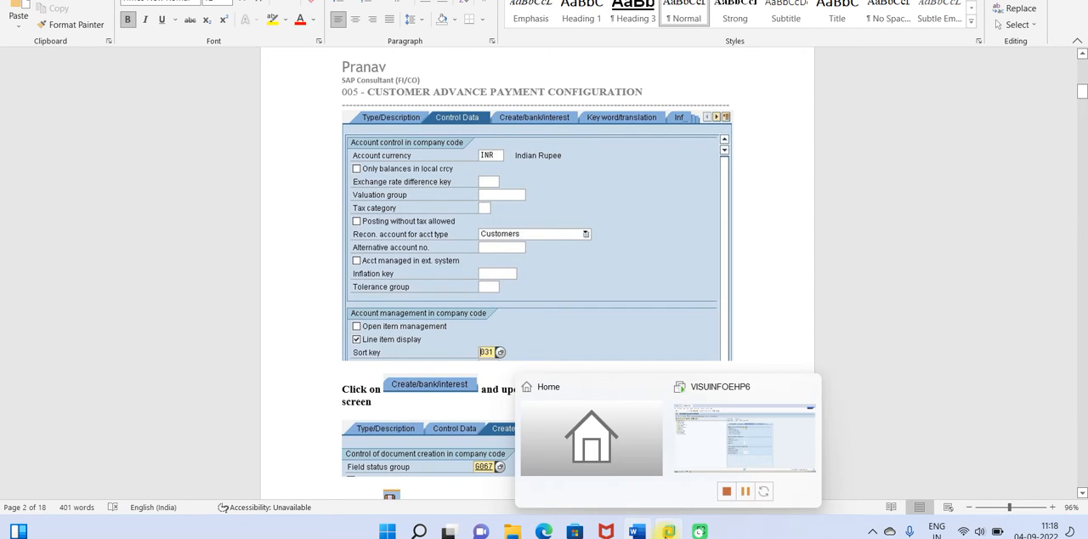
left_click(721, 434)
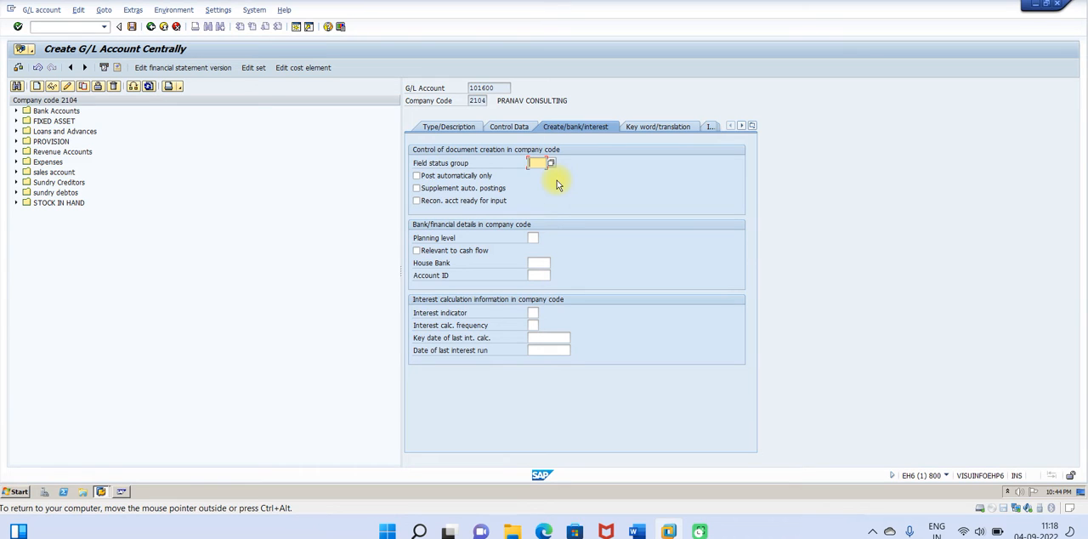
type("g067")
left_click(541, 174)
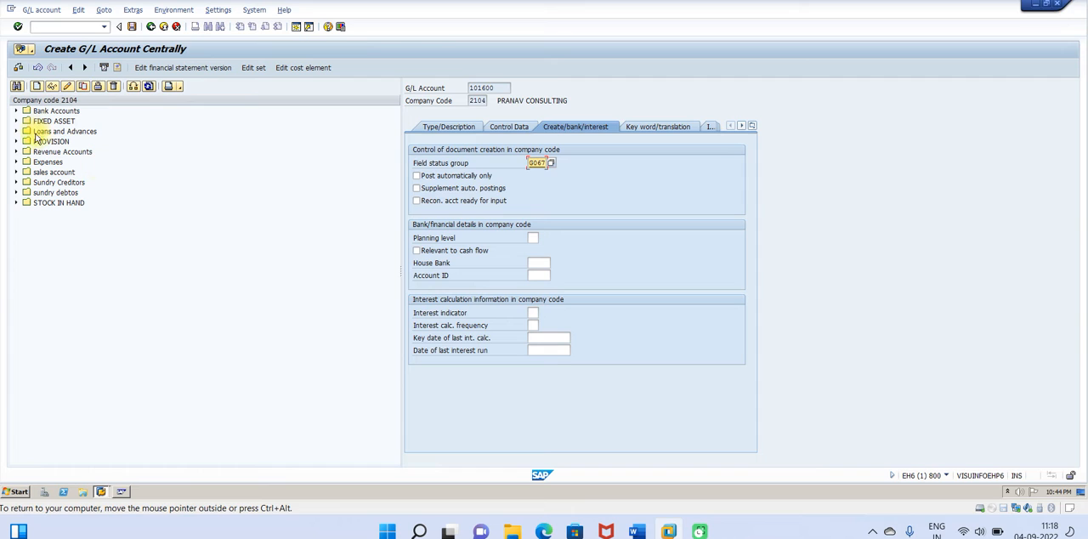
left_click(133, 27)
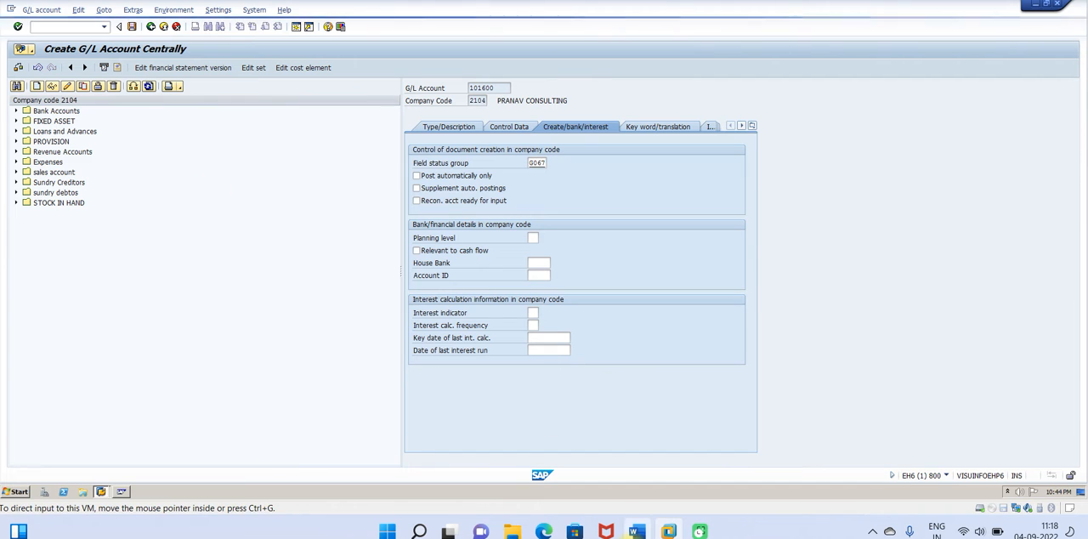
Step: Read Step 2 of the Word guide on defining the reconciliation account for customer down payments
left_click(635, 531)
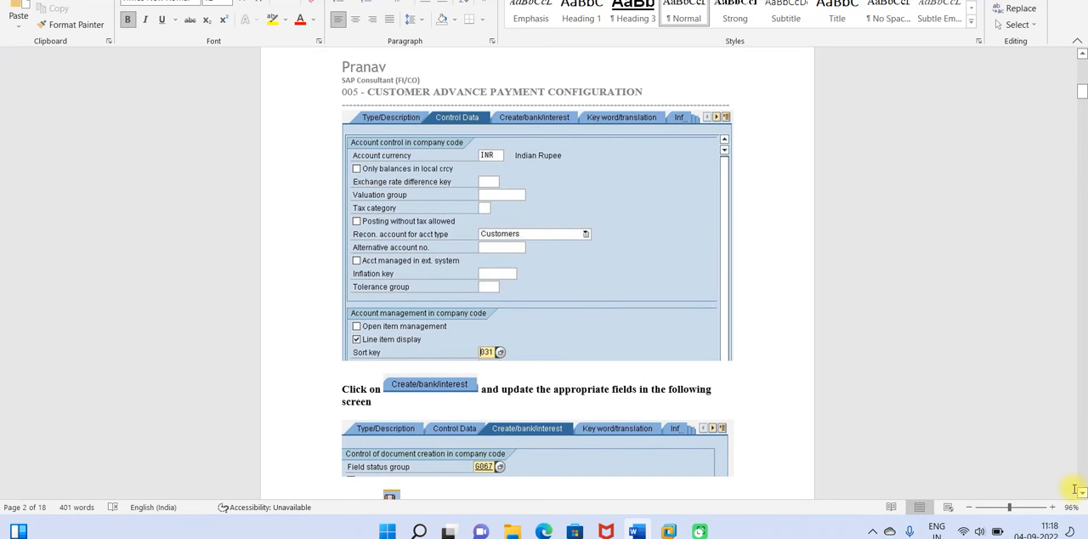
left_click_drag(1082, 494, 1083, 494)
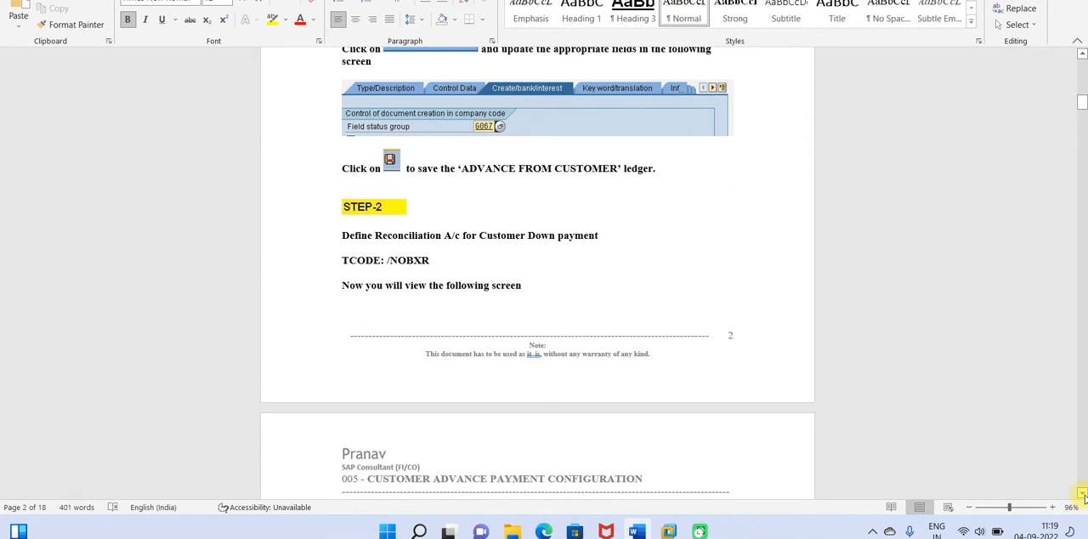
left_click_drag(1083, 494, 1082, 494)
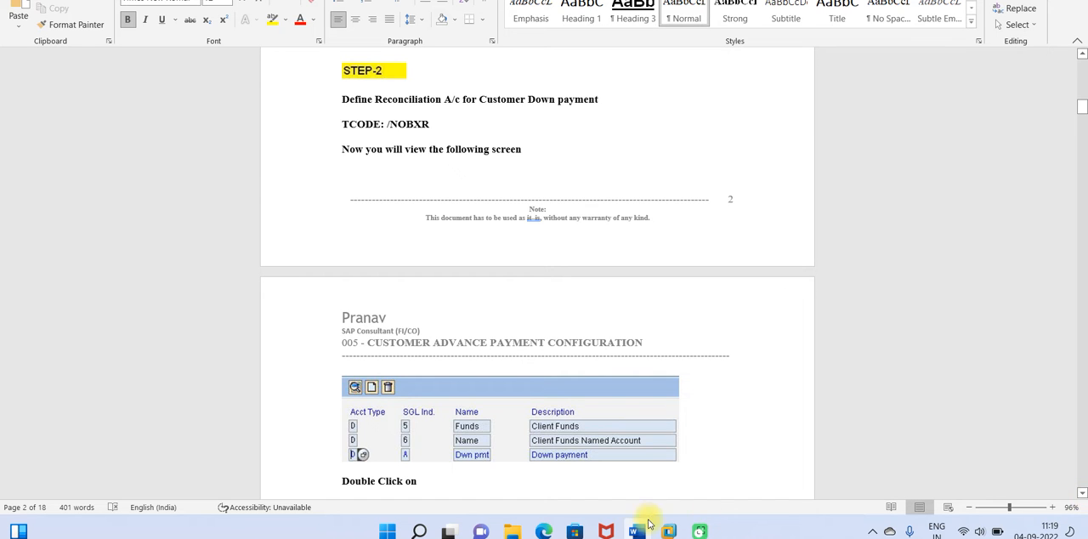
Step: Return to SAP, run transaction /NOBXR and open customer down payment indicator A for chart of accounts 2104
mouse_move(670, 529)
left_click(719, 449)
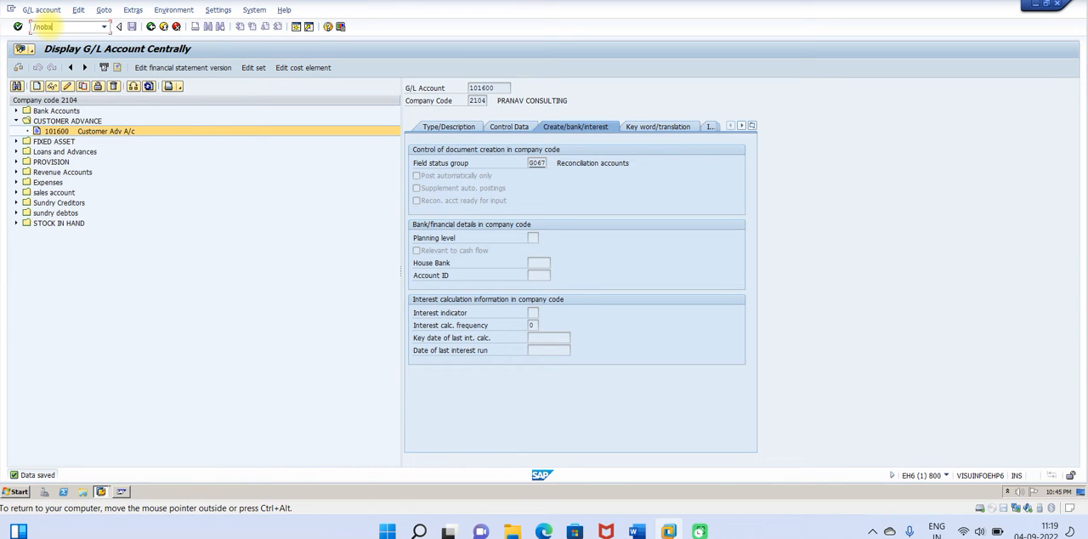
key("Return")
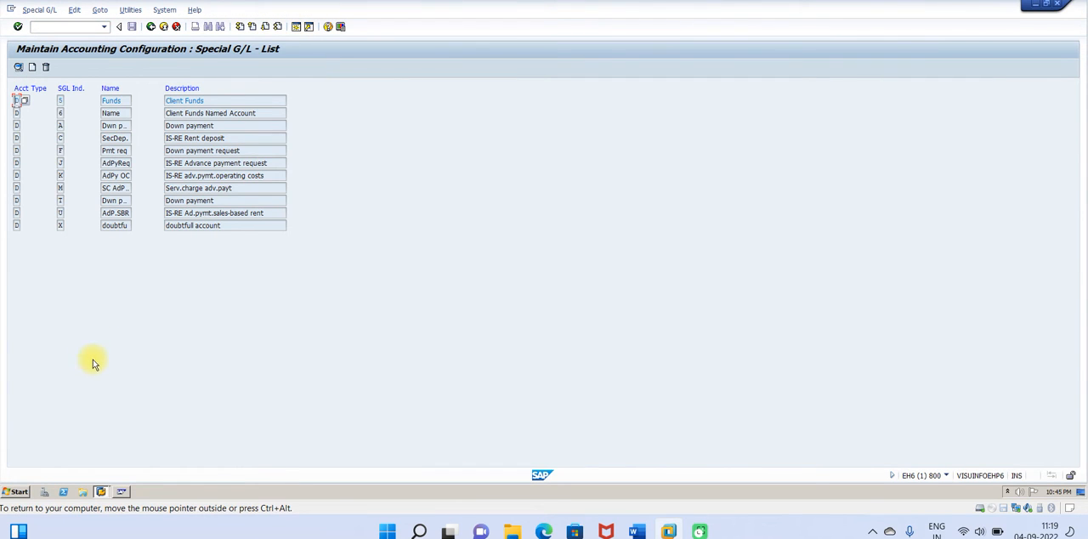
double_click(61, 128)
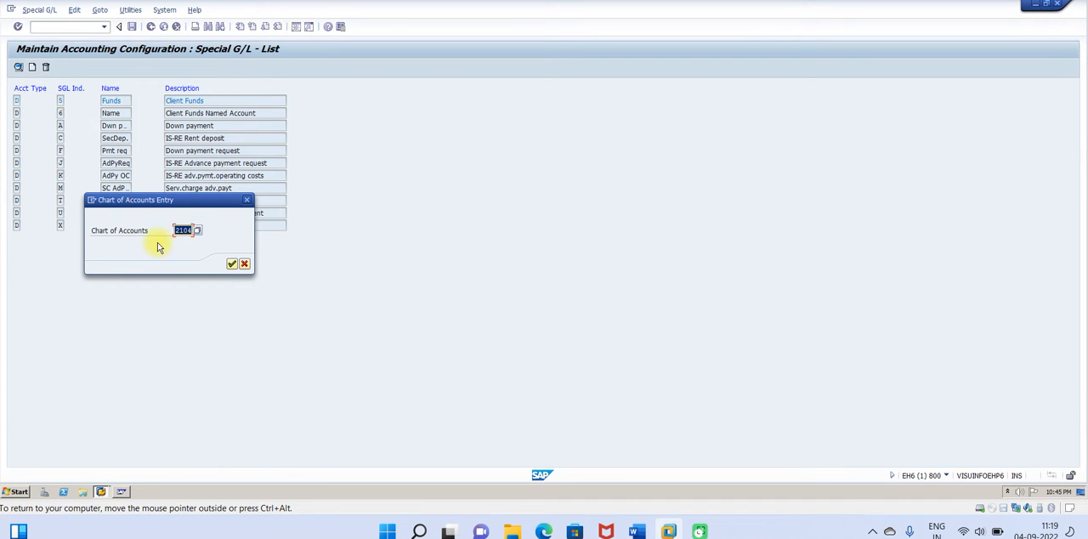
left_click(231, 264)
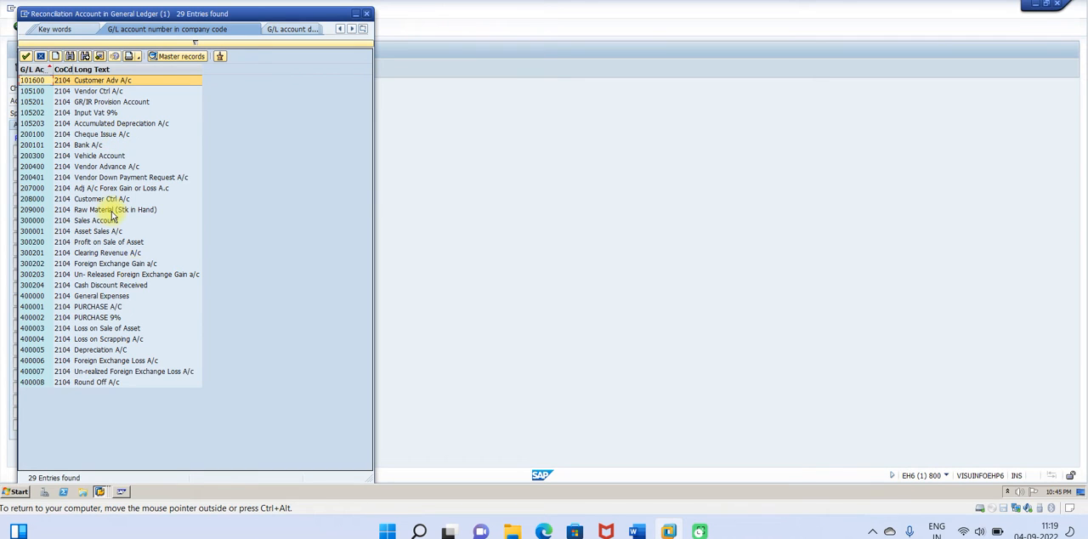
Step: Sort the account list by long text and assign Customer Ctrl A/c 208000 as the reconciliation account
left_click(102, 68)
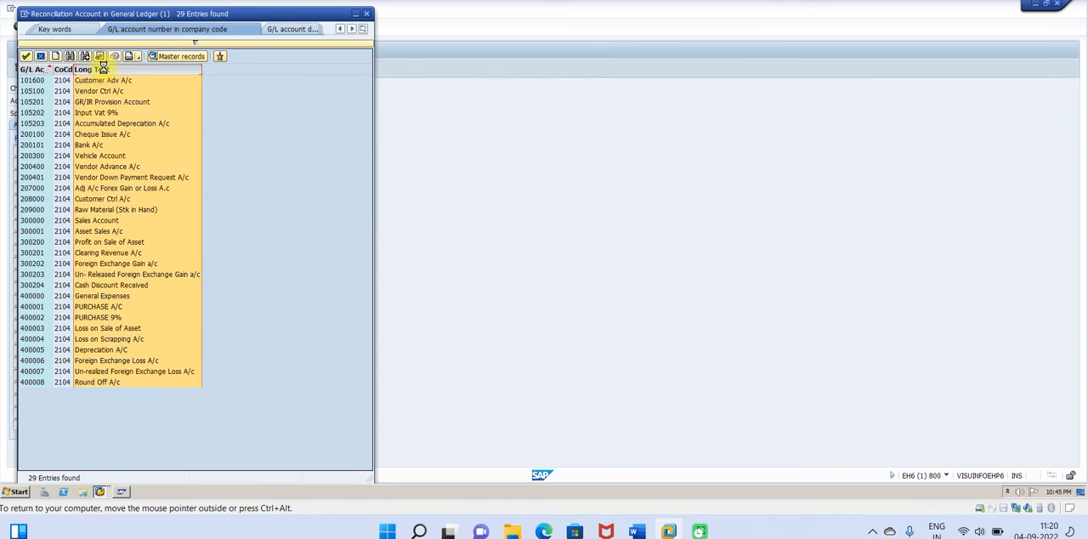
left_click(100, 55)
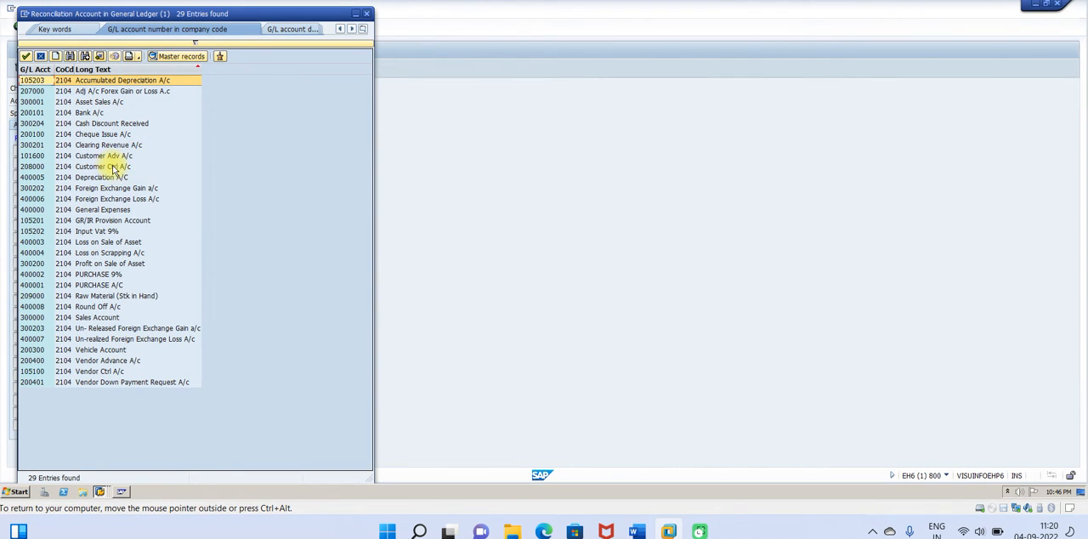
double_click(103, 166)
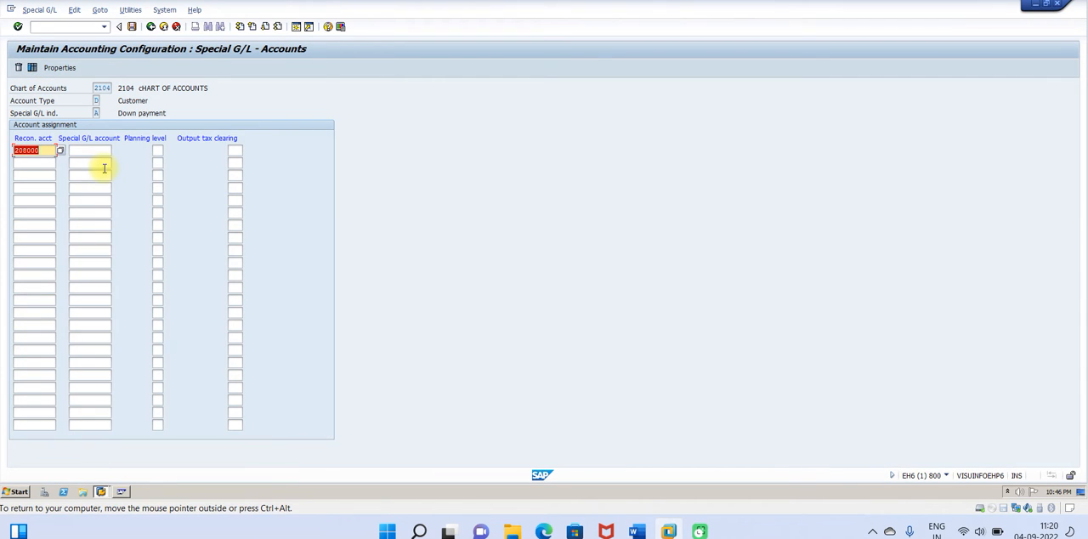
Step: Assign Customer Adv A/c 101600 as the special G/L account and save the assignment under the proposed customizing request
left_click(87, 153)
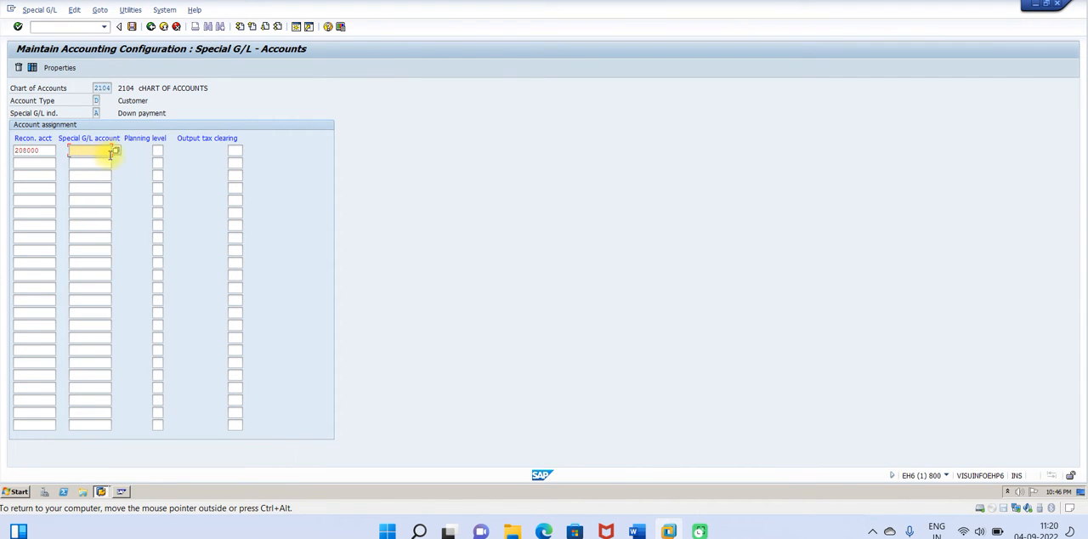
left_click(115, 152)
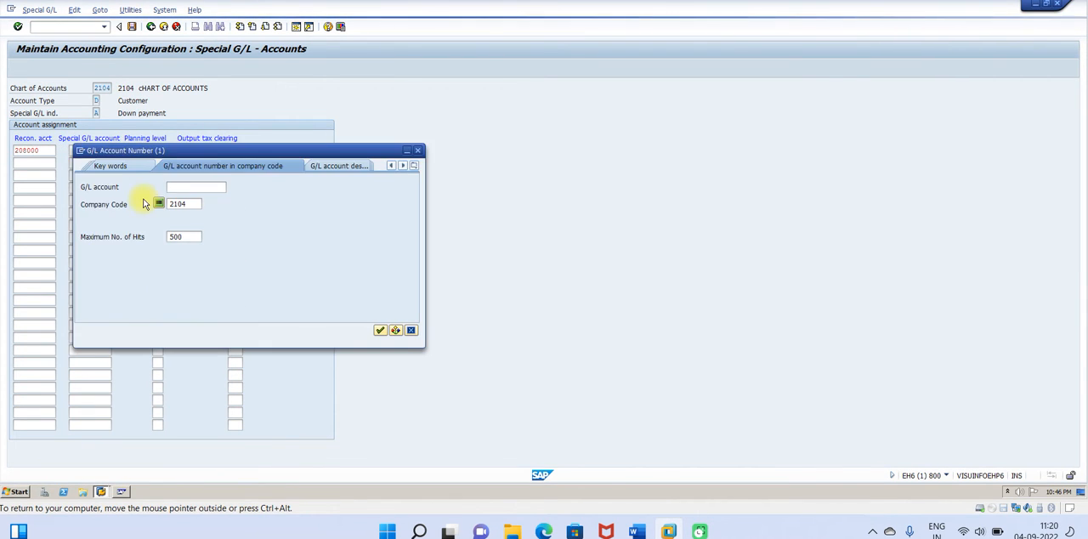
left_click(379, 331)
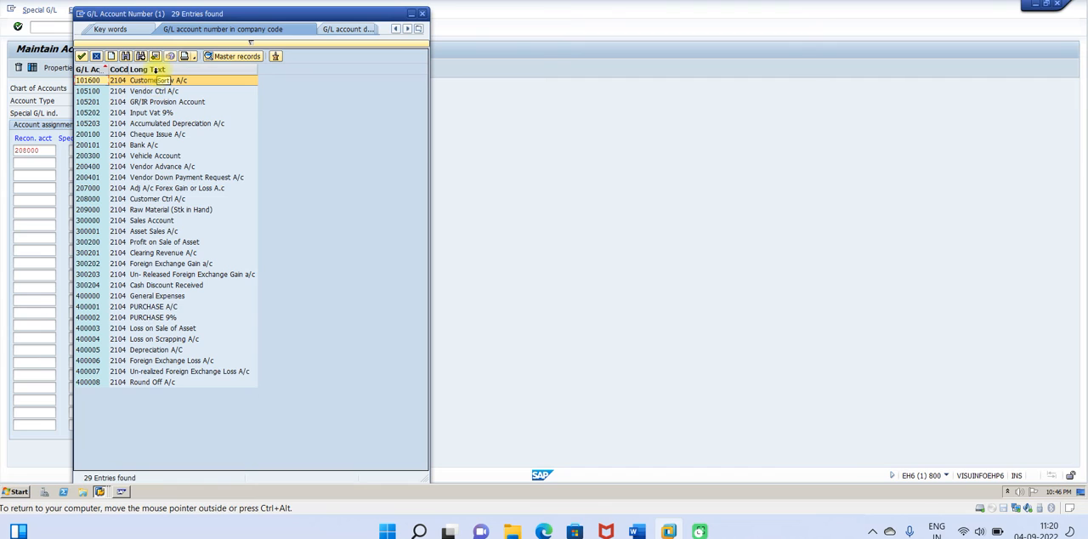
double_click(160, 80)
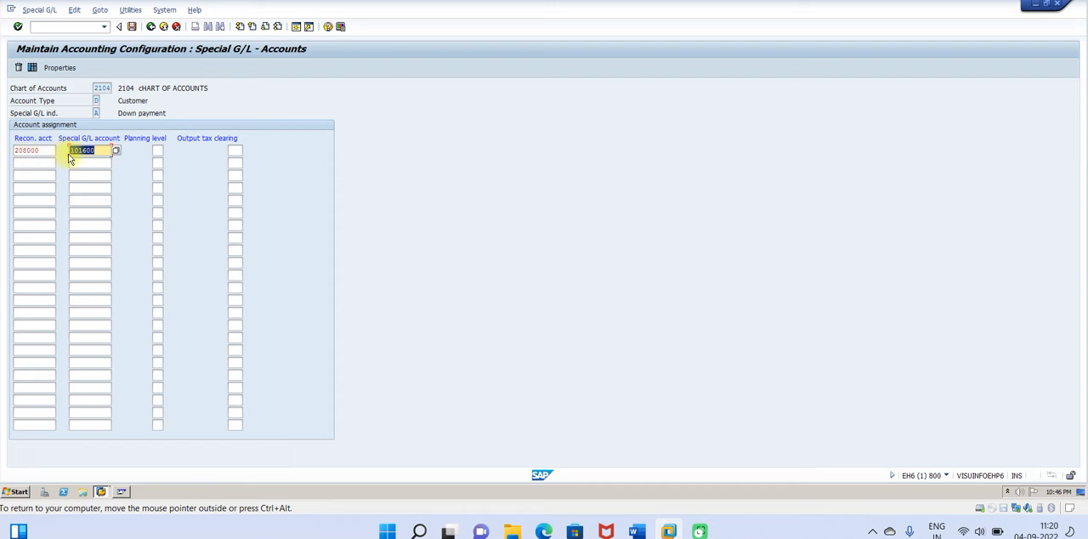
left_click(132, 26)
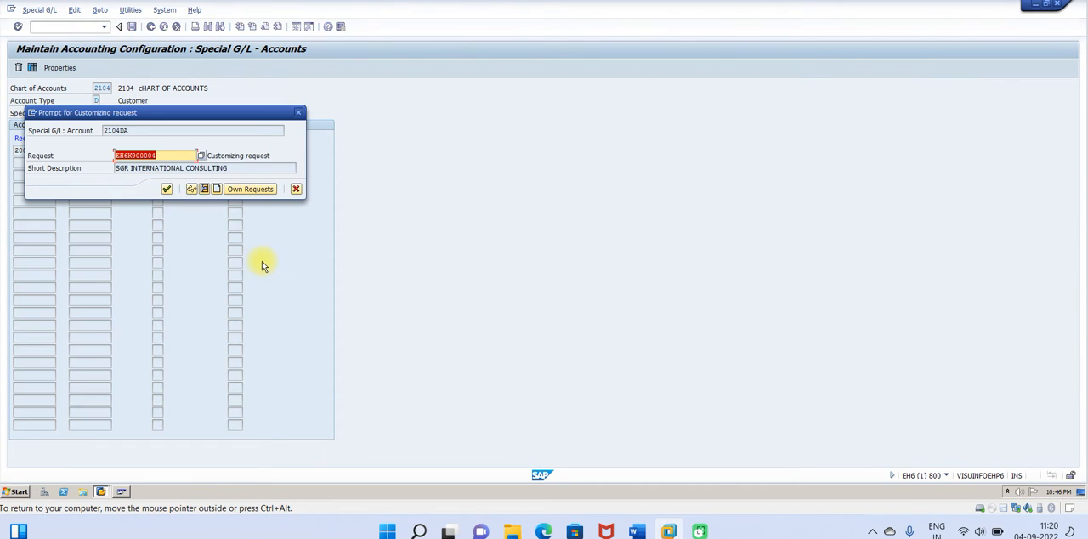
left_click(166, 189)
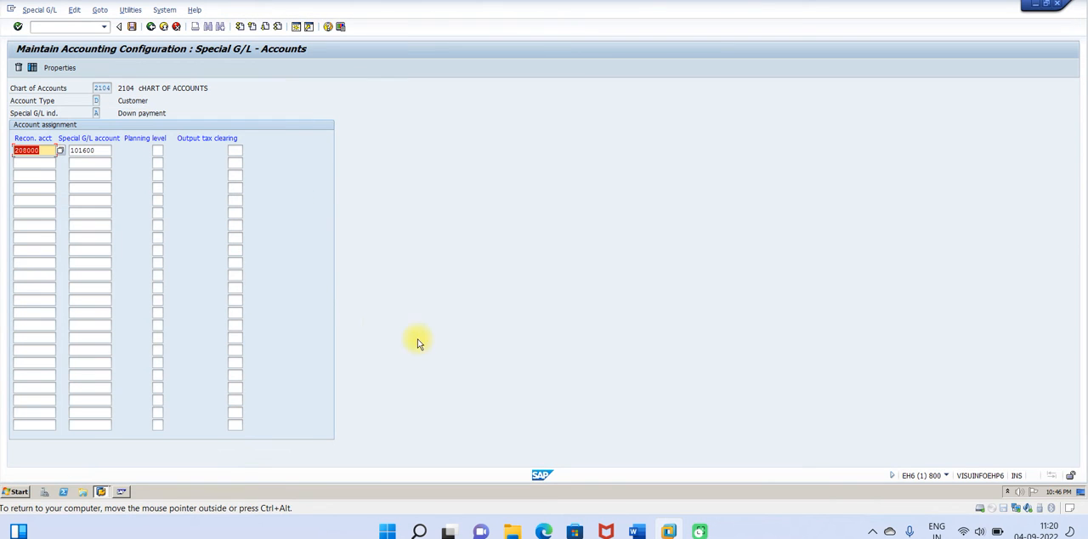
Step: Switch to the Word guide, review the rest of Step 2 and read Step 1 of the cash discount allowed configuration
left_click(636, 532)
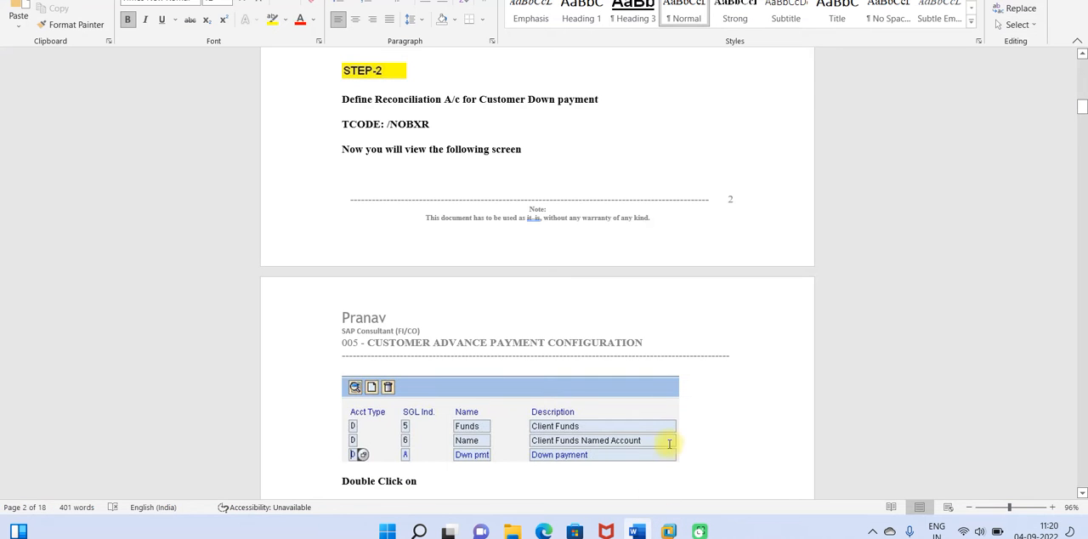
scroll(1082, 500, "down", 5)
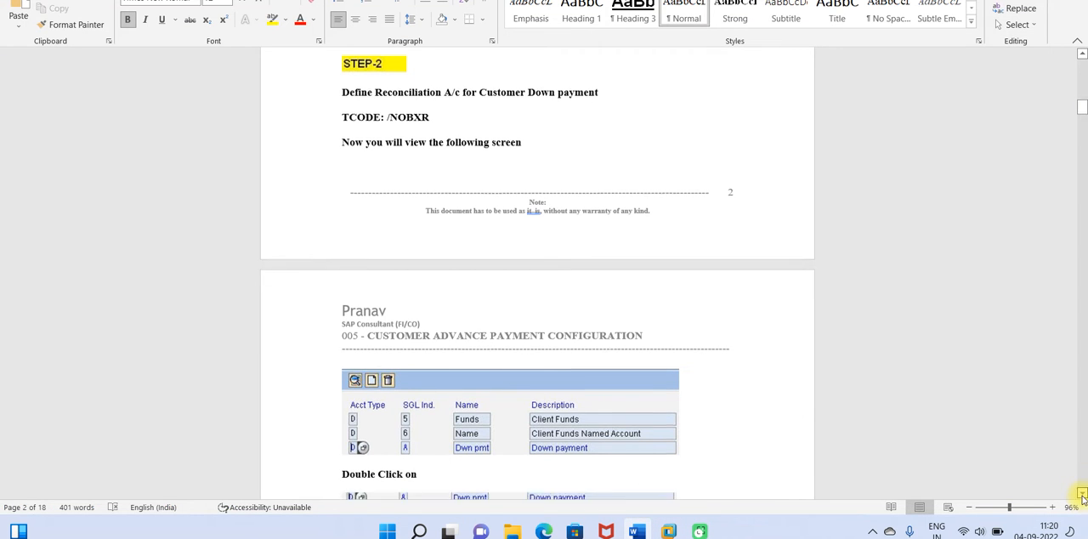
scroll(1082, 500, "down", 9)
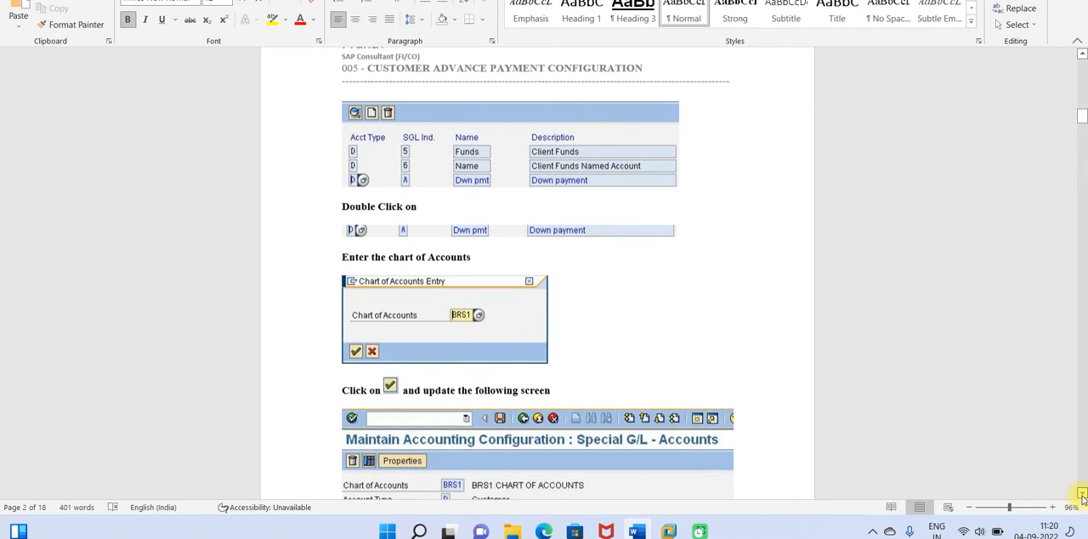
scroll(1082, 500, "down", 7)
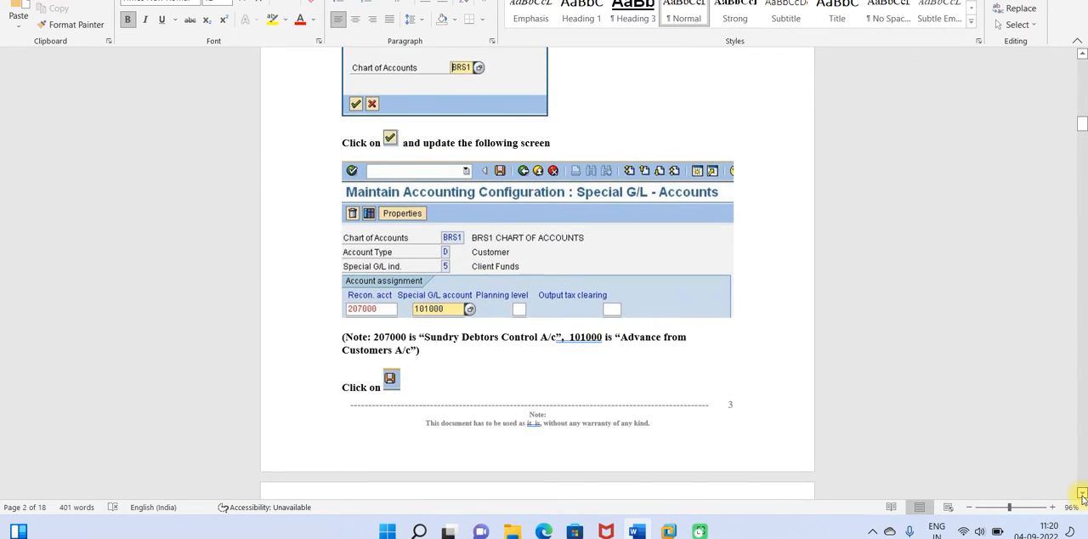
scroll(1083, 500, "down", 6)
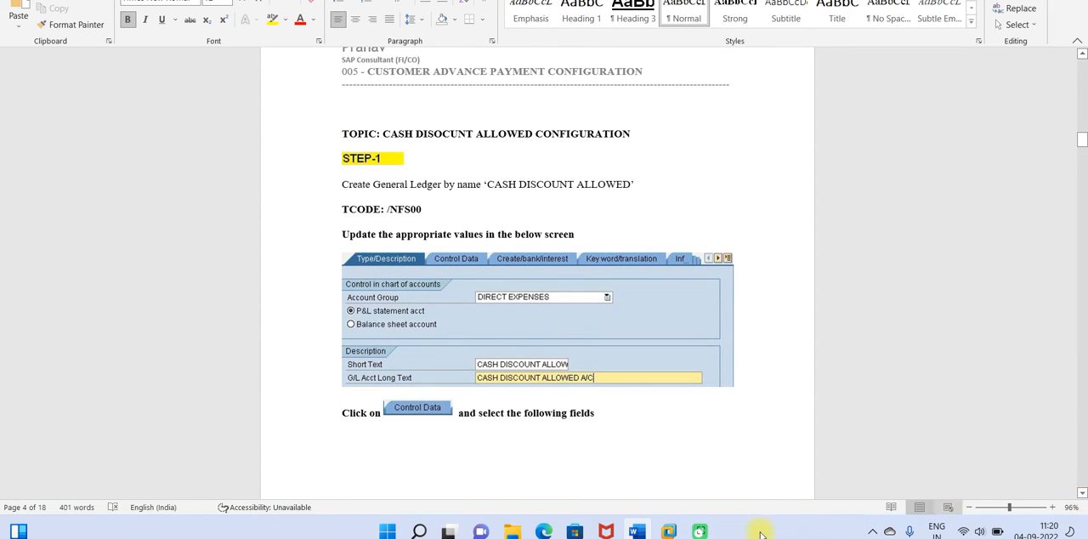
Step: Return to SAP and run transaction /nfs00 to edit G/L accounts centrally
mouse_move(672, 533)
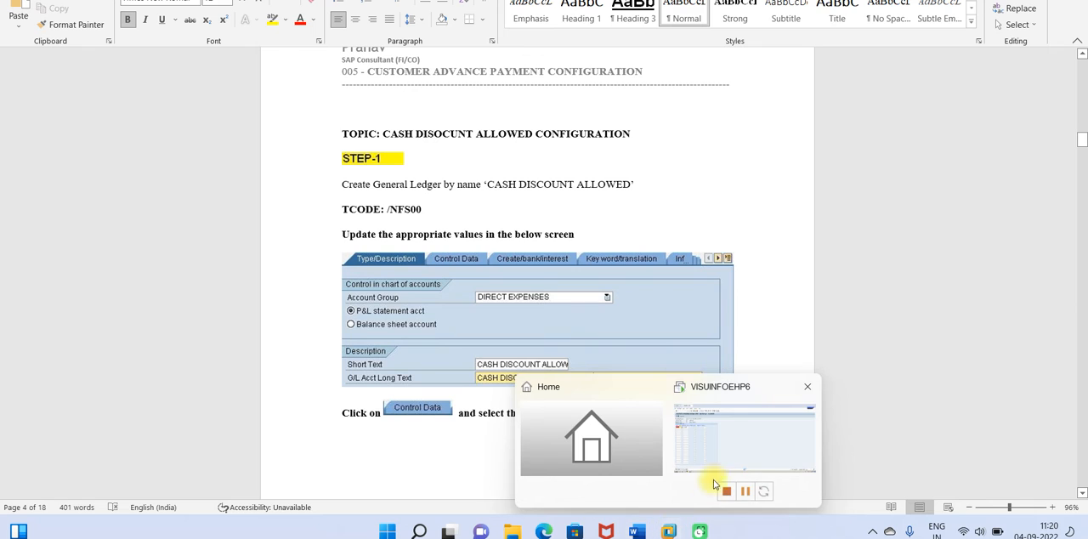
left_click(727, 457)
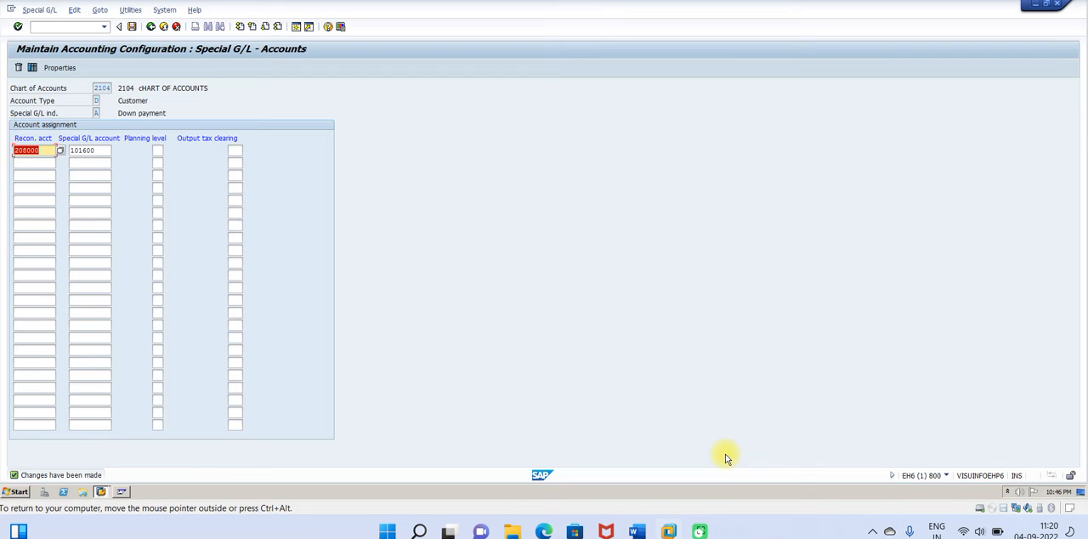
left_click(38, 27)
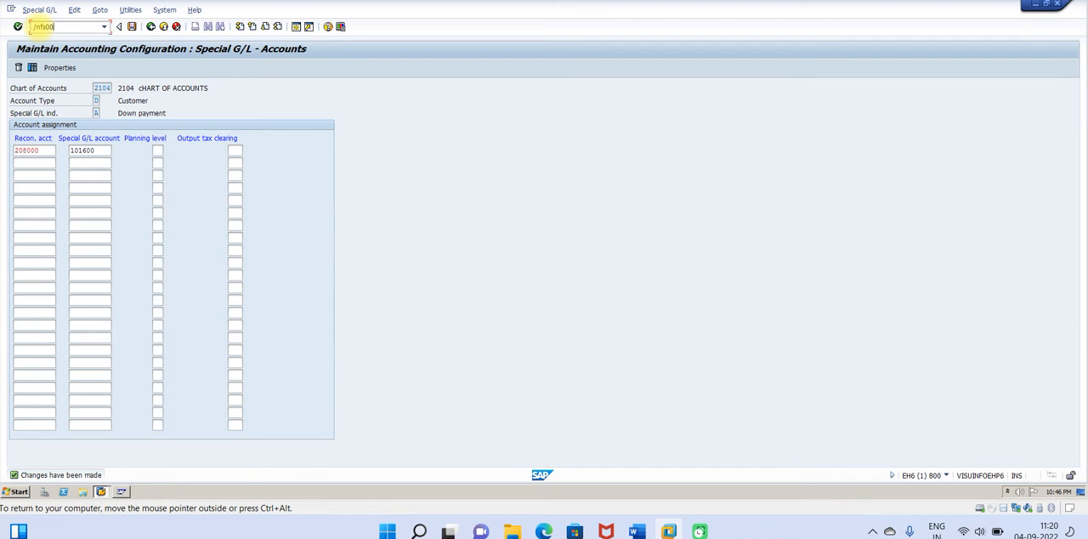
key("Return")
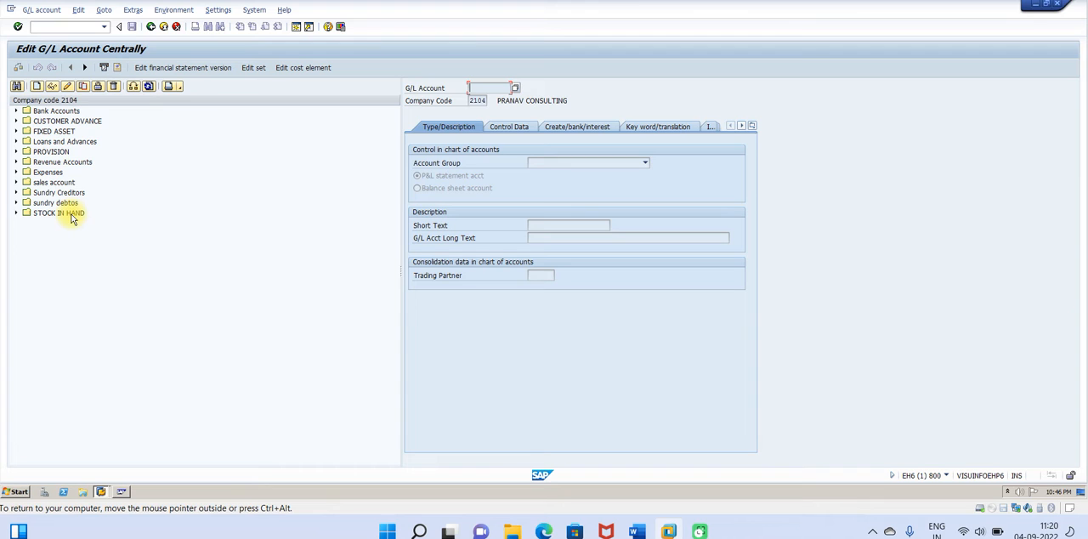
Step: Copy the Round Off A/c 400008 from the Expenses group to new G/L account 400009 in company code 2104
left_click(16, 173)
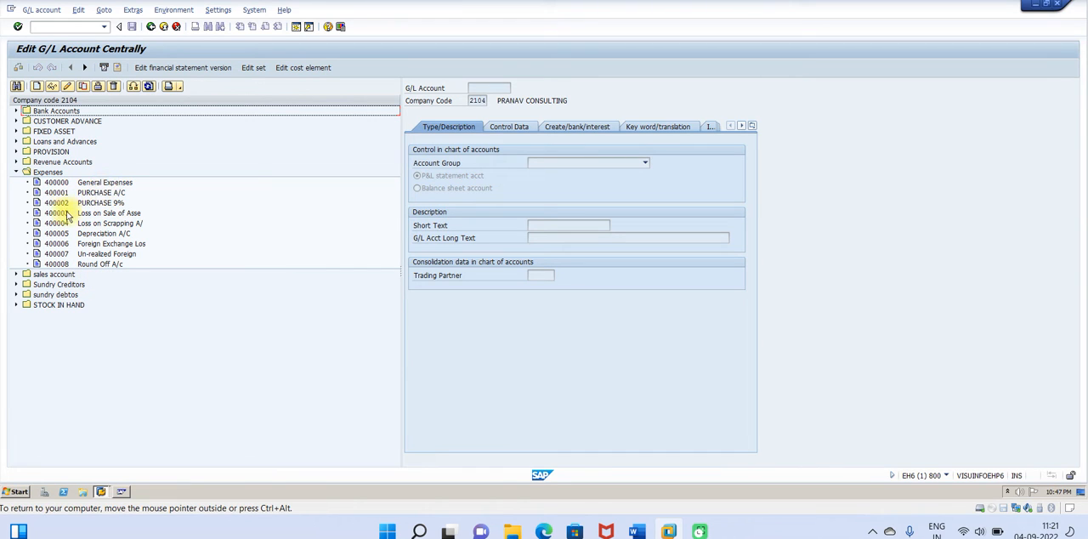
left_click(69, 266)
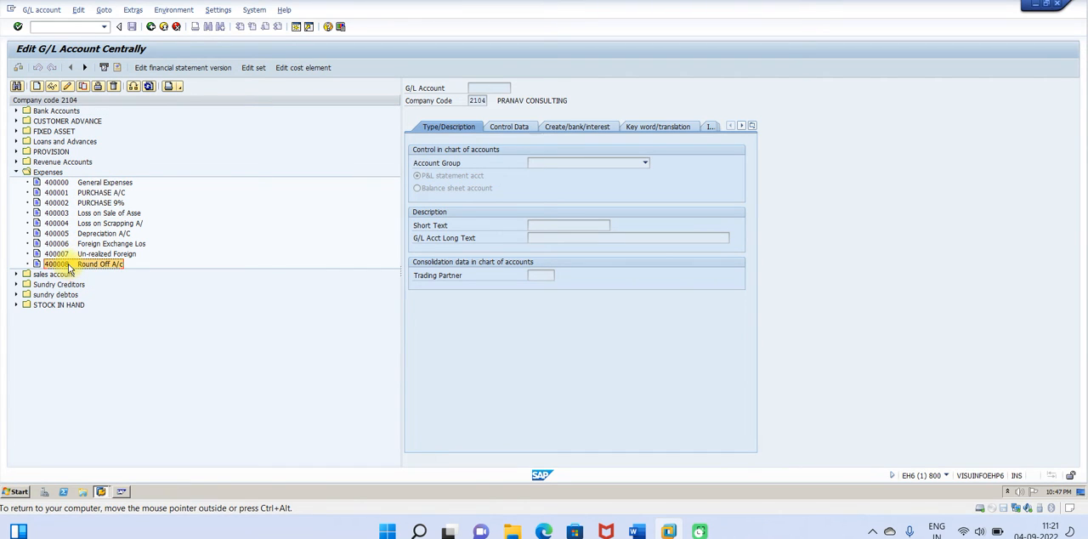
left_click(82, 86)
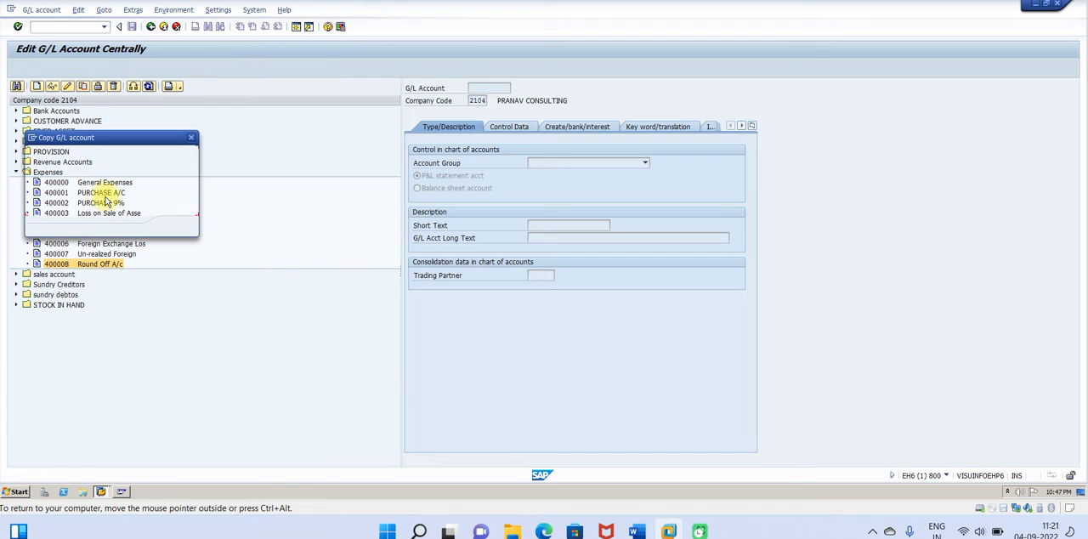
left_click(146, 178)
key("BackSpace")
type("9")
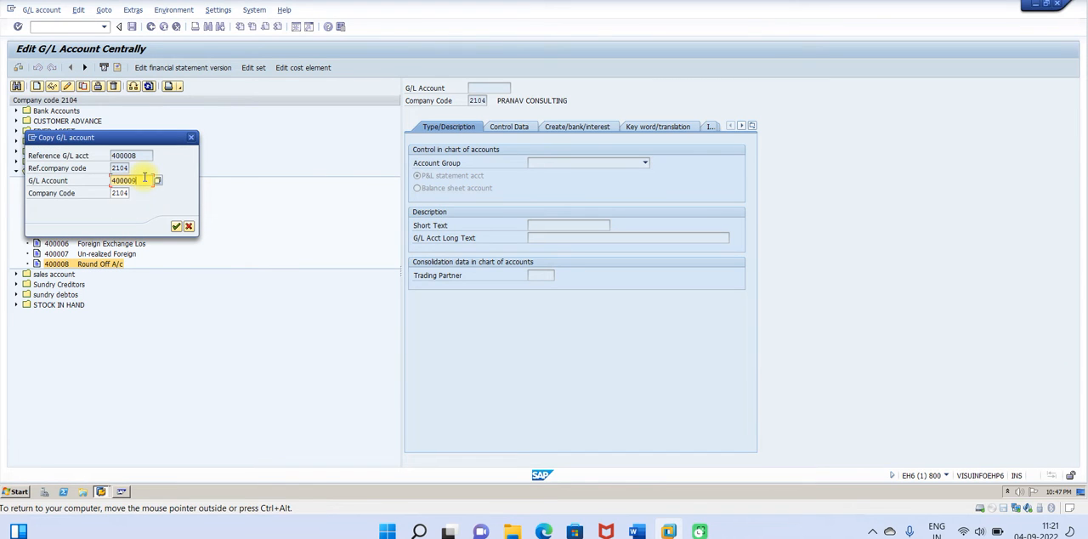
left_click(176, 226)
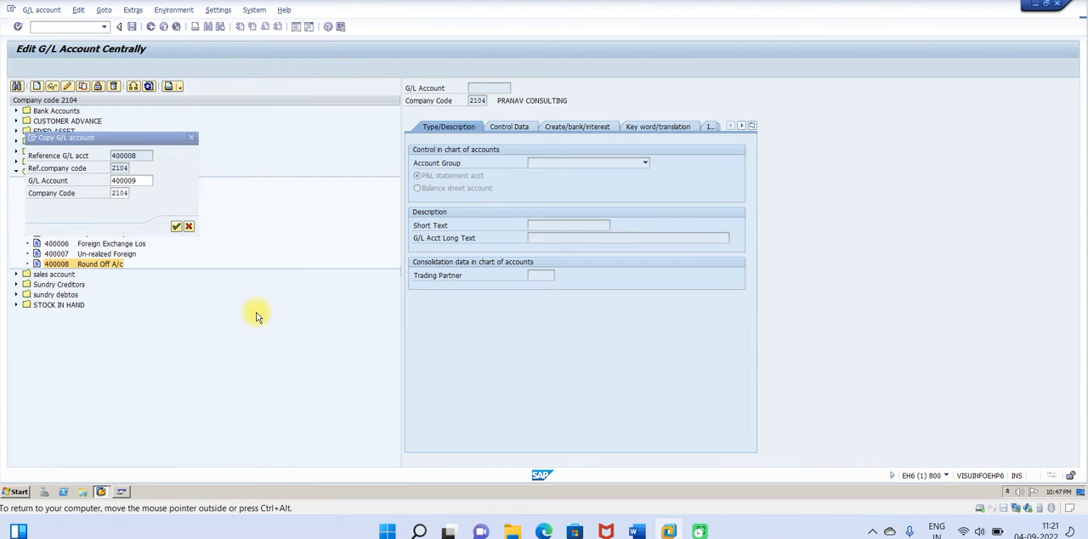
Step: Set account 400009's short text to Cash Discount Allowe and long text to Cash Discount Allowed A/c, review its remaining settings and save
left_click(592, 226)
left_click_drag(592, 227, 472, 236)
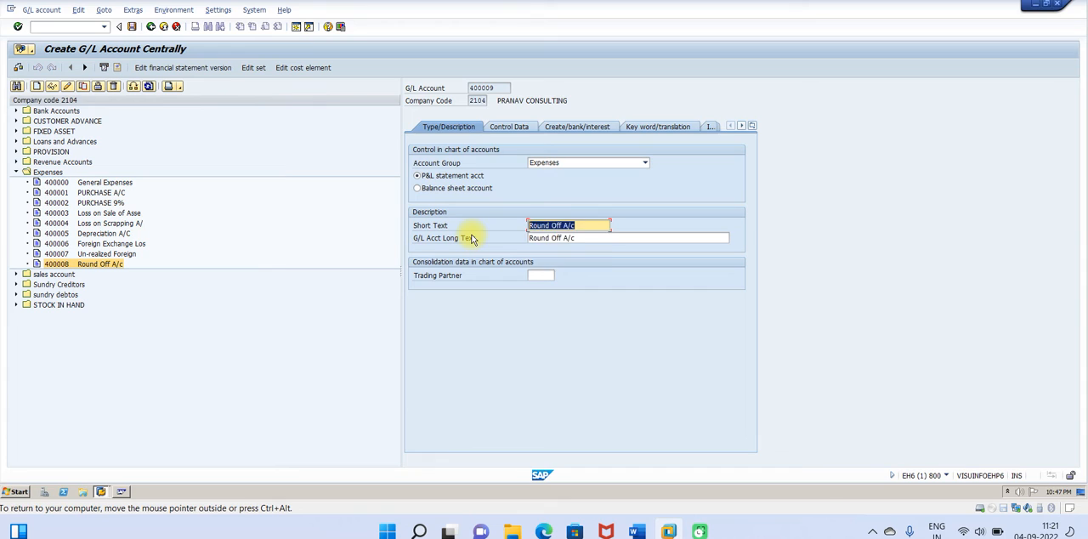
type("Cash Disco")
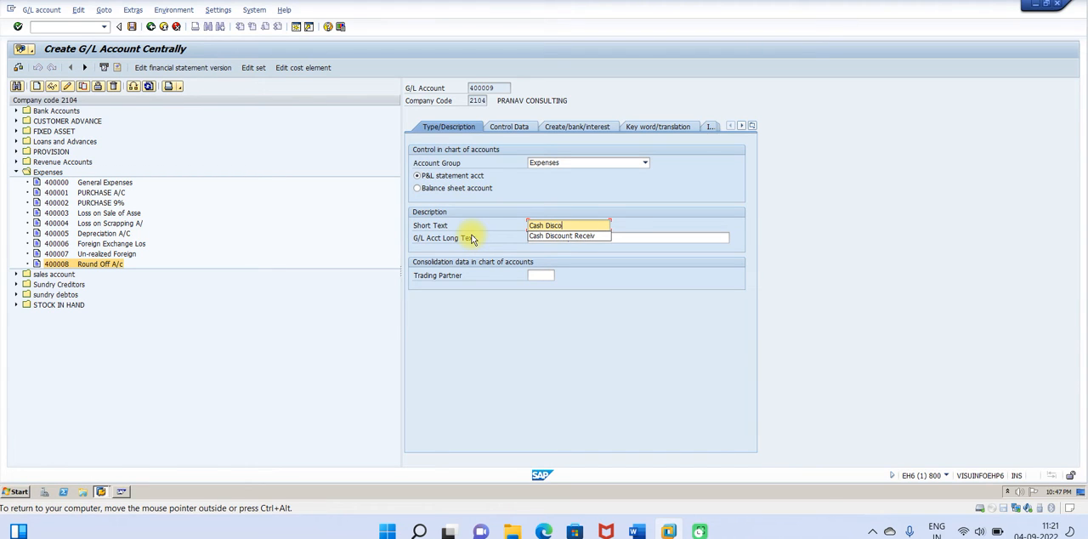
type("unt Allowe")
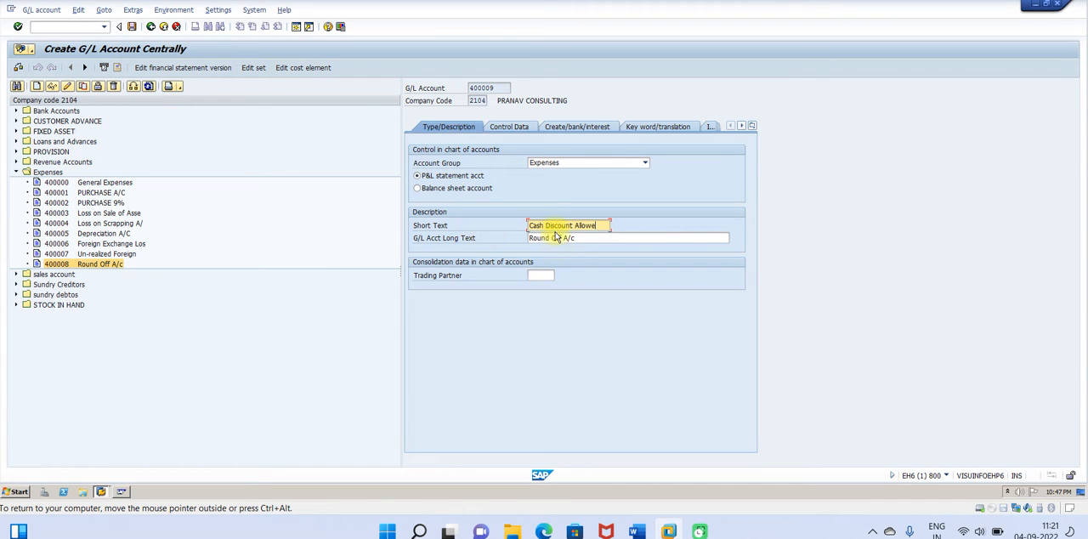
left_click_drag(607, 225, 466, 231)
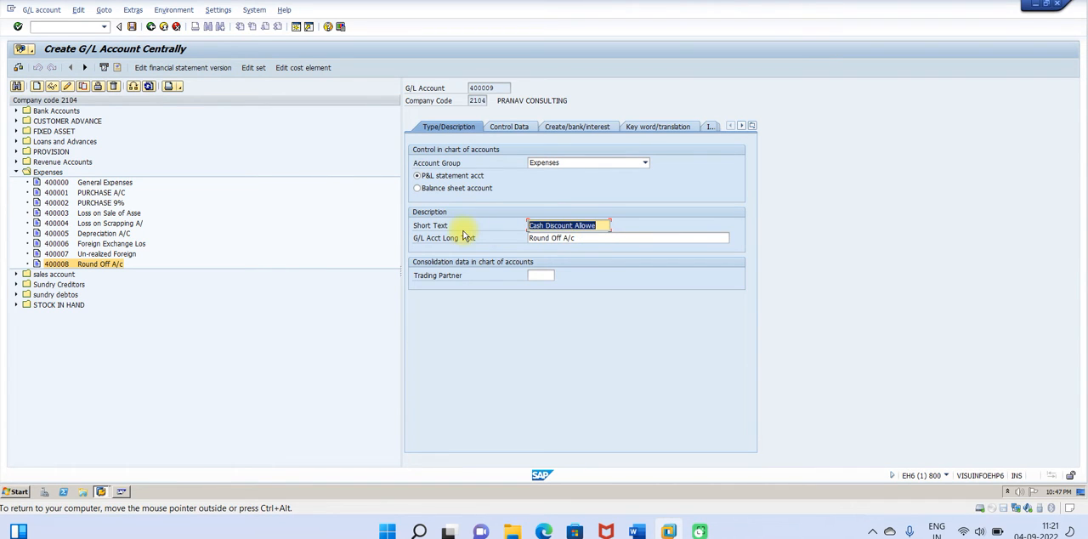
left_click_drag(588, 238, 429, 244)
key("ctrl+v")
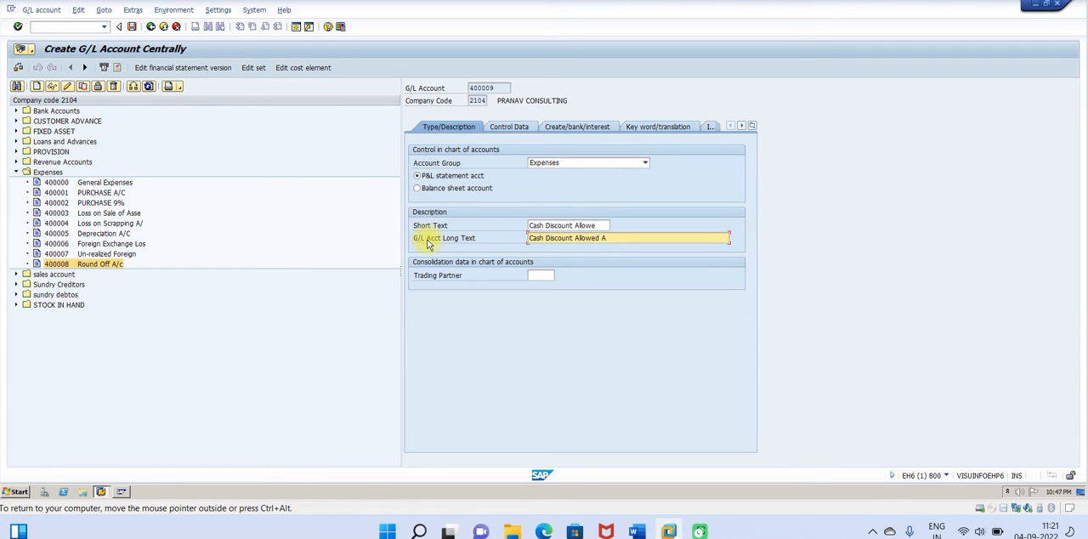
type("d A/c")
left_click(507, 126)
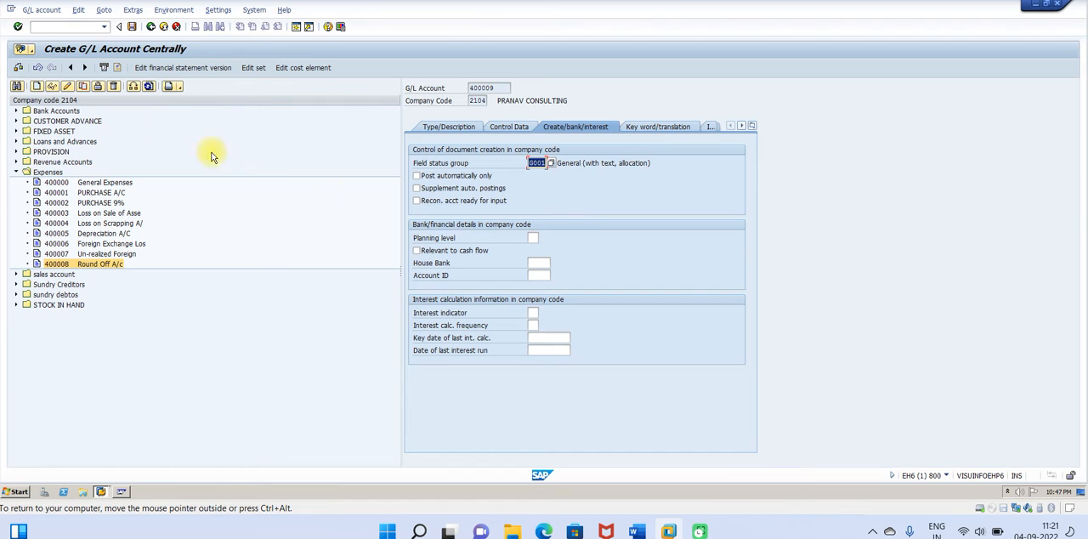
left_click(132, 27)
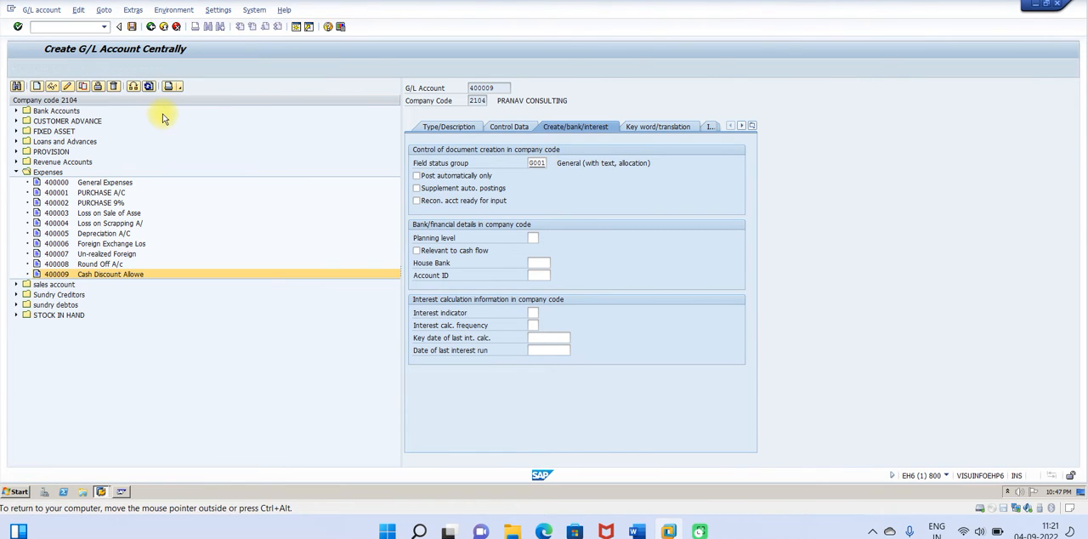
Step: Switch to the Word guide and read Step 2 on defining accounts for cash discount granted
left_click(636, 532)
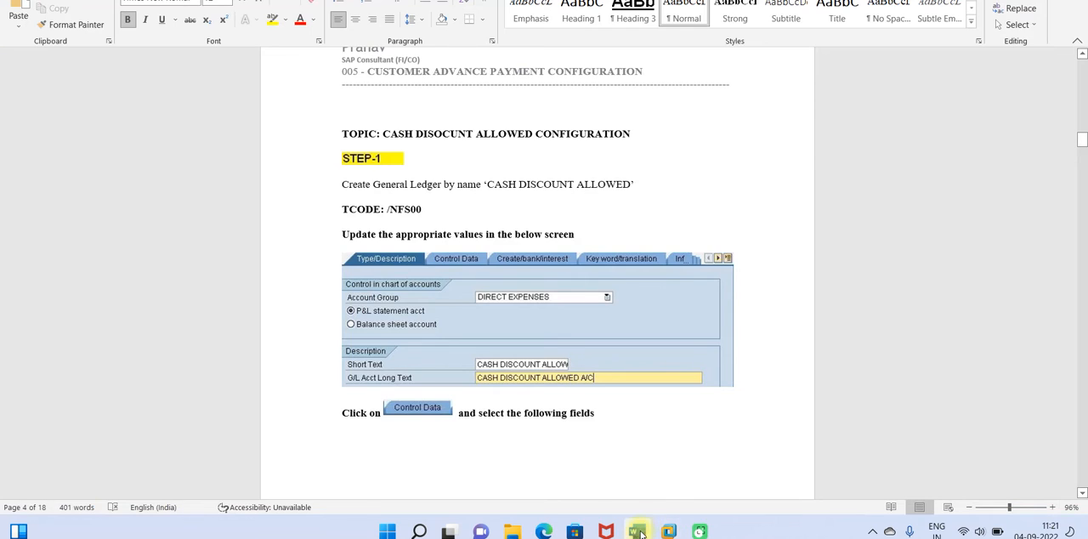
left_click(1081, 495)
left_click_drag(1082, 494, 1081, 495)
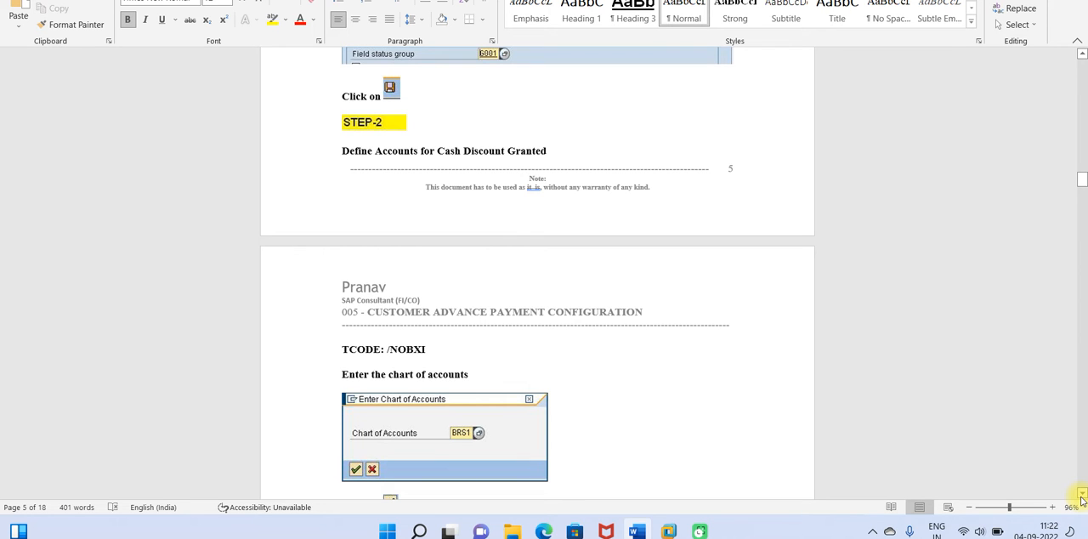
left_click_drag(1082, 498, 1081, 500)
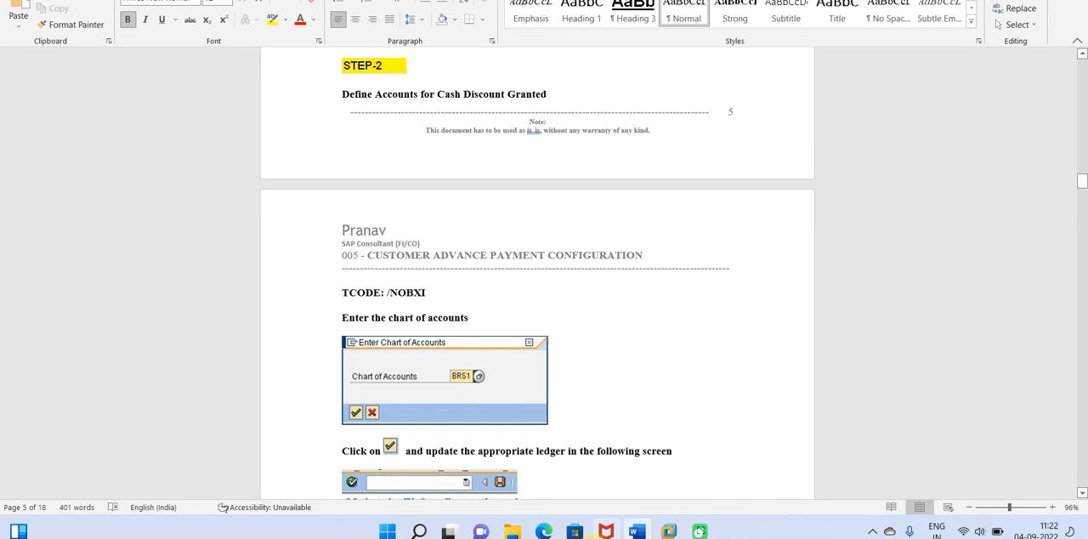
Step: Return to SAP, run transaction /nobxi and open the cash discount expenses account assignment for chart of accounts 2104
mouse_move(668, 532)
left_click(701, 437)
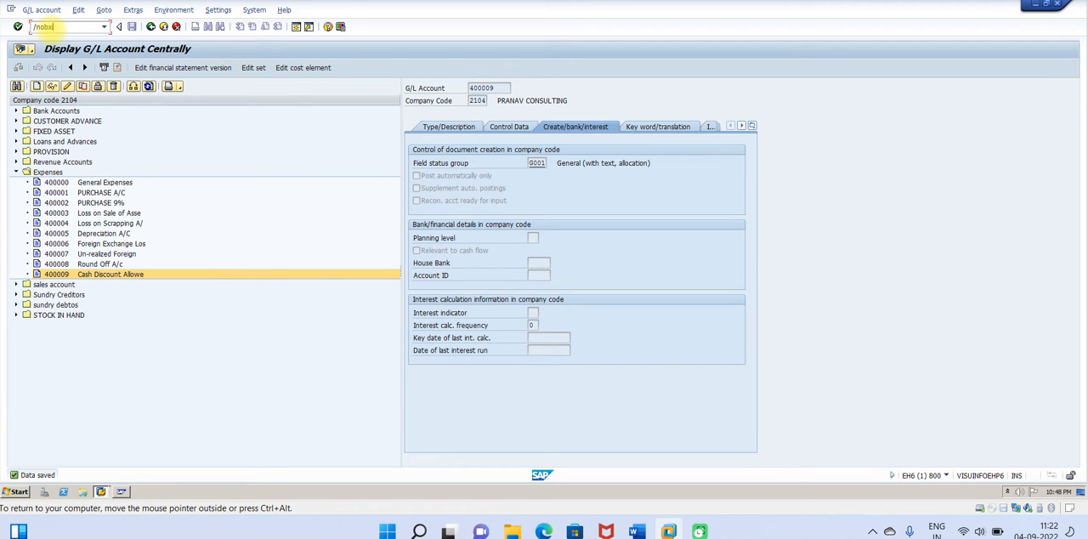
key("Return")
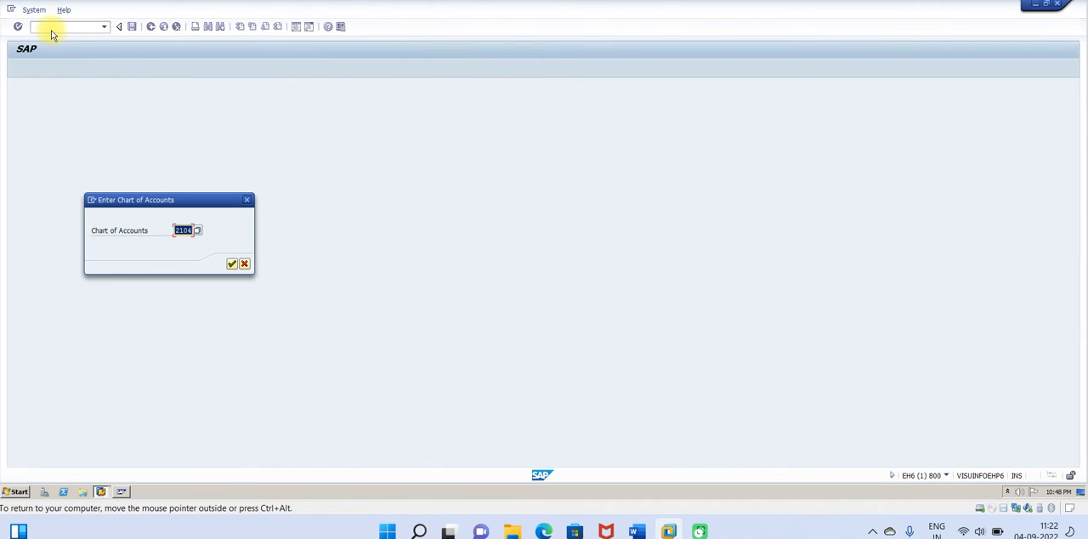
left_click(232, 264)
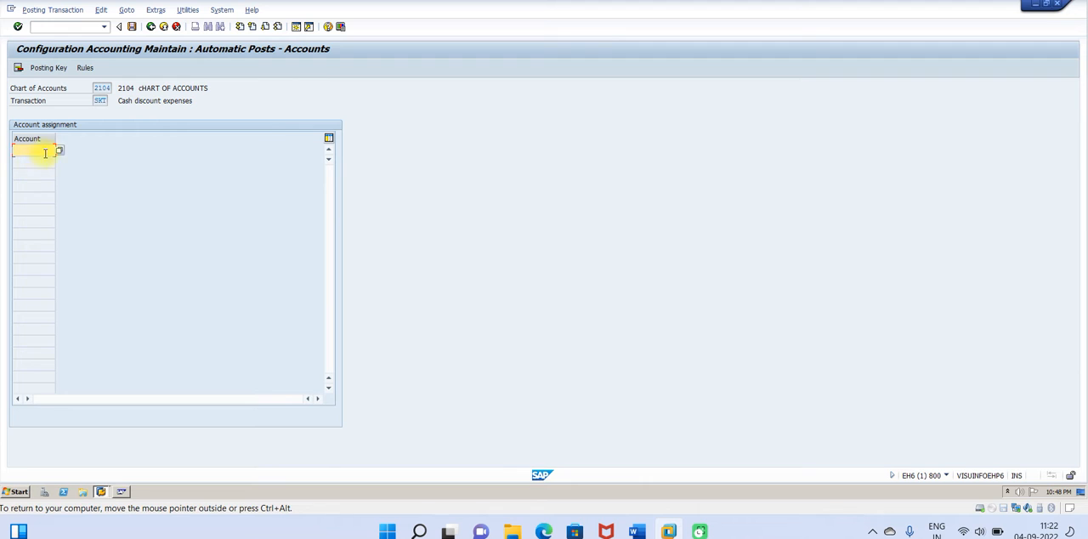
Step: Assign the Cash Discount Allowed A/c 400009 of company code 2104 to the cash discount expenses transaction and save the assignment
left_click(59, 152)
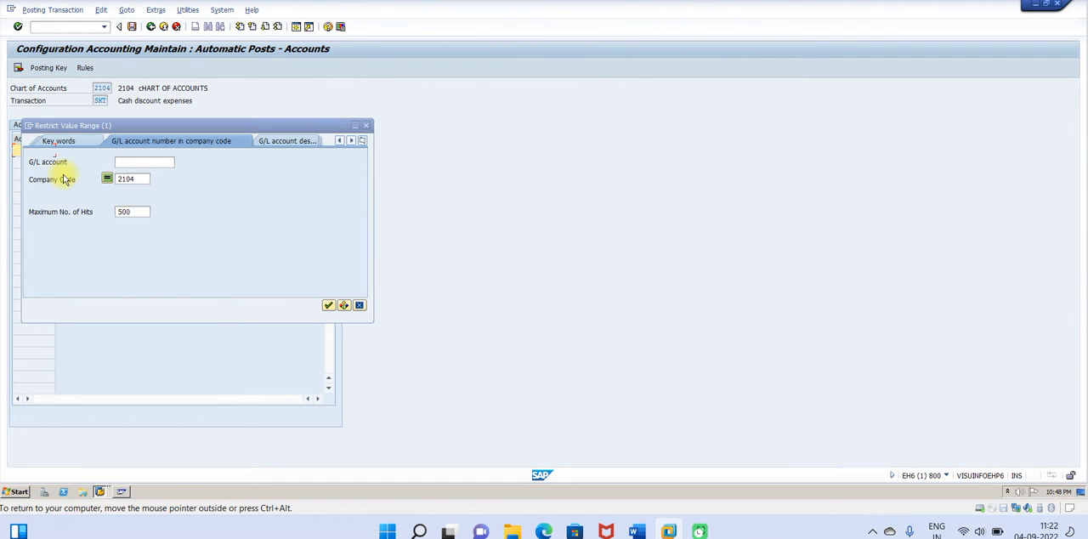
left_click(333, 304)
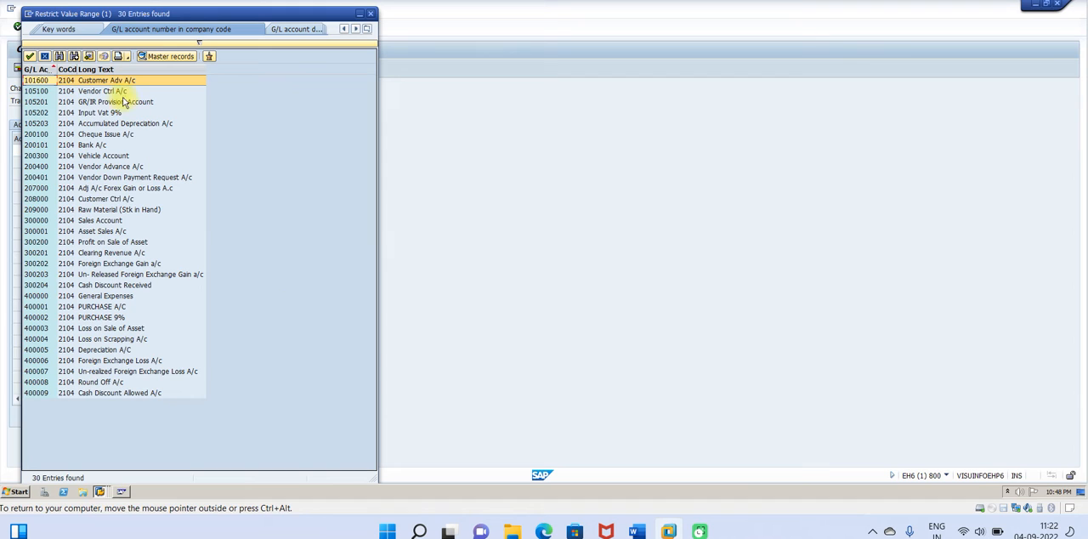
left_click(109, 69)
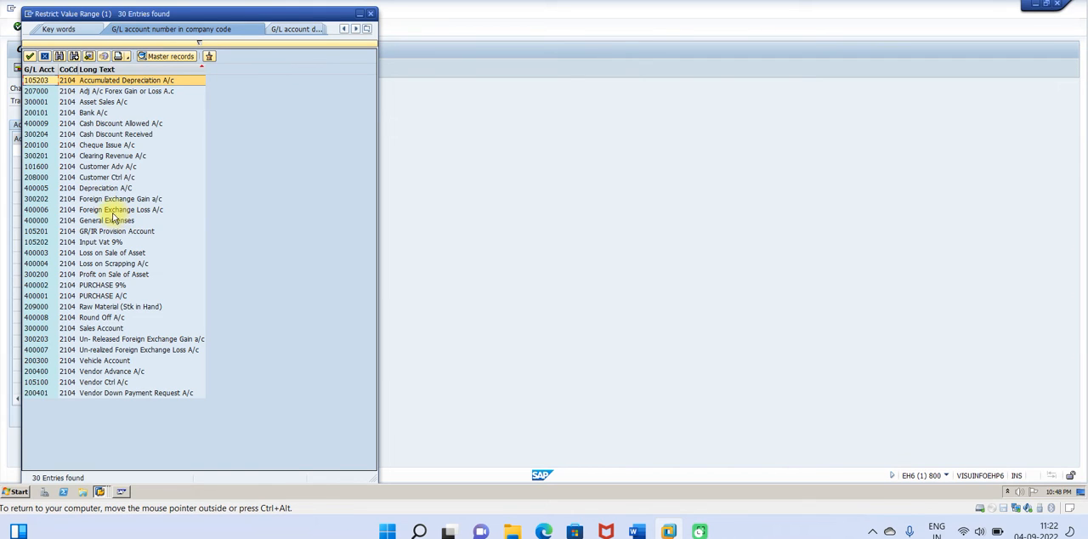
double_click(115, 124)
left_click(132, 26)
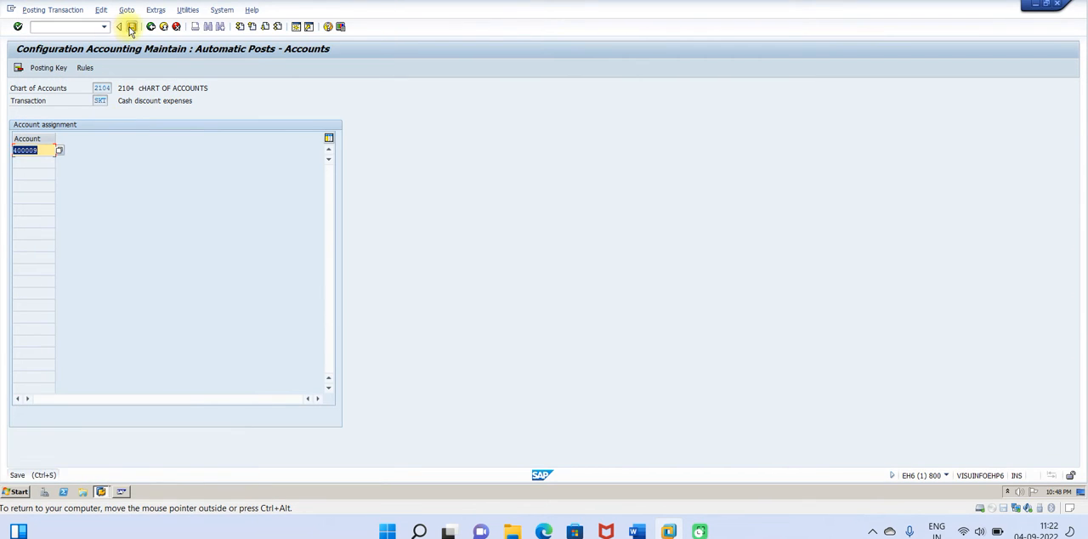
left_click(166, 188)
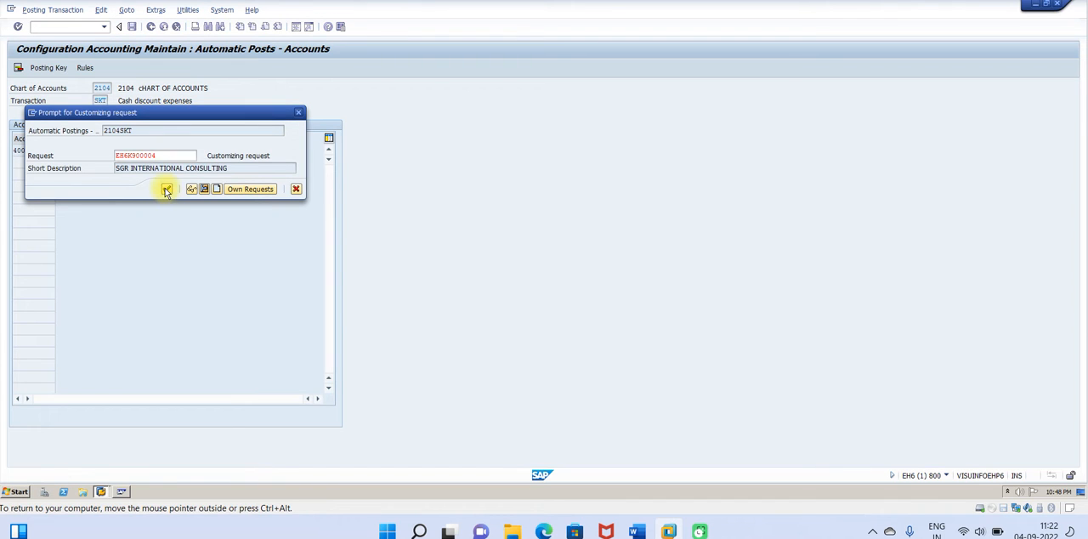
Step: Switch to the Word guide, read the remaining Step 2 instructions and End User Step 1 on posting customer down payments, and return to SAP
left_click(646, 525)
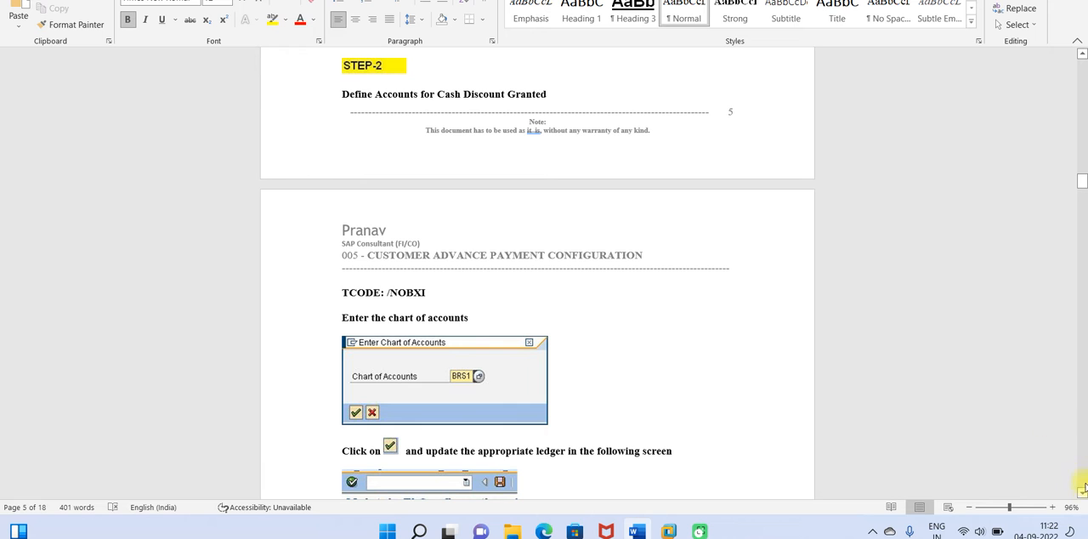
scroll(1082, 494, "down", 5)
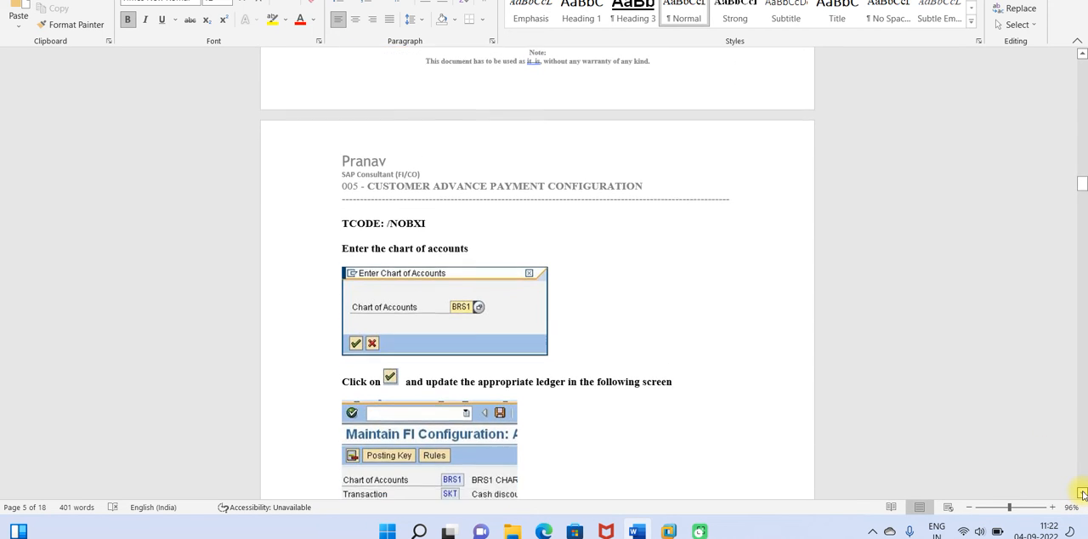
scroll(1083, 493, "down", 7)
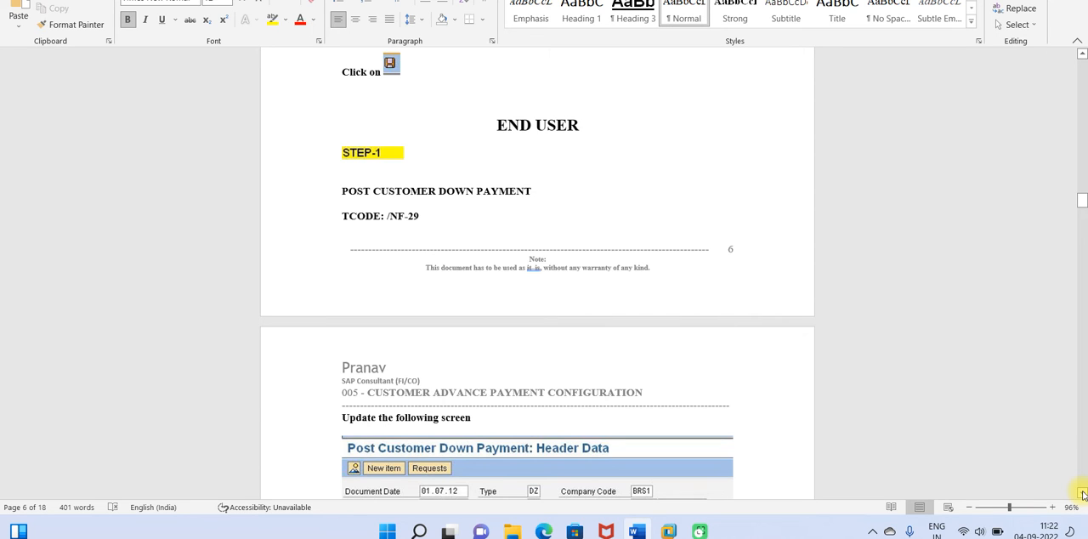
scroll(1082, 494, "down", 2)
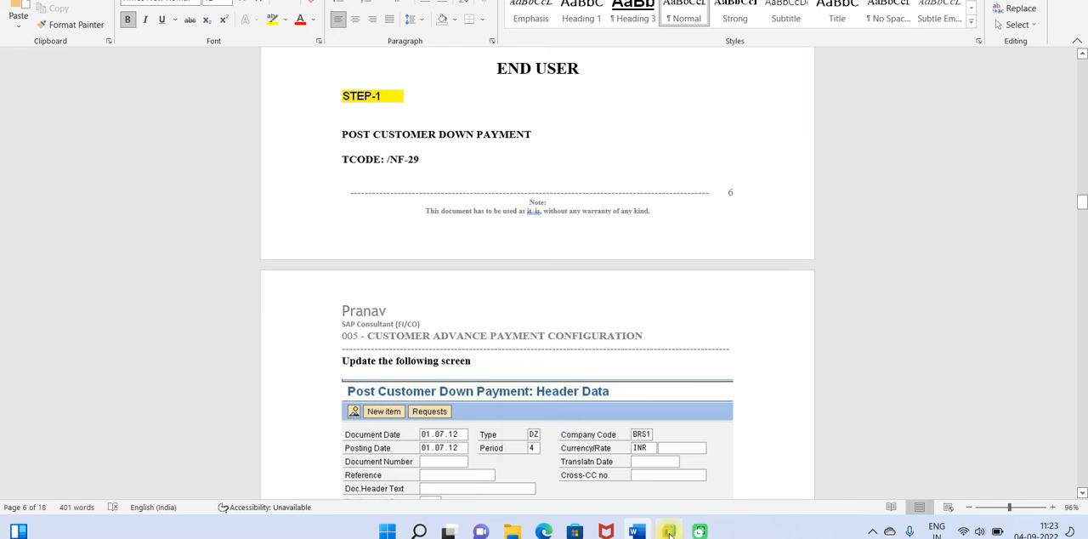
mouse_move(669, 531)
left_click(687, 484)
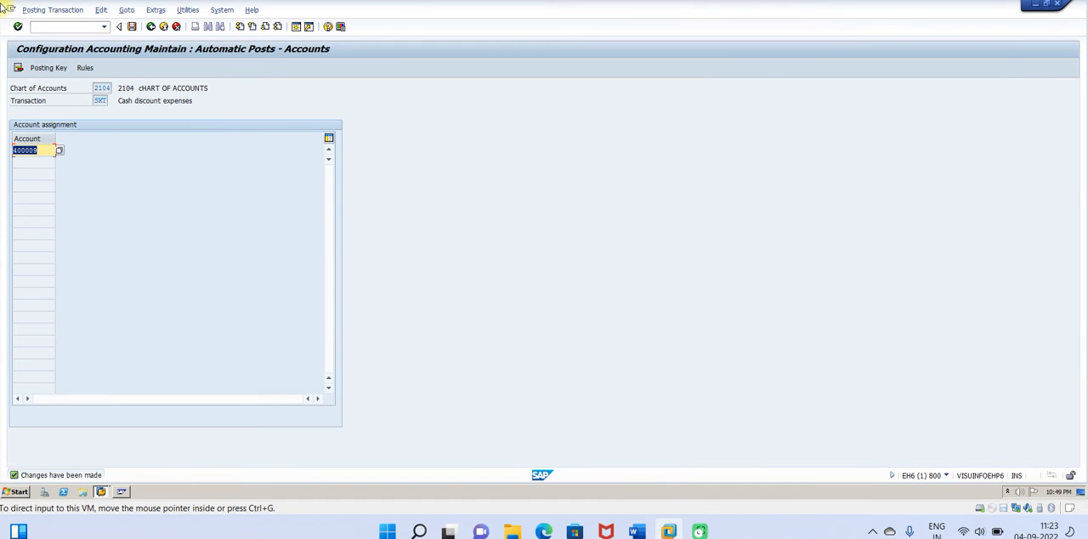
left_click(47, 26)
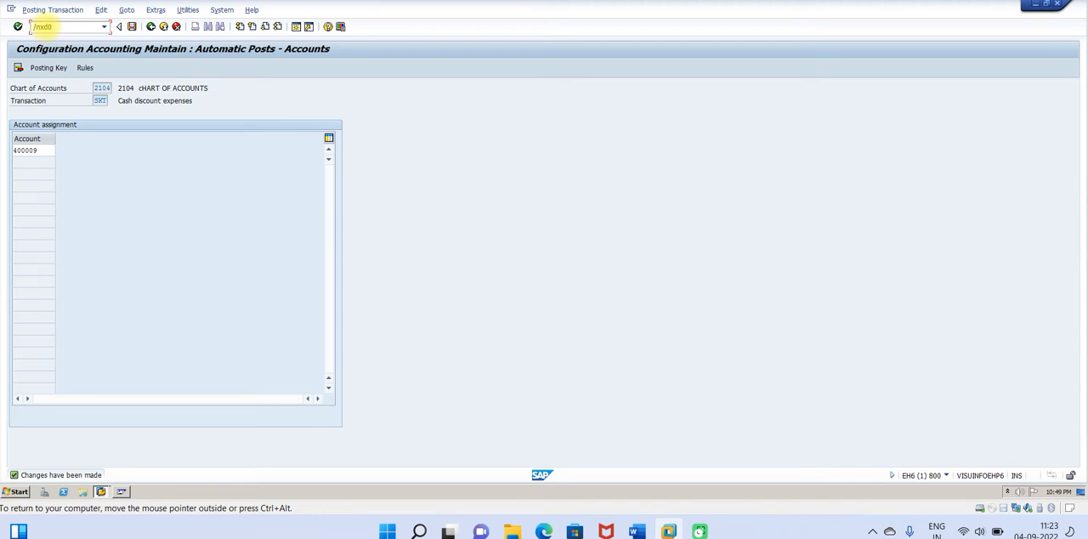
key("Return")
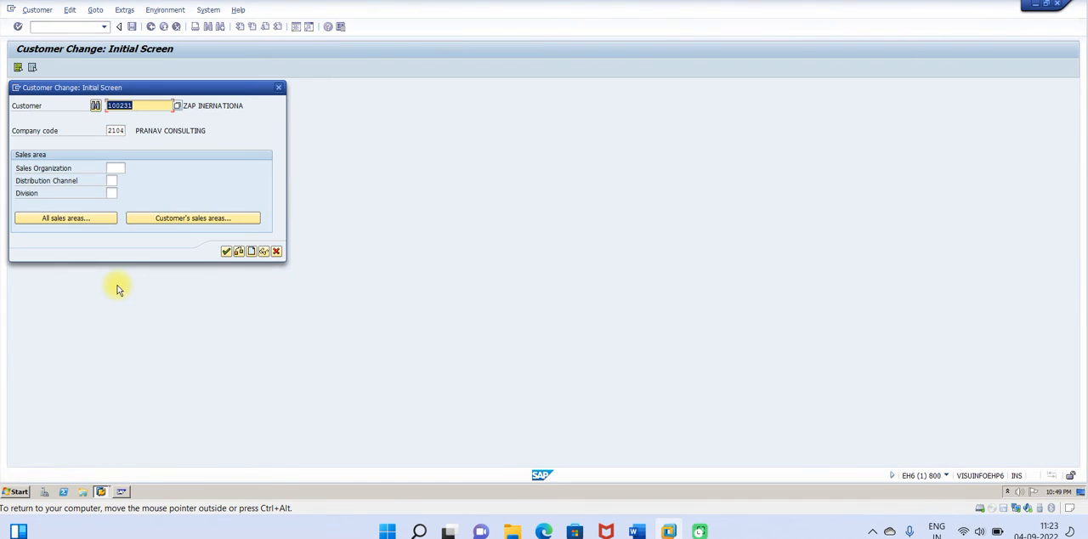
left_click(278, 90)
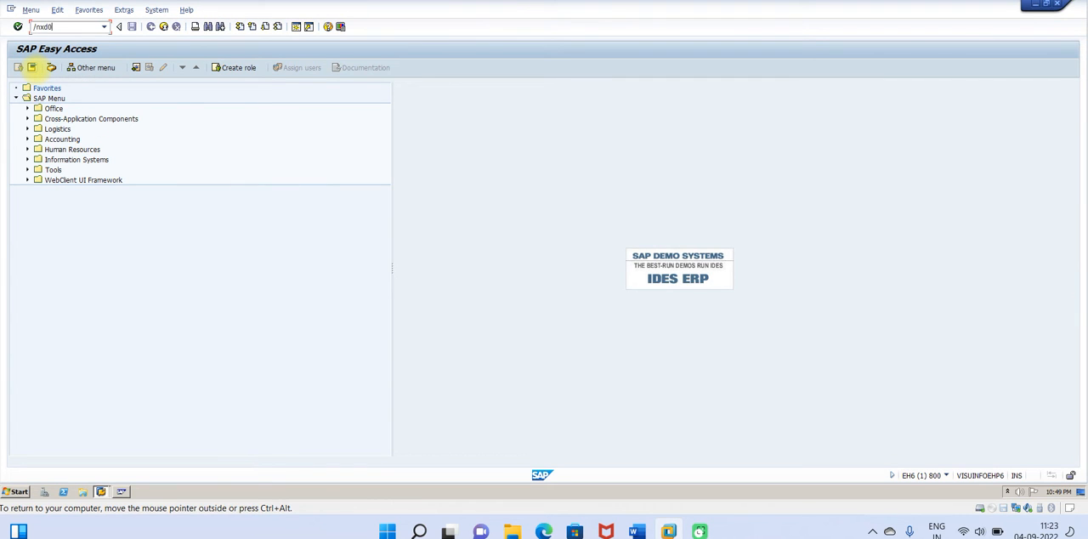
Step: Open the customer creation transaction and start a new customer in account group 2104 (Customer Group 2104) for company code 2104
key("Return")
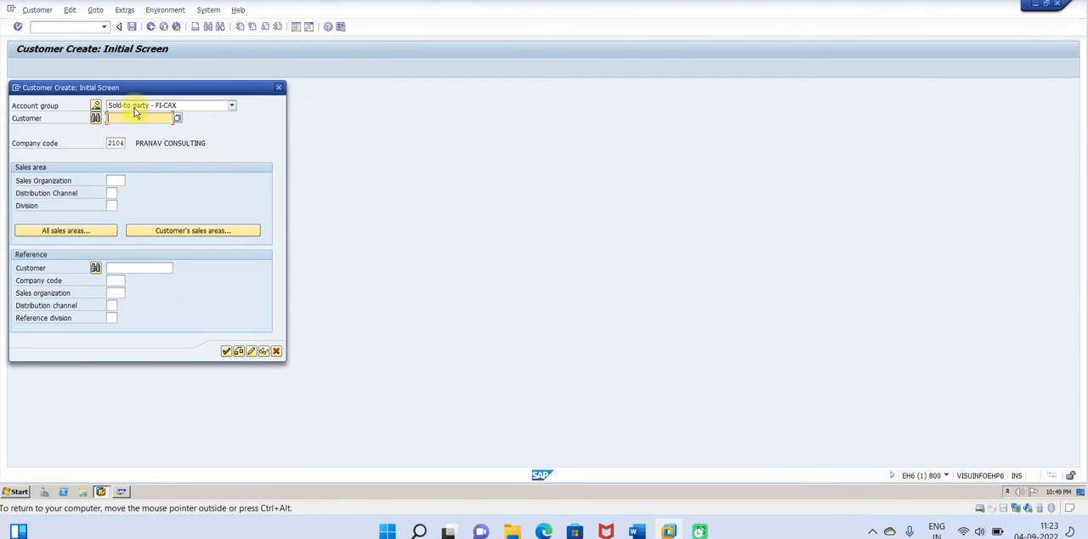
left_click(96, 105)
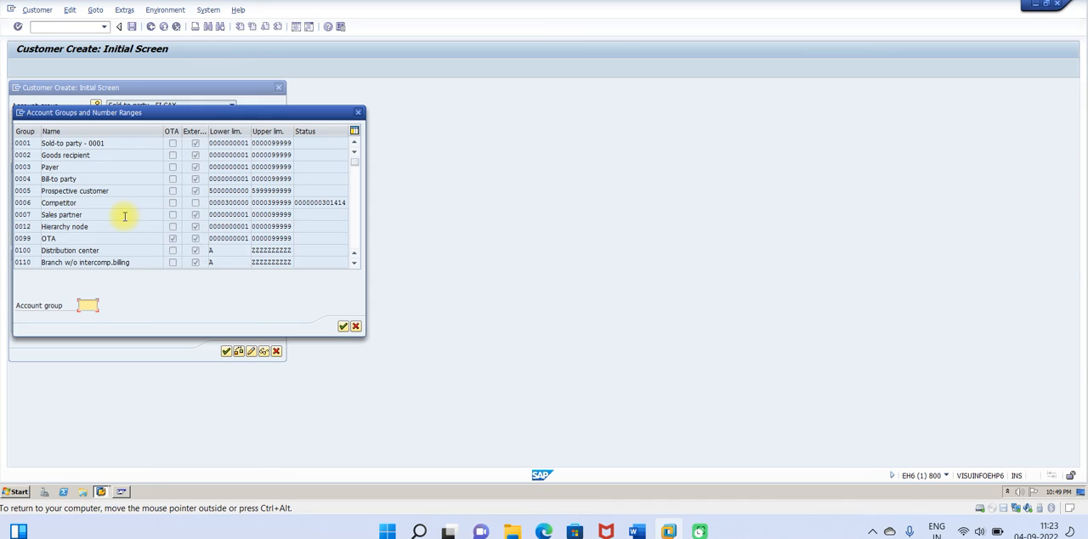
type("2104")
key("Return")
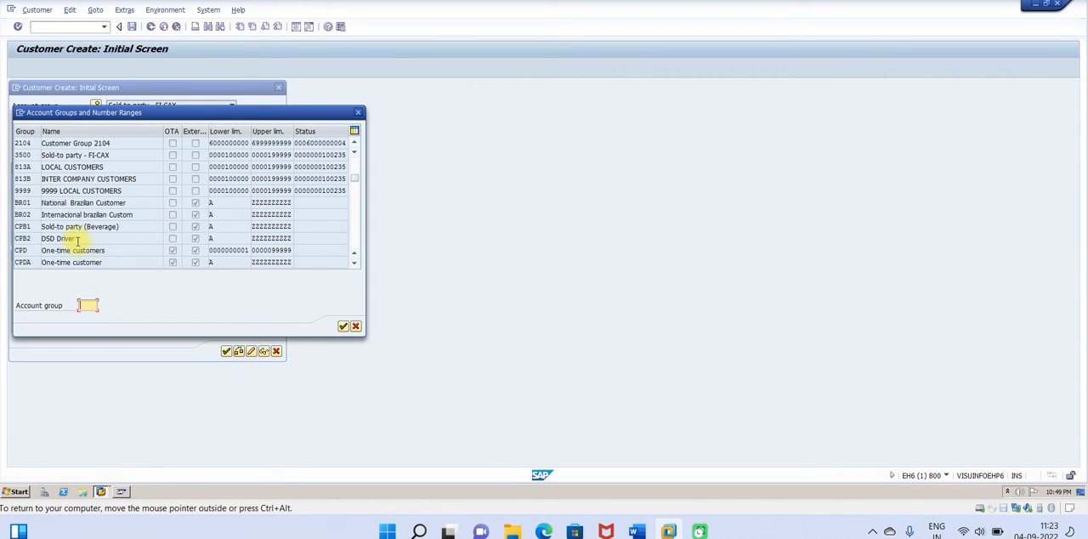
left_click(23, 144)
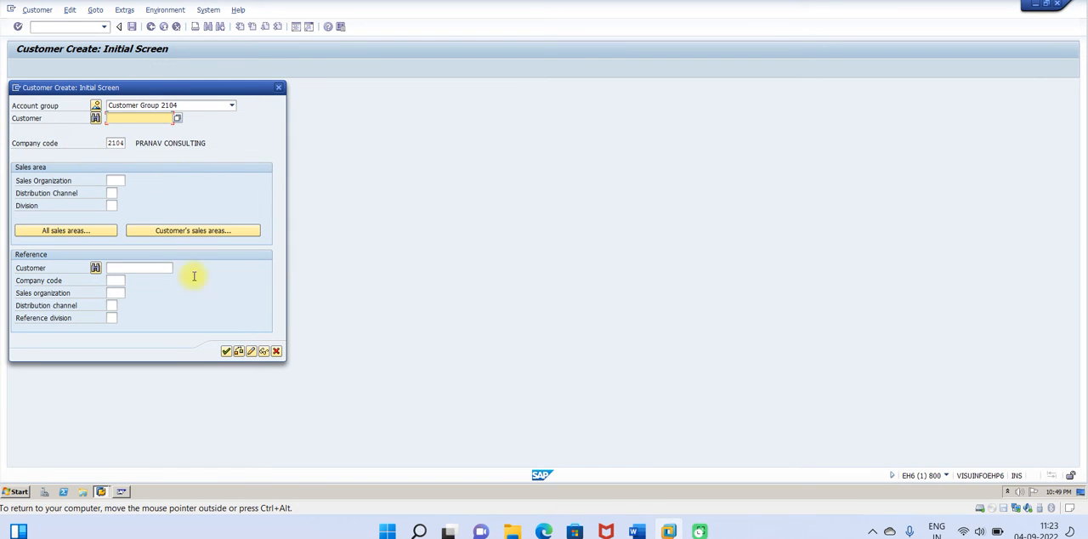
left_click(226, 351)
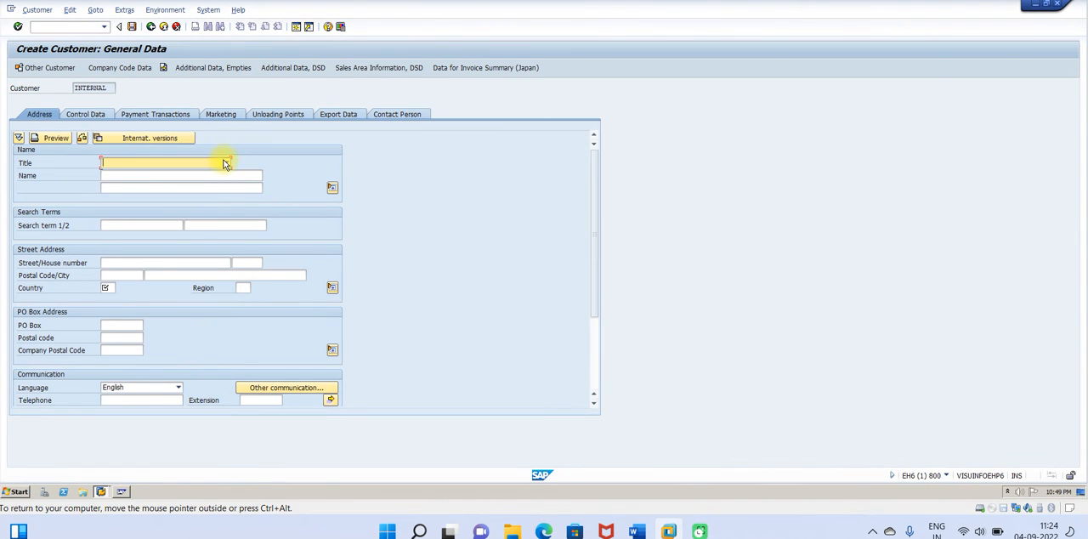
Step: Set the new customer's title to Company, name to Customer Adv and CD Allowed Test, and country to IN
left_click(225, 163)
left_click(124, 176)
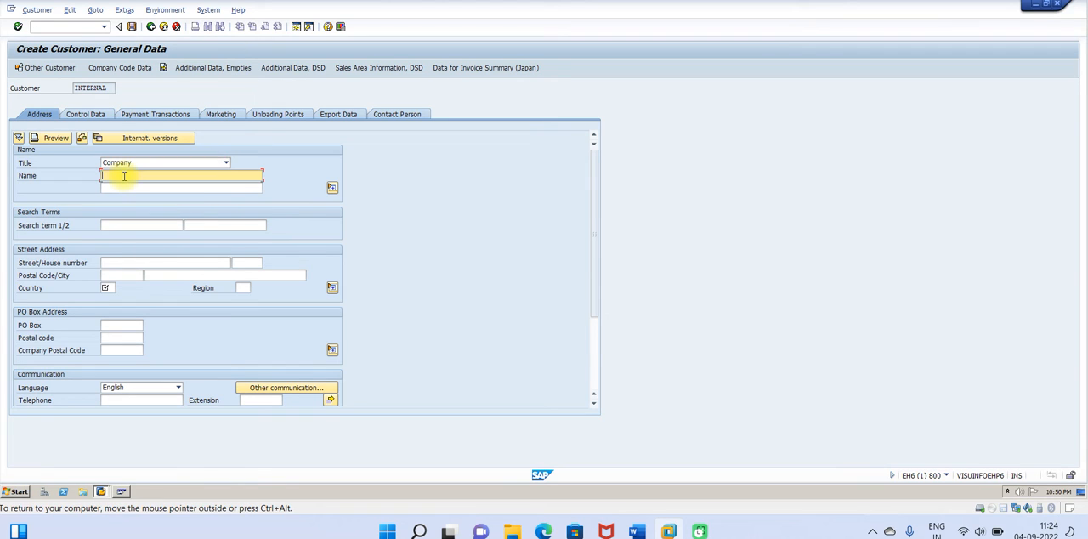
type("Customer Adv and CD Allowed Test")
left_click(108, 287)
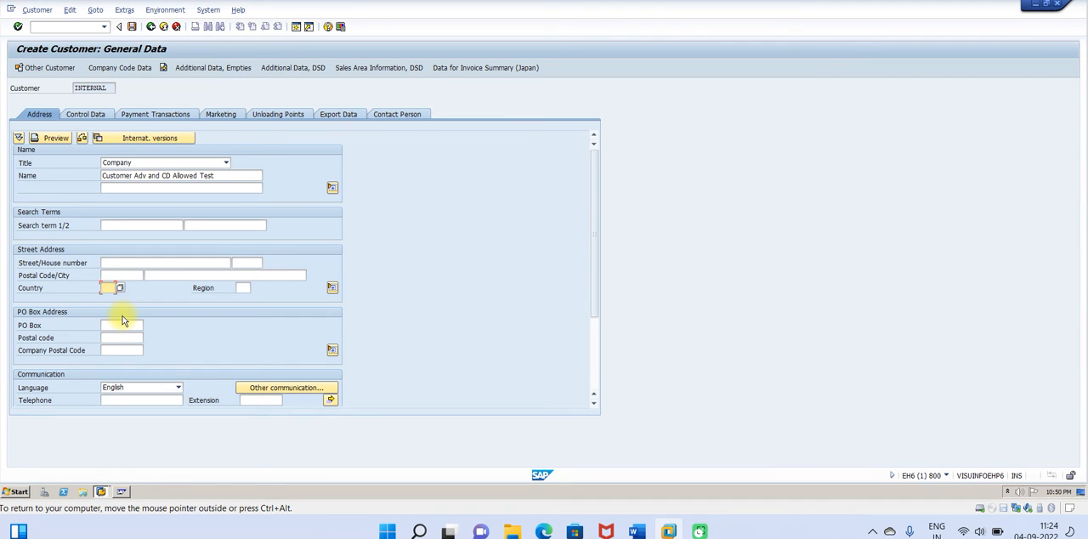
type("IN")
key("Return")
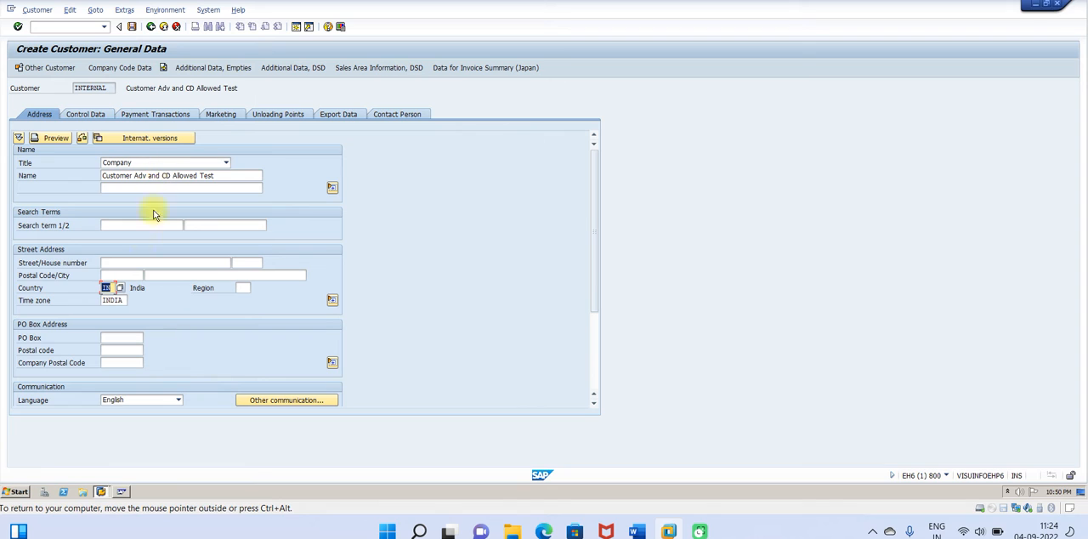
Step: In the customer's company code data, set the reconciliation account to 208000 and the sort key to 031
left_click(141, 72)
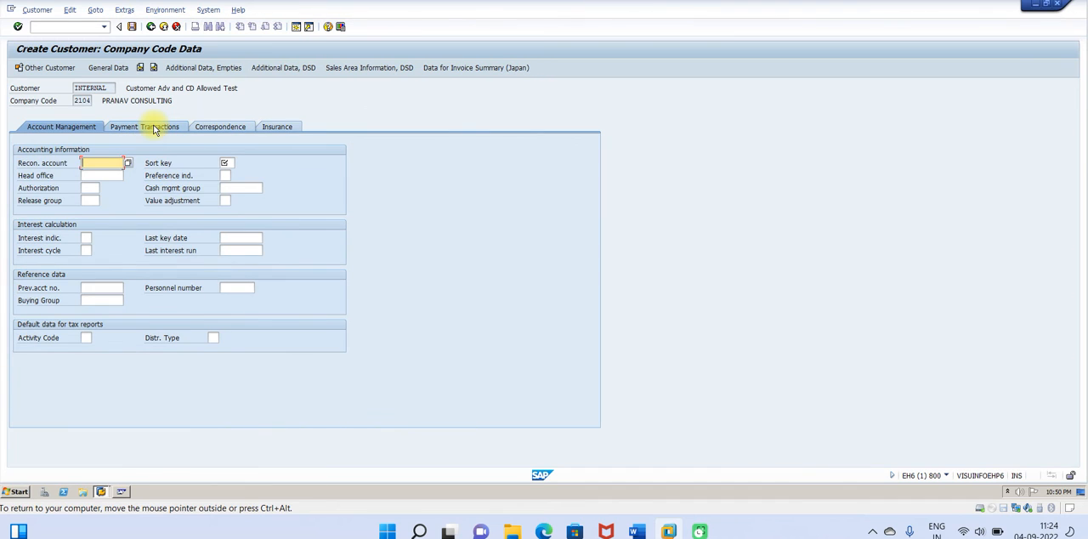
key("BackSpace")
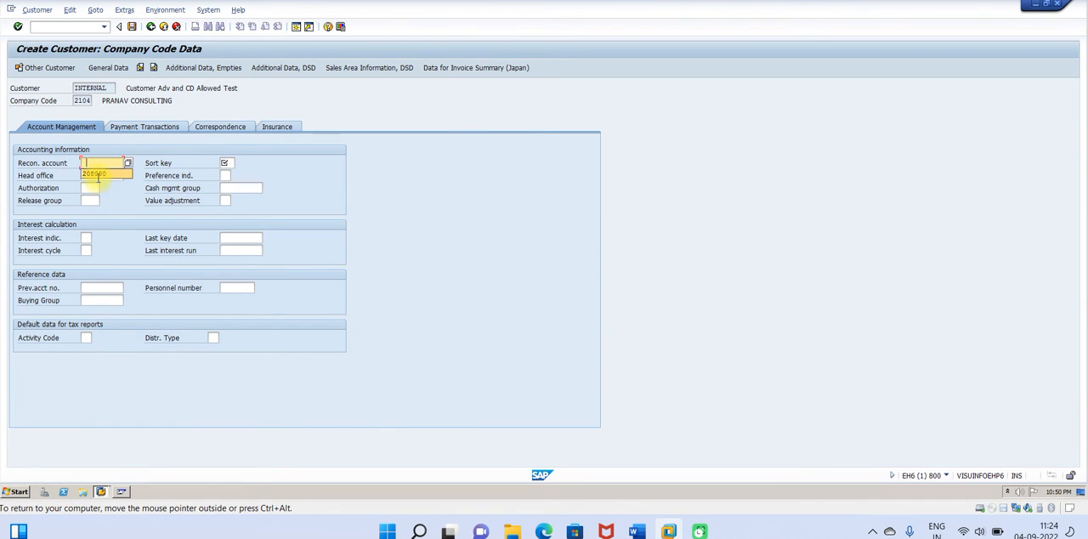
left_click(97, 174)
left_click(226, 163)
left_click(230, 174)
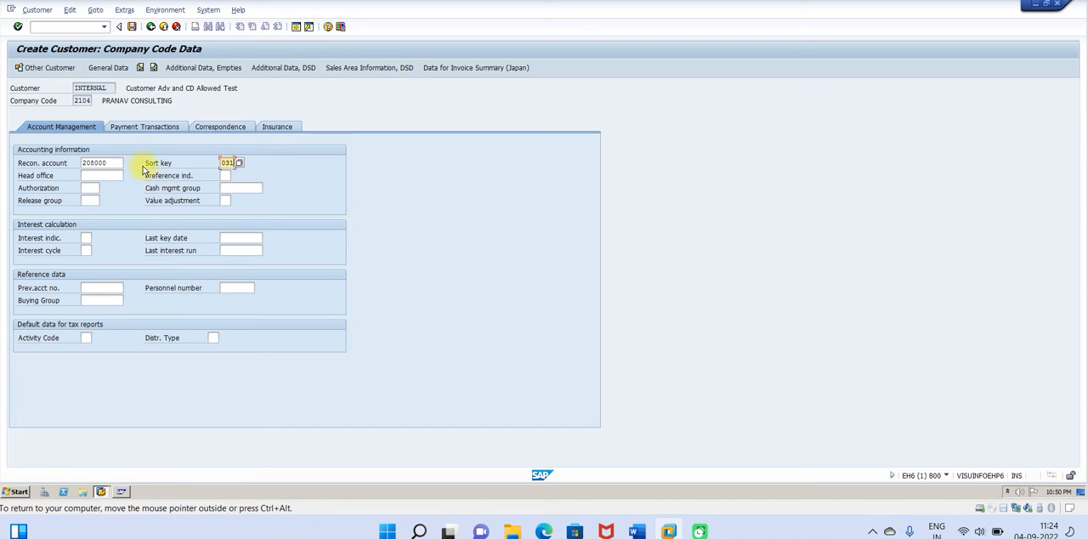
Step: Set the customer's terms of payment to z001 in the payment transactions data
left_click(132, 130)
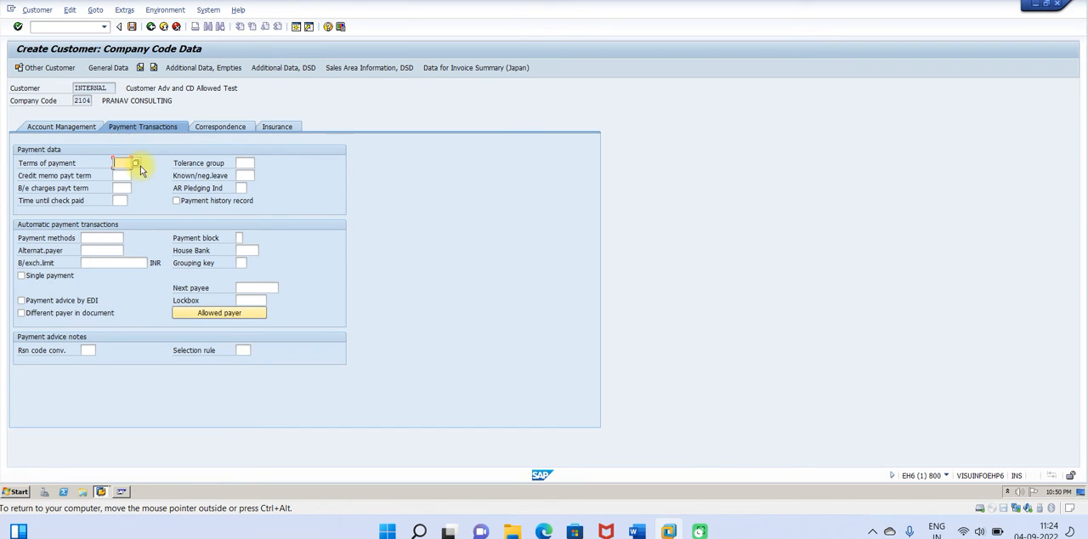
left_click(124, 164)
left_click(124, 175)
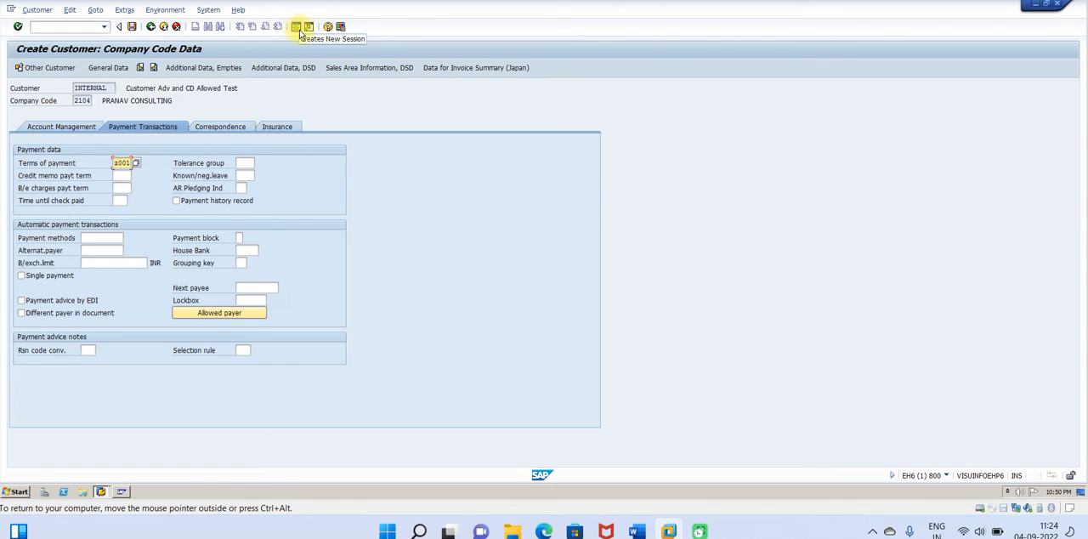
Step: Switch to the G/L Account Groups session and open the terms of payment overview with transaction /nobb8
left_click(101, 492)
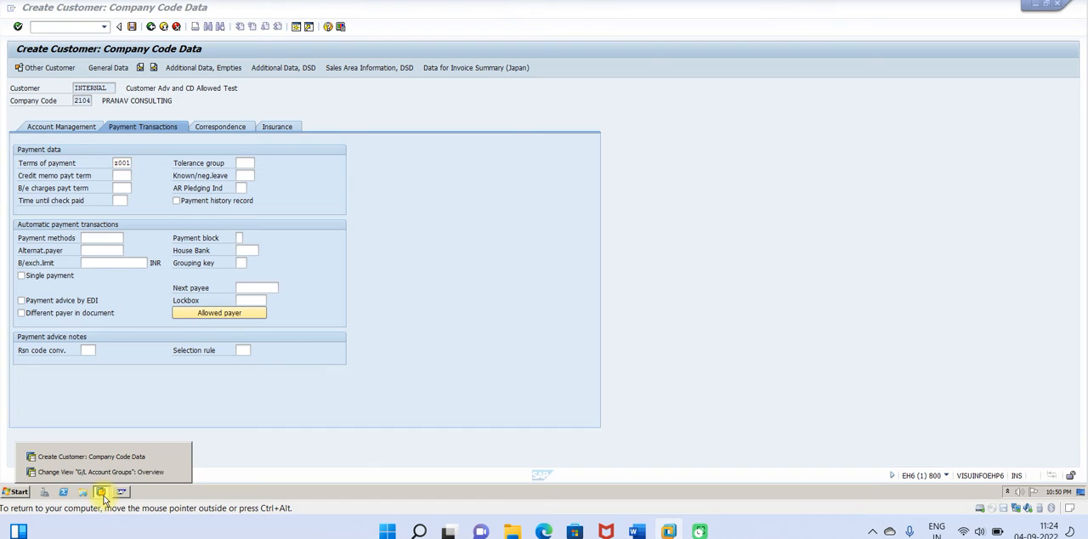
left_click(89, 471)
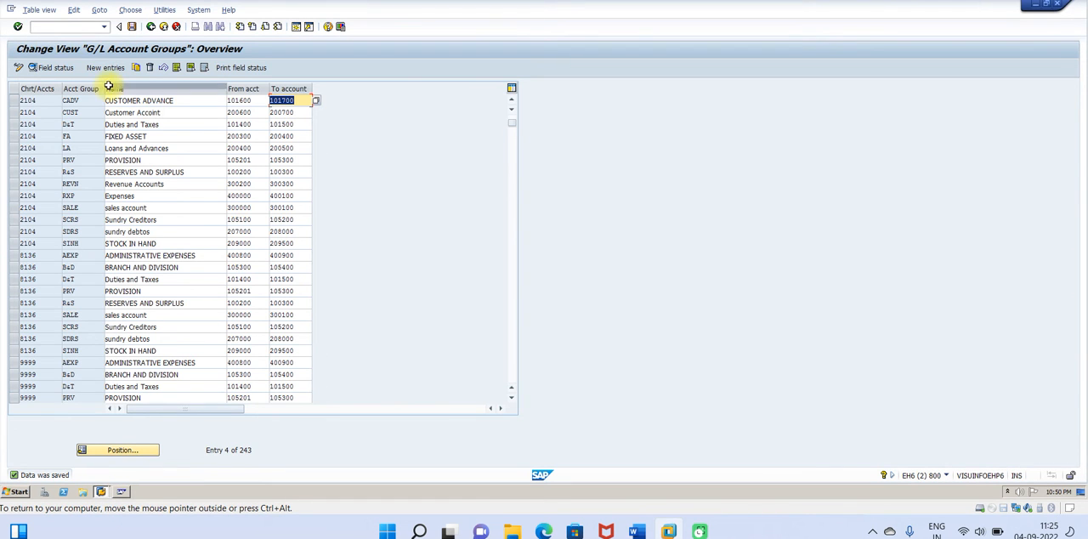
left_click(46, 30)
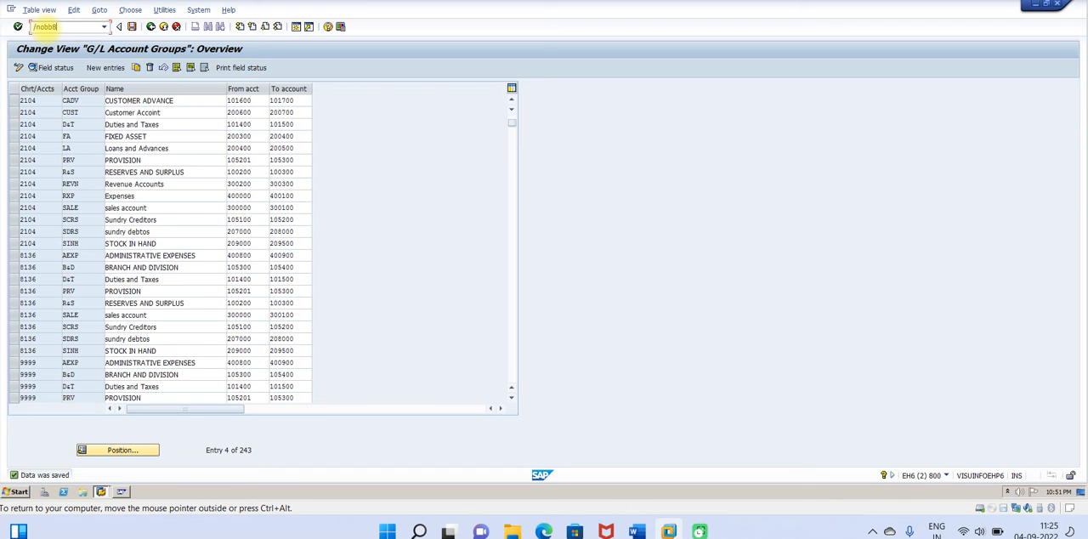
type("/nobb8")
key("Return")
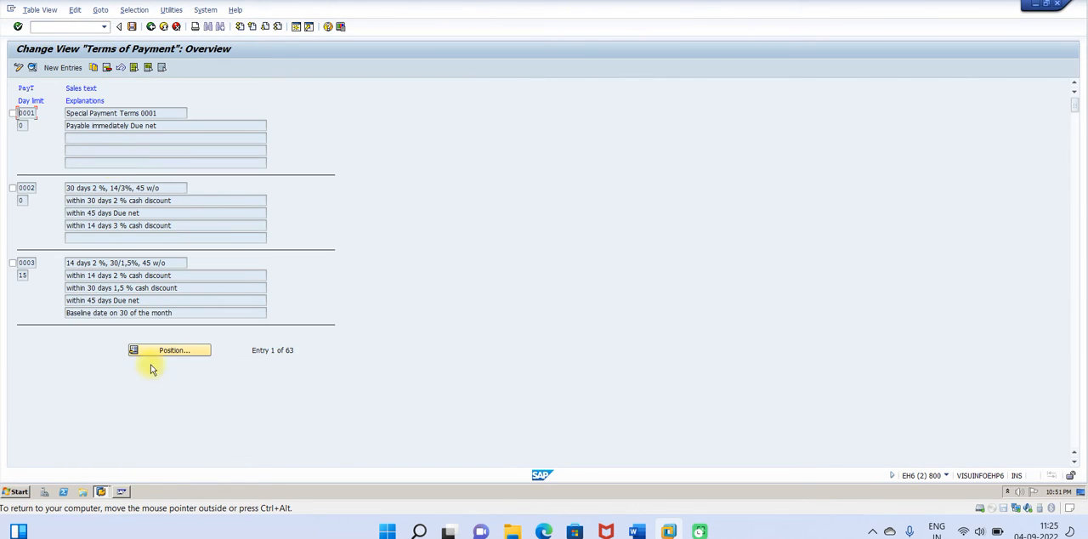
Step: Find payment term Z001, examine its discount percentage and day settings in the details, and return to the customer creation session
left_click(175, 350)
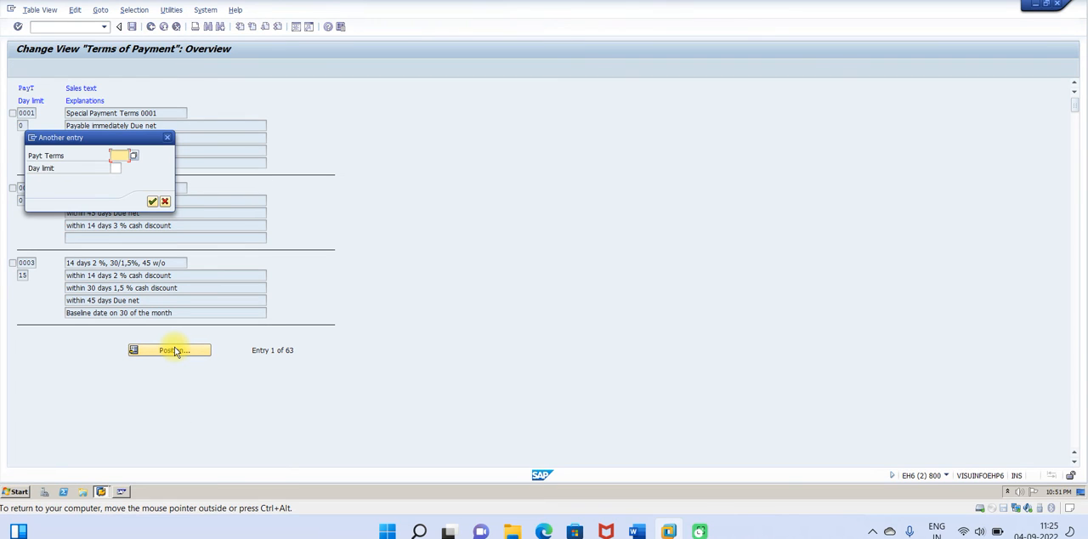
type("z001")
key("Return")
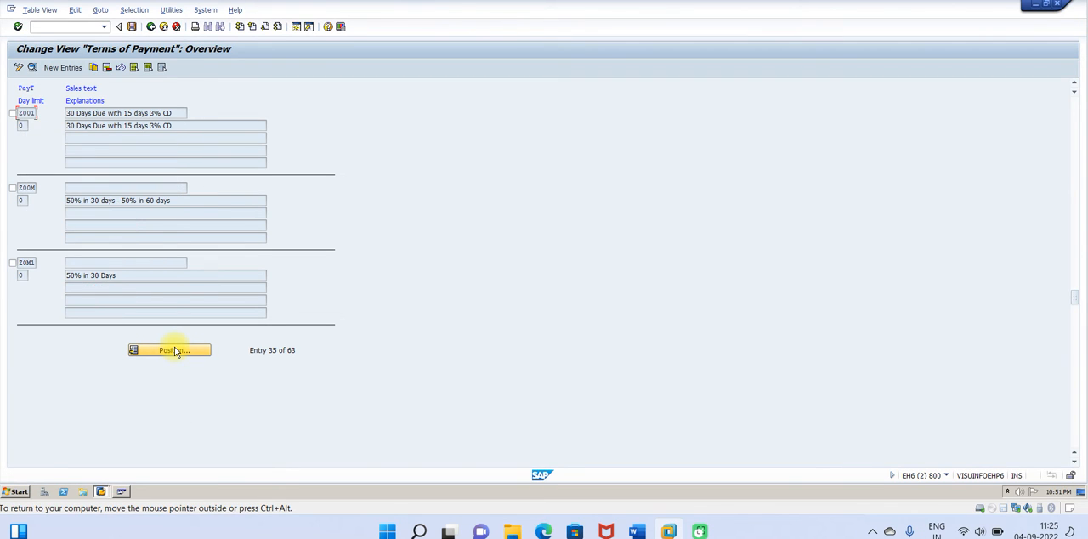
double_click(28, 114)
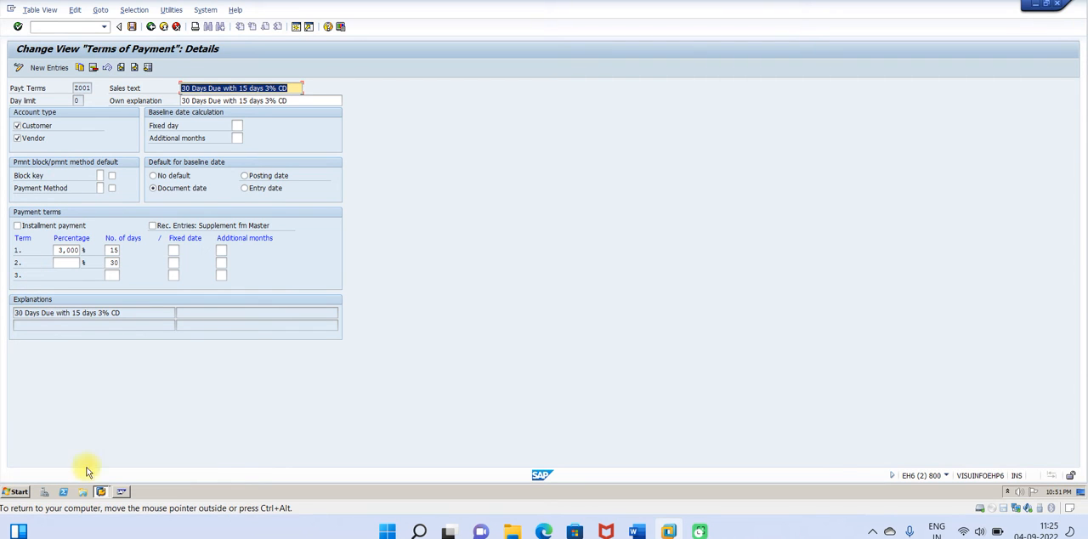
left_click(99, 493)
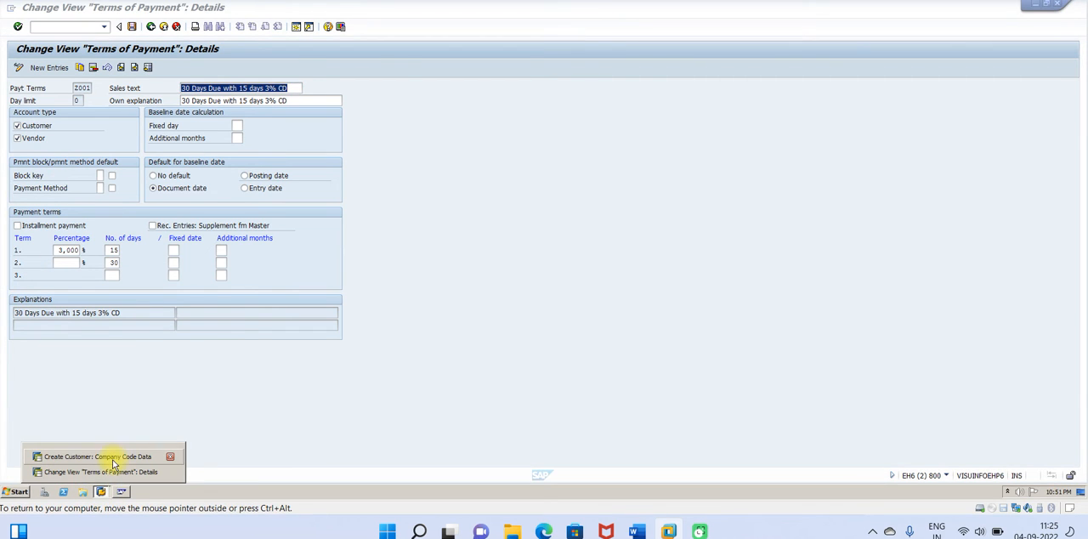
left_click(111, 462)
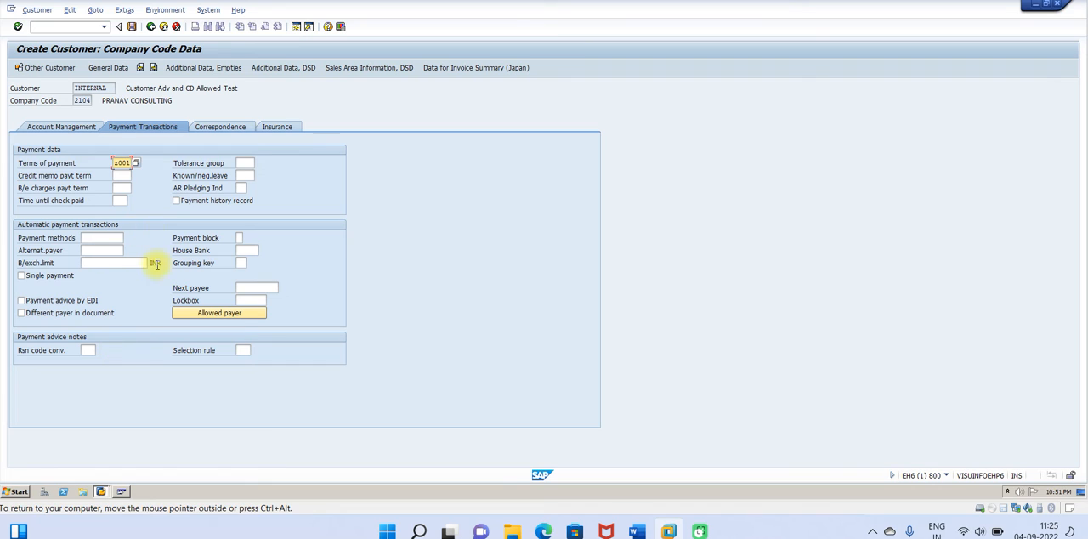
Step: Save the new customer and close the customer creation dialog
left_click(132, 26)
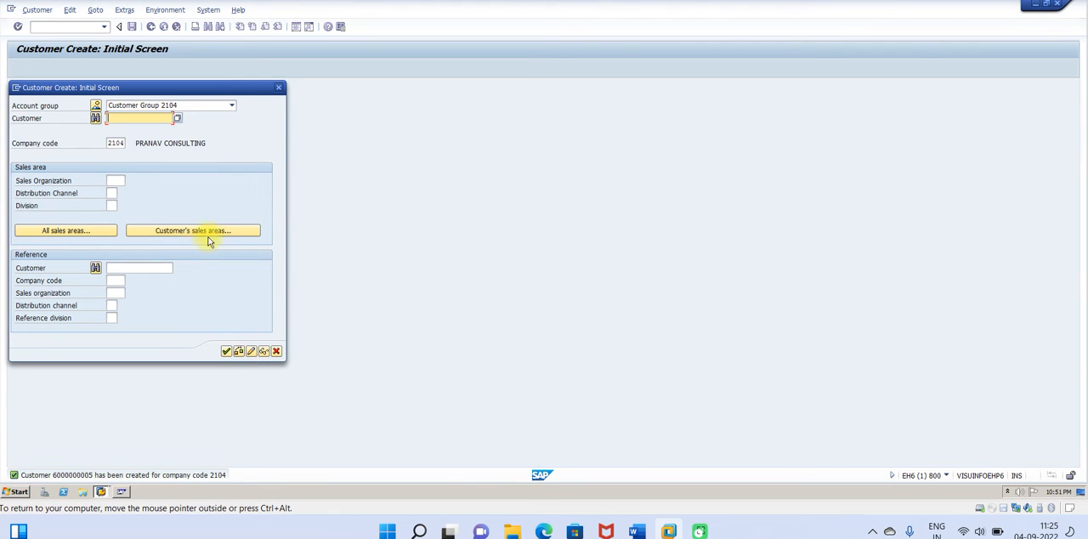
left_click(279, 88)
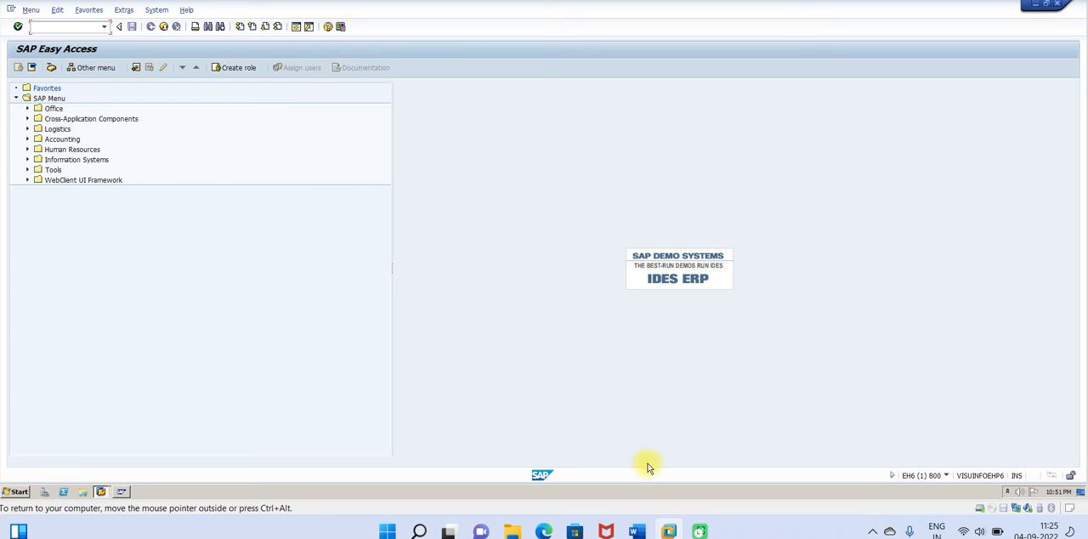
Step: Check the down payment transaction code in the Word guide, then return to SAP and open transaction /nf-29
left_click(637, 532)
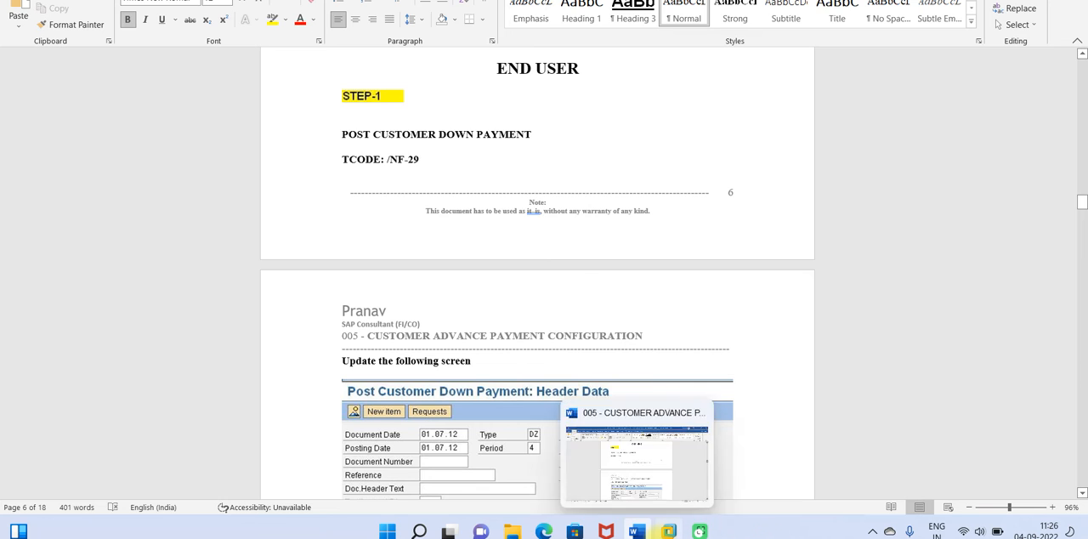
mouse_move(668, 529)
left_click(691, 434)
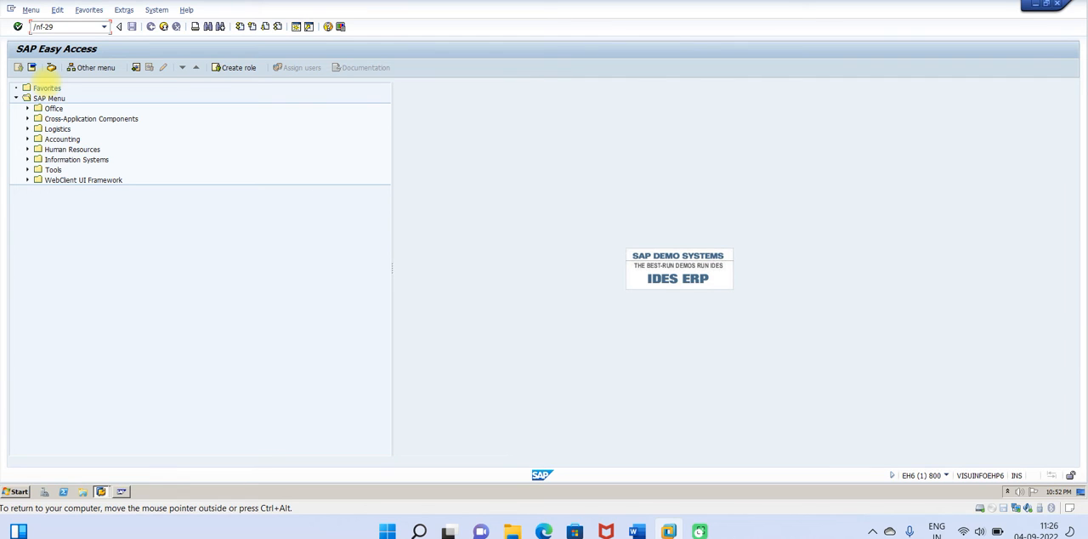
type("/nf-29")
key("Return")
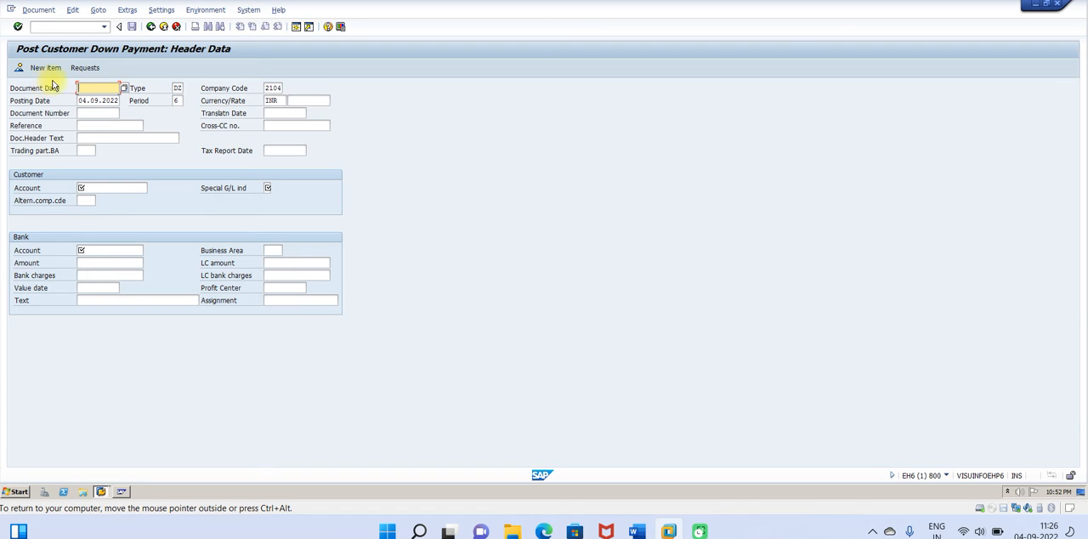
Step: Set the down payment's document date to 04.09.2022 and its reference to Adv-001
left_click(126, 89)
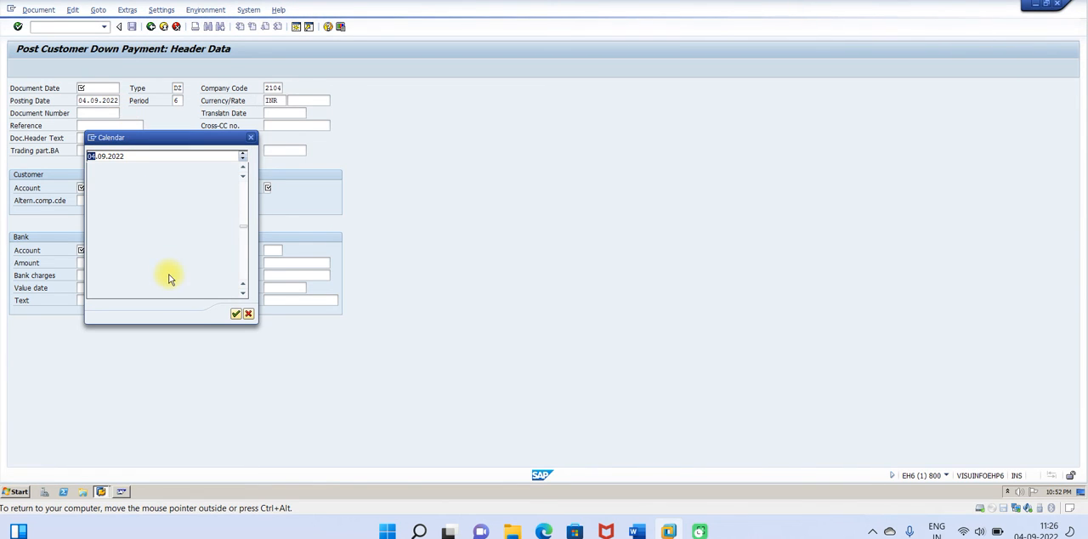
double_click(227, 238)
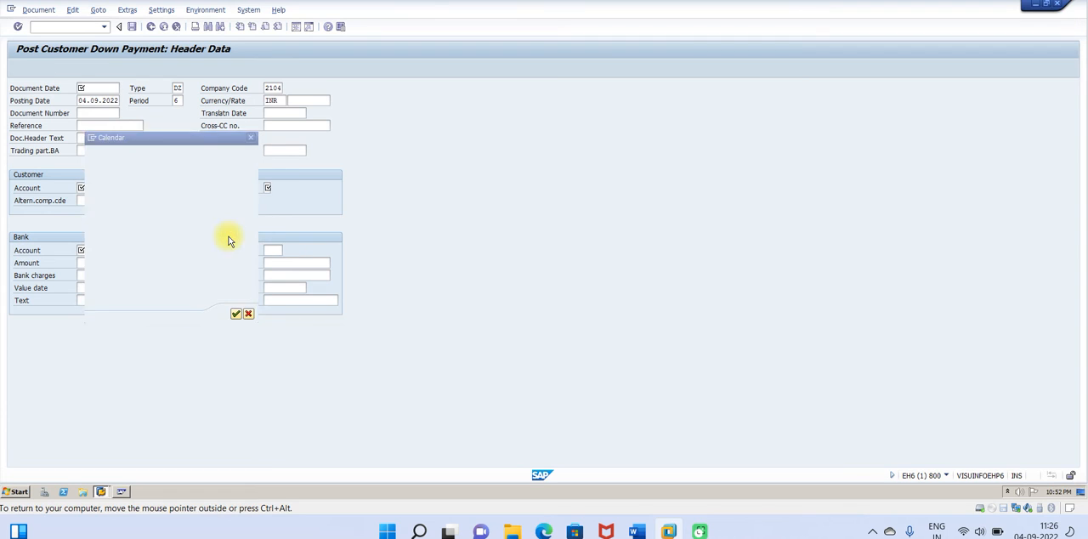
left_click(92, 125)
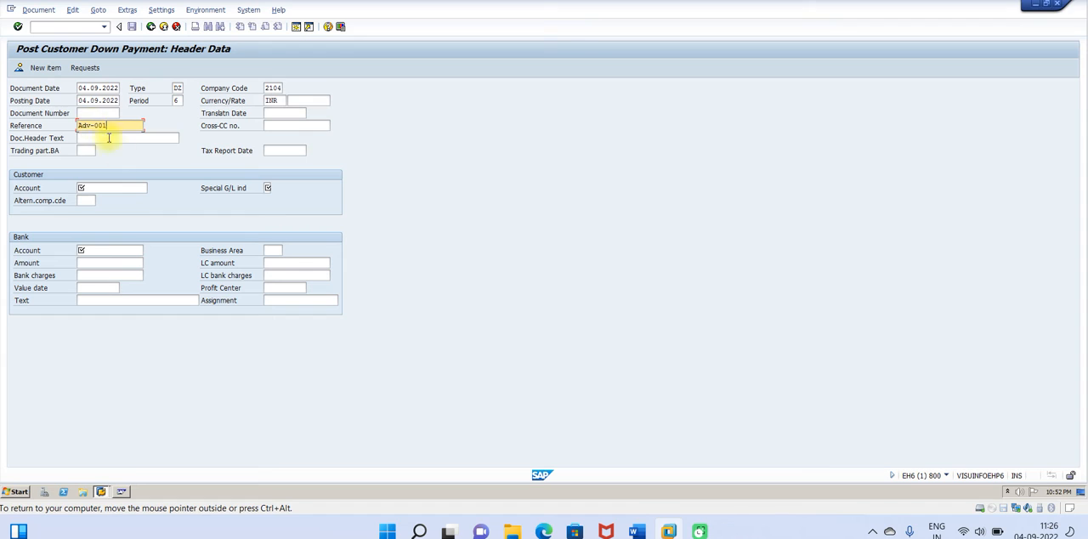
Step: Search the customers of company code 2104 and select the Customer Adv and CD Allowed test customer as the customer account
left_click(103, 187)
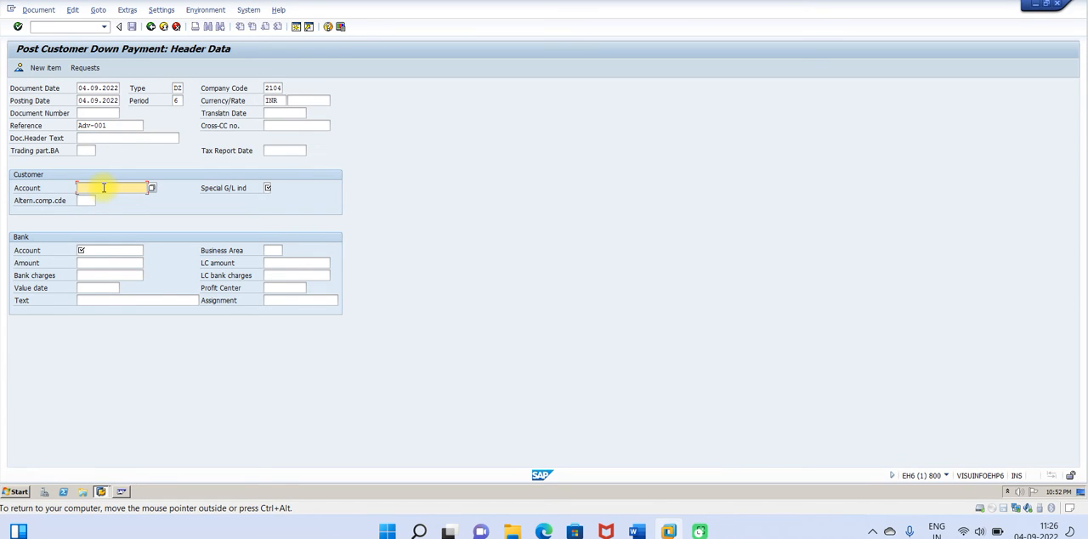
left_click(151, 188)
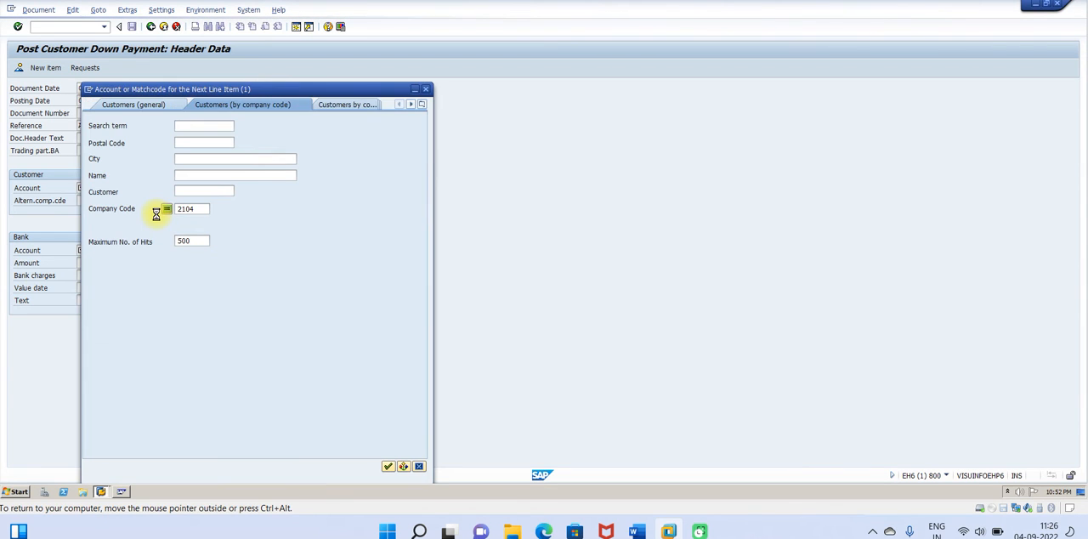
left_click(388, 466)
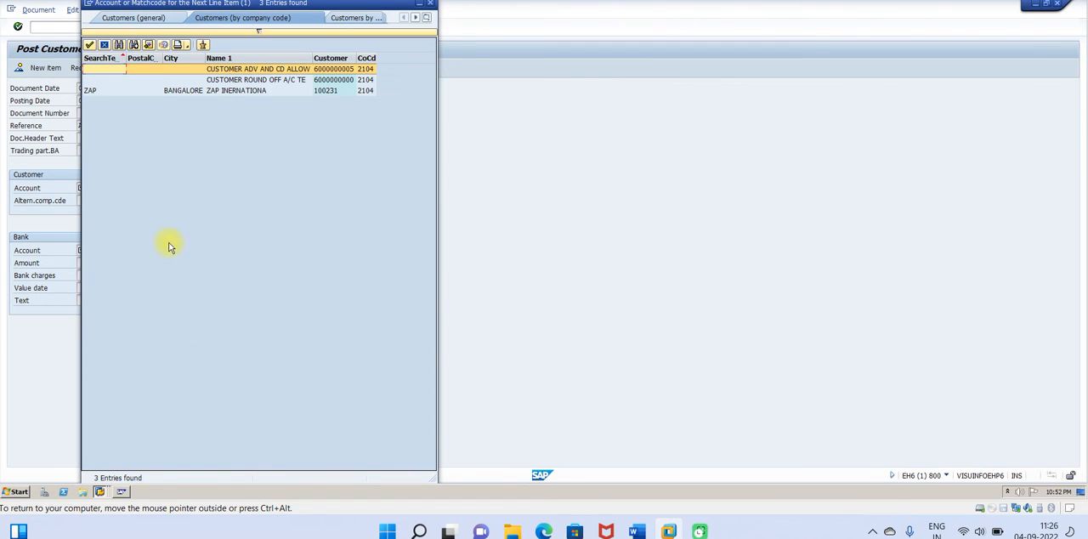
left_click(247, 71)
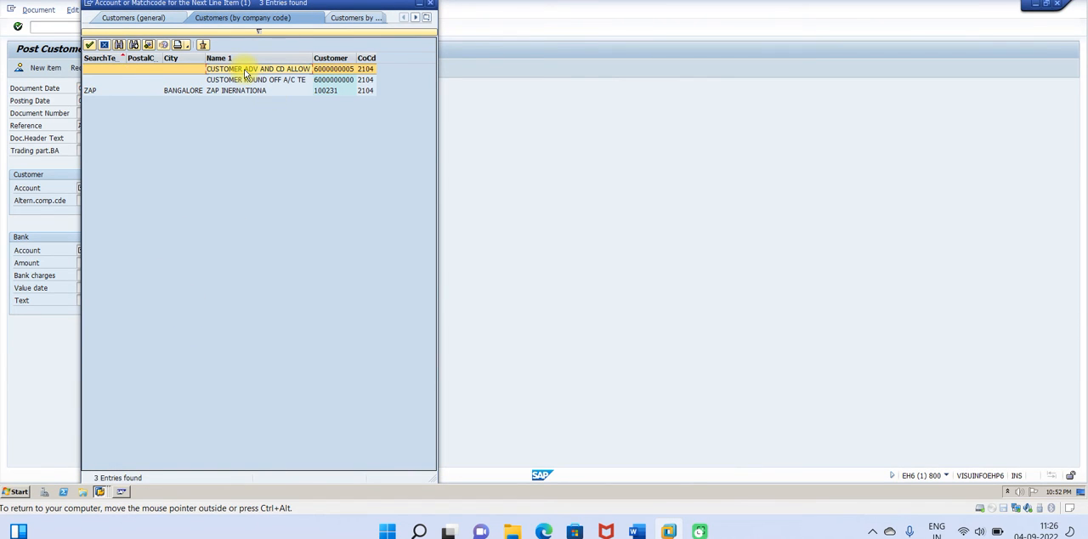
double_click(246, 74)
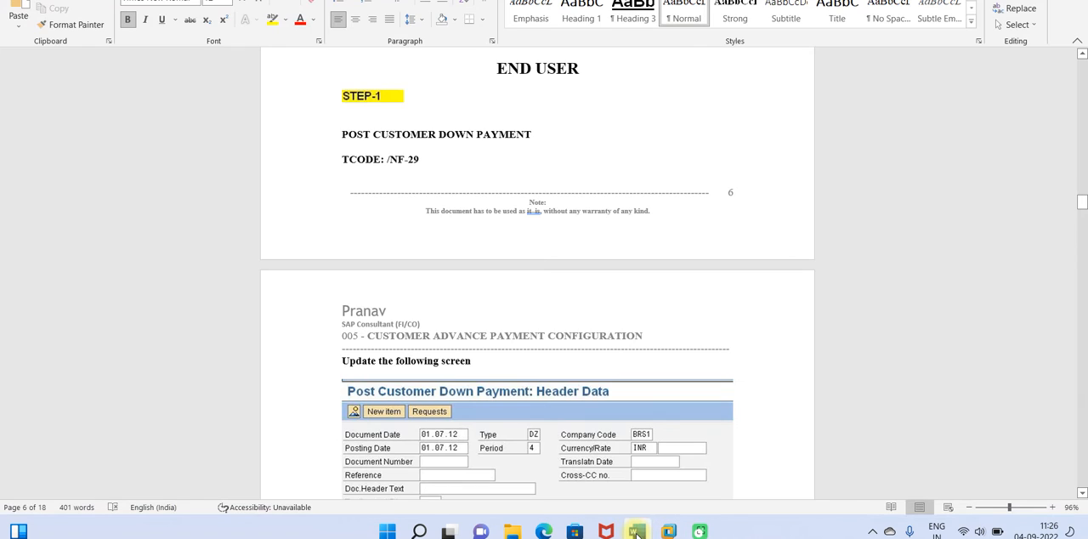
Step: Check the header data example in the Word guide, then set the special G/L indicator to A (Down payment) in SAP
left_click(636, 531)
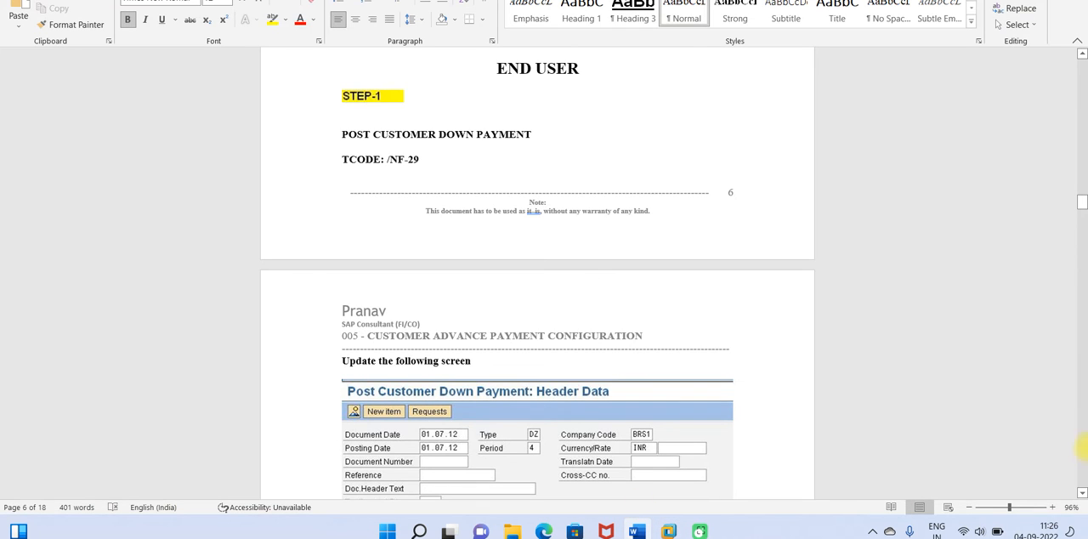
left_click(1083, 493)
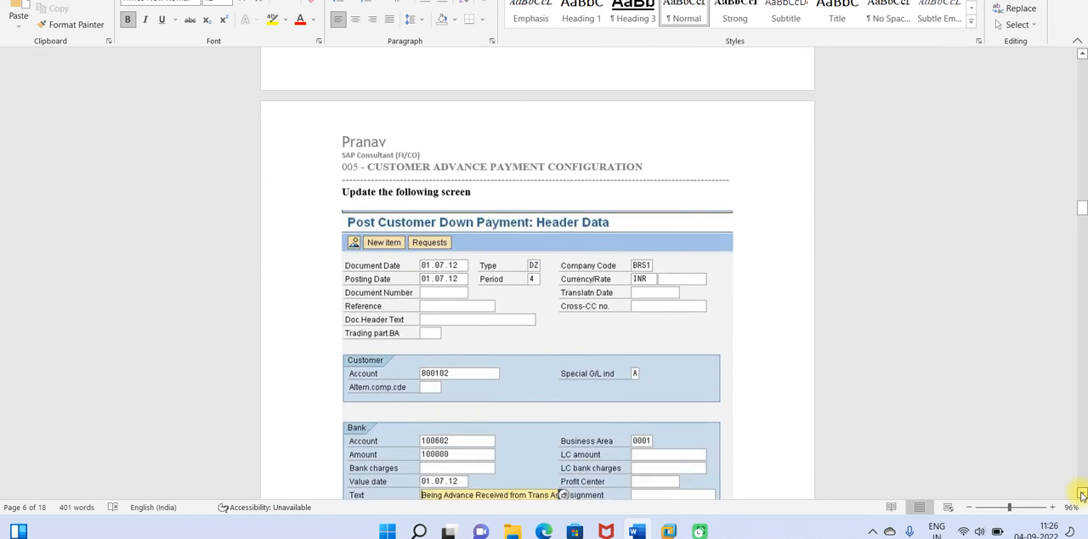
scroll(1080, 494, "down", 3)
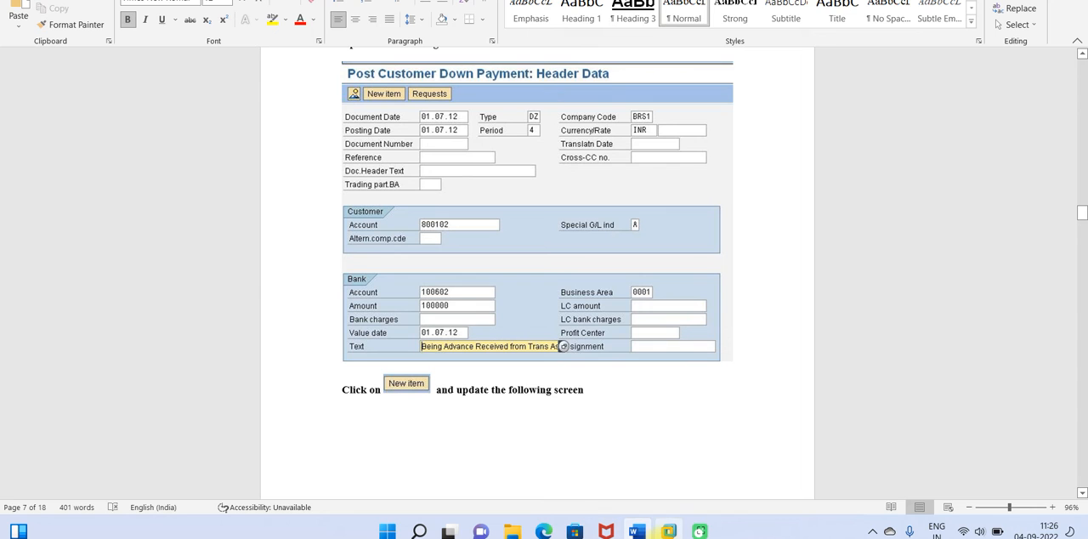
left_click(699, 453)
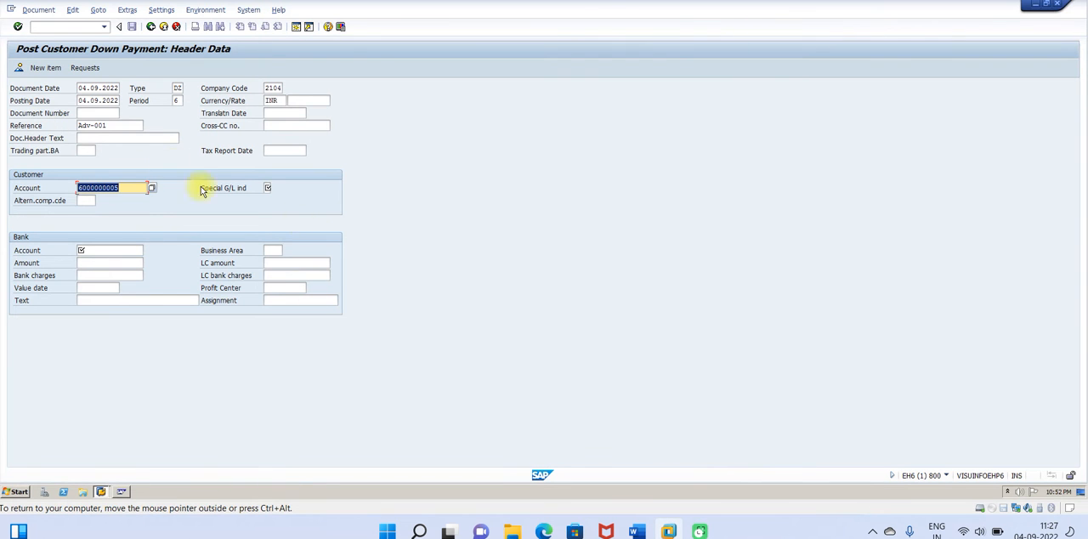
left_click(267, 187)
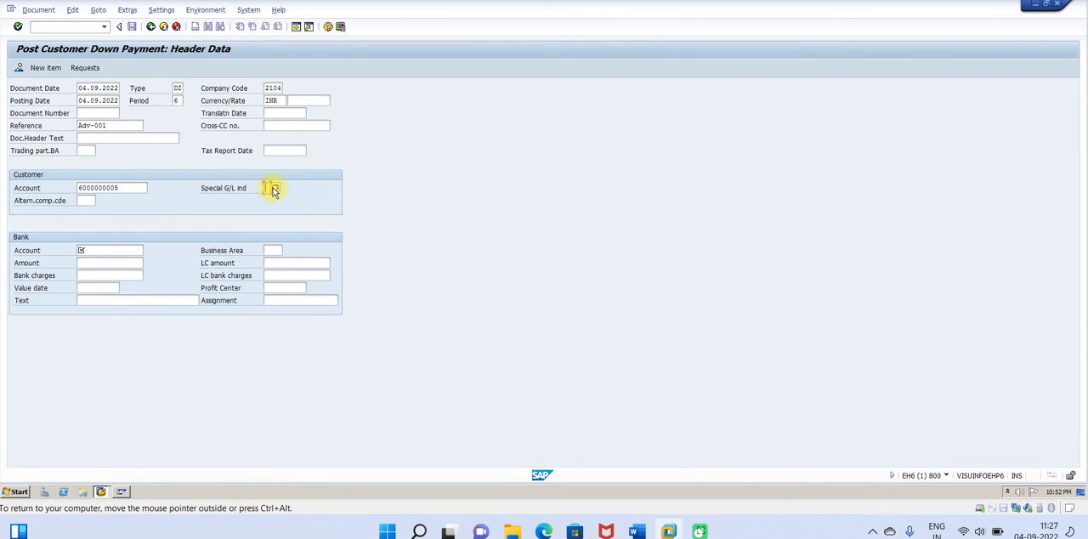
left_click(269, 188)
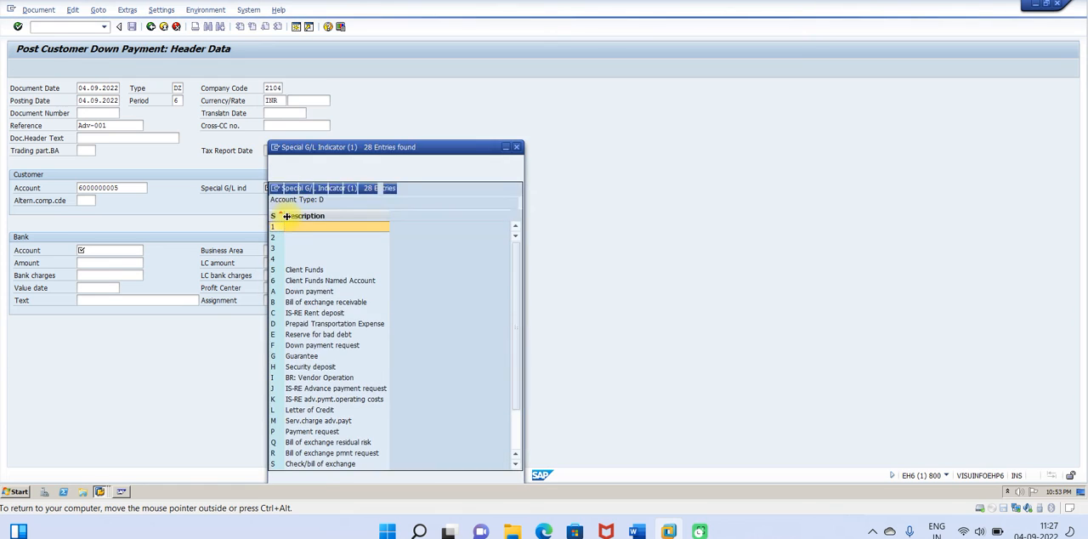
double_click(295, 291)
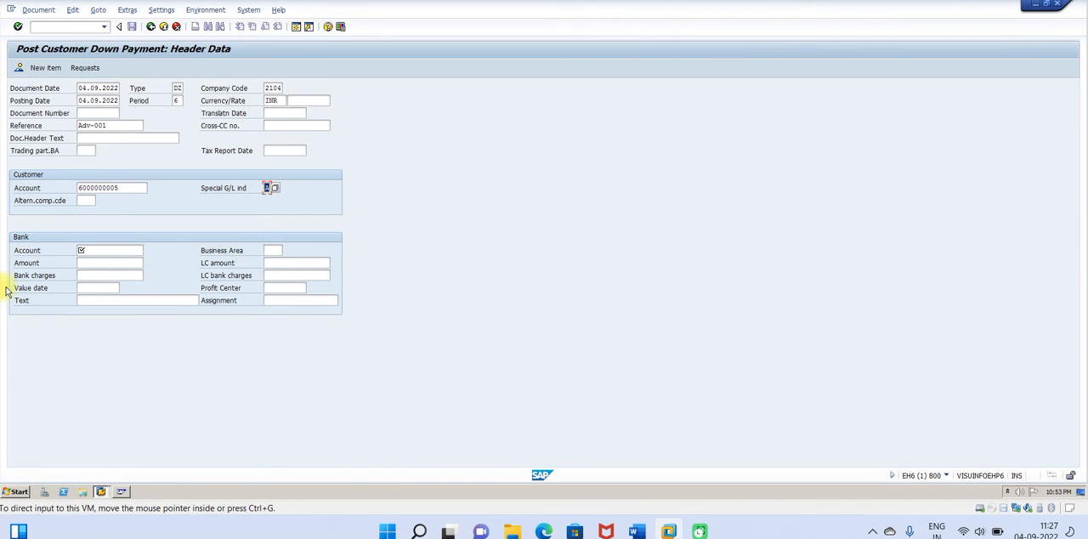
Step: Look up the company code's G/L accounts and choose 200101 Bank A/c as the bank account
left_click(94, 253)
left_click(148, 252)
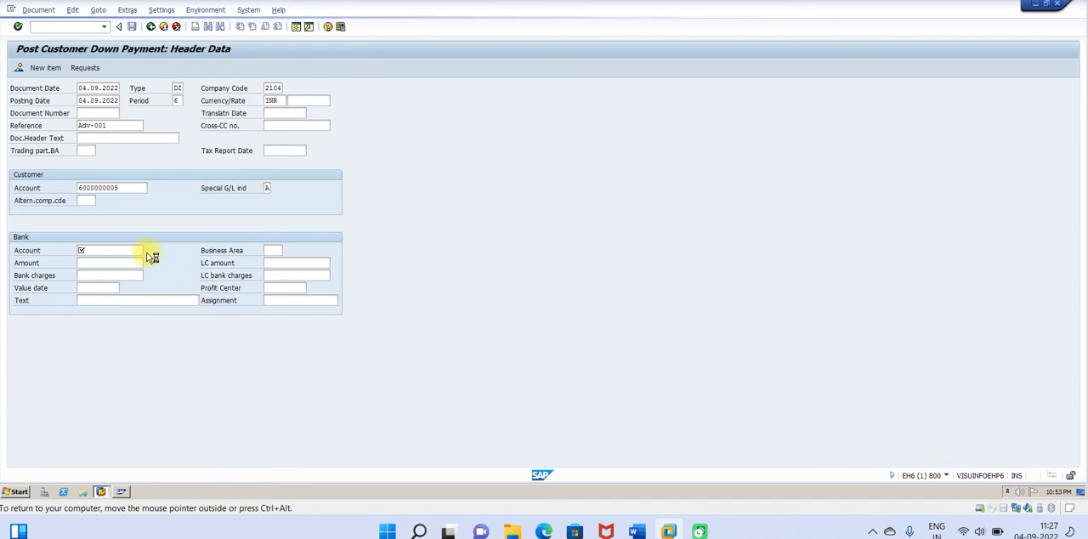
left_click(306, 184)
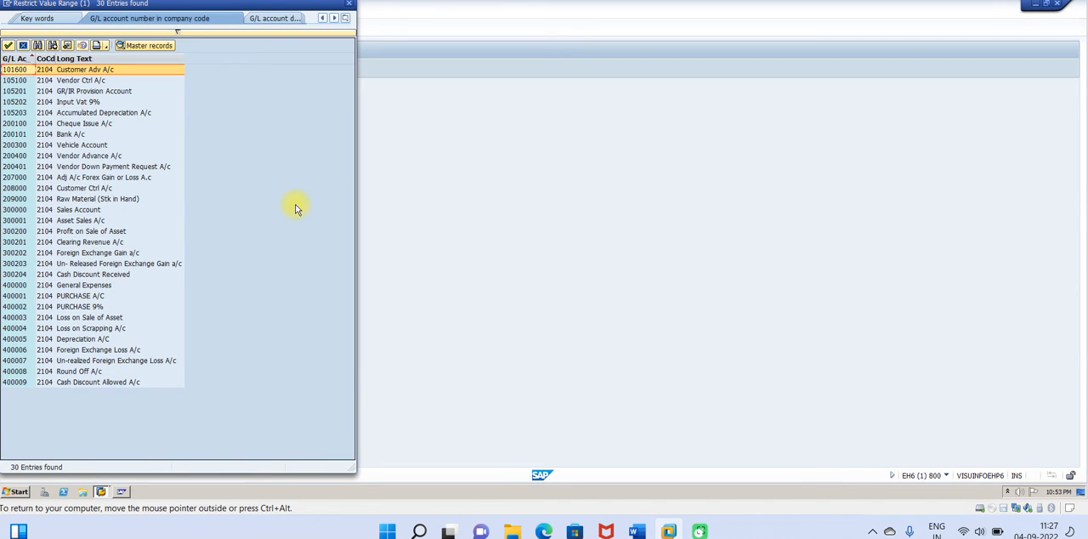
double_click(79, 136)
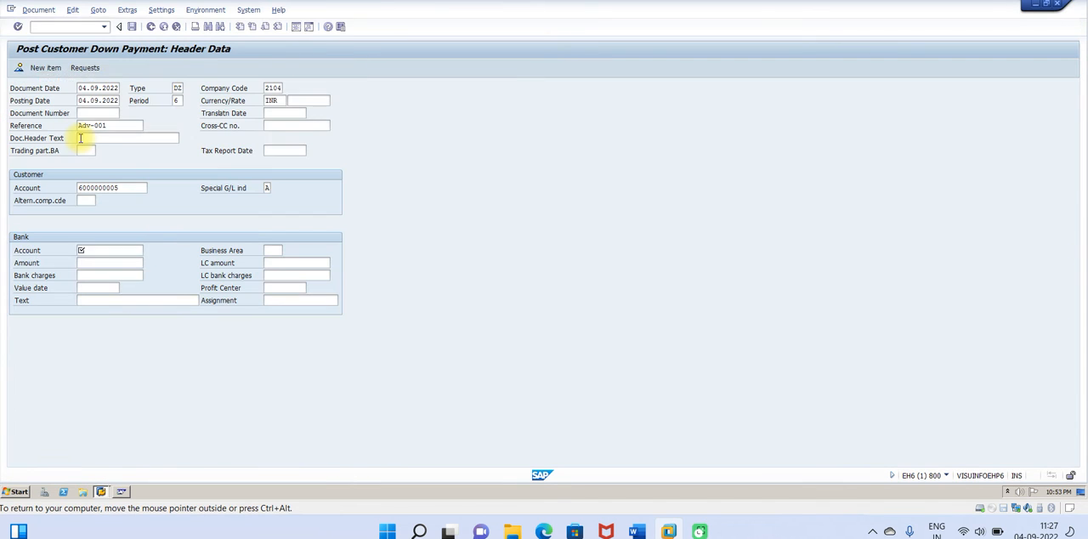
Step: Set the bank amount to 100000 and the text to "Being Advance Amount Received", and try to post the document
left_click(98, 264)
type("10000")
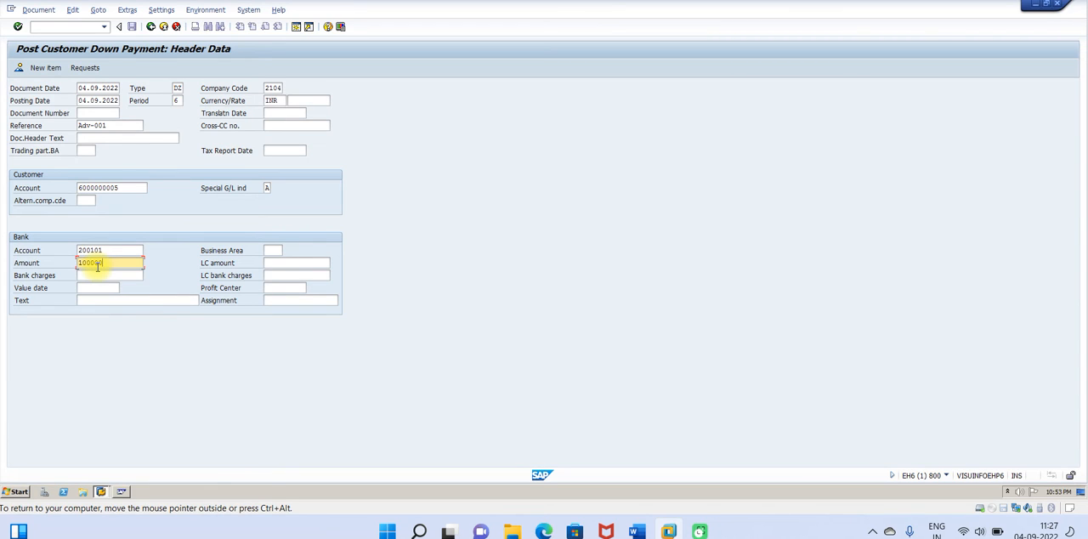
type("0")
left_click(97, 304)
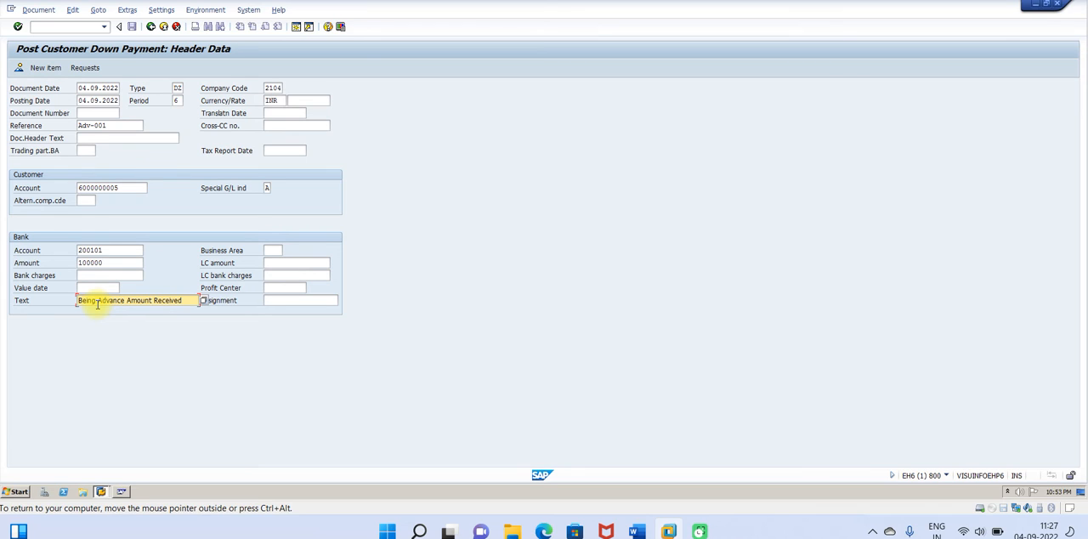
left_click(133, 27)
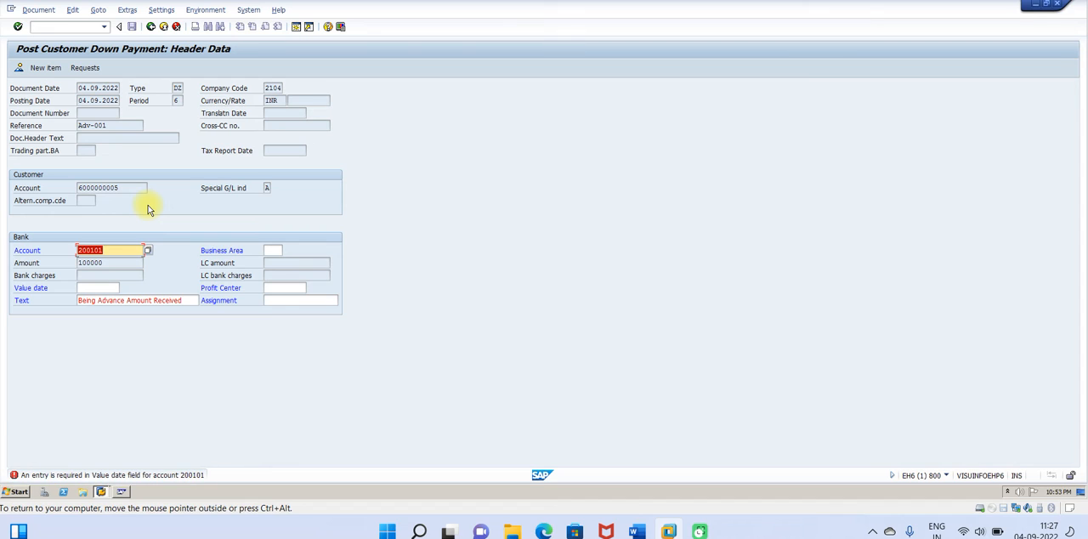
Step: Set the bank item's value date to 04.09.2022 and continue to the customer item
left_click(96, 288)
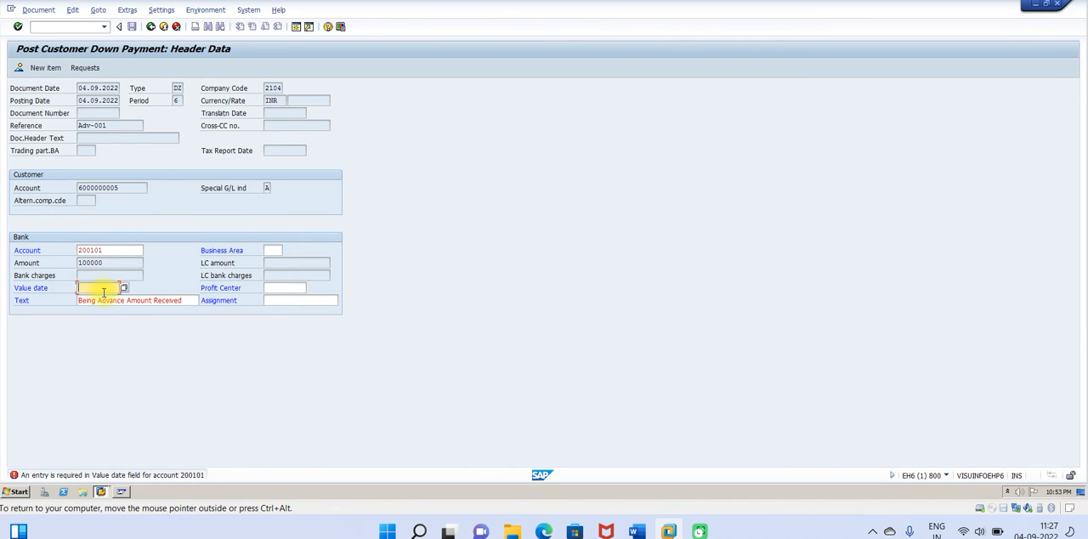
left_click(123, 289)
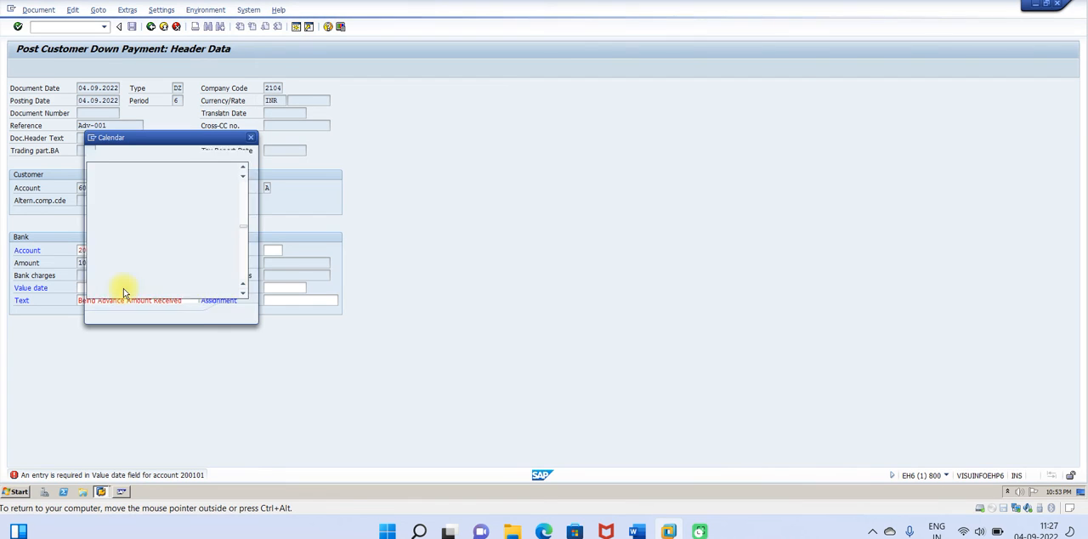
double_click(229, 232)
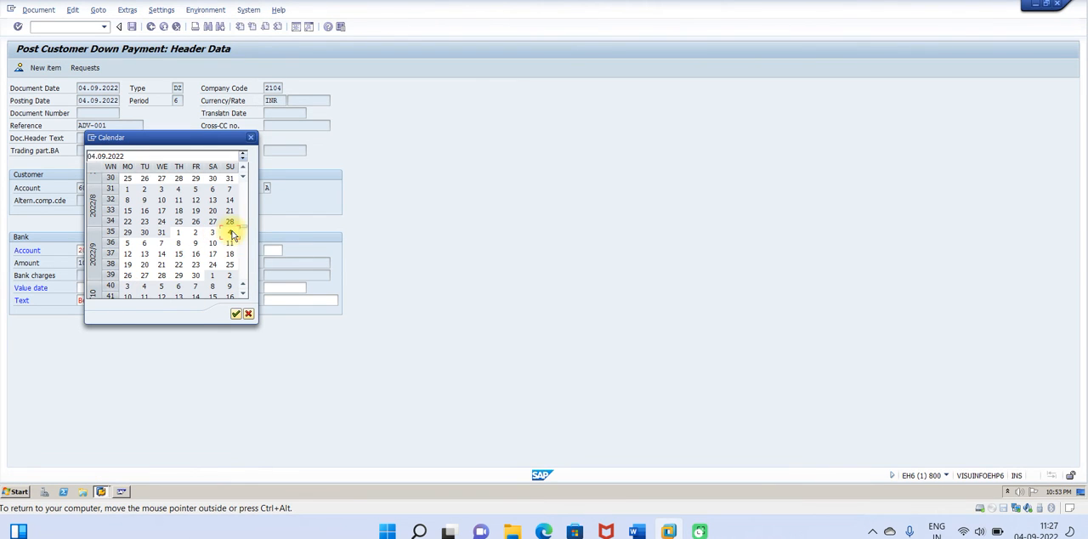
key("Return")
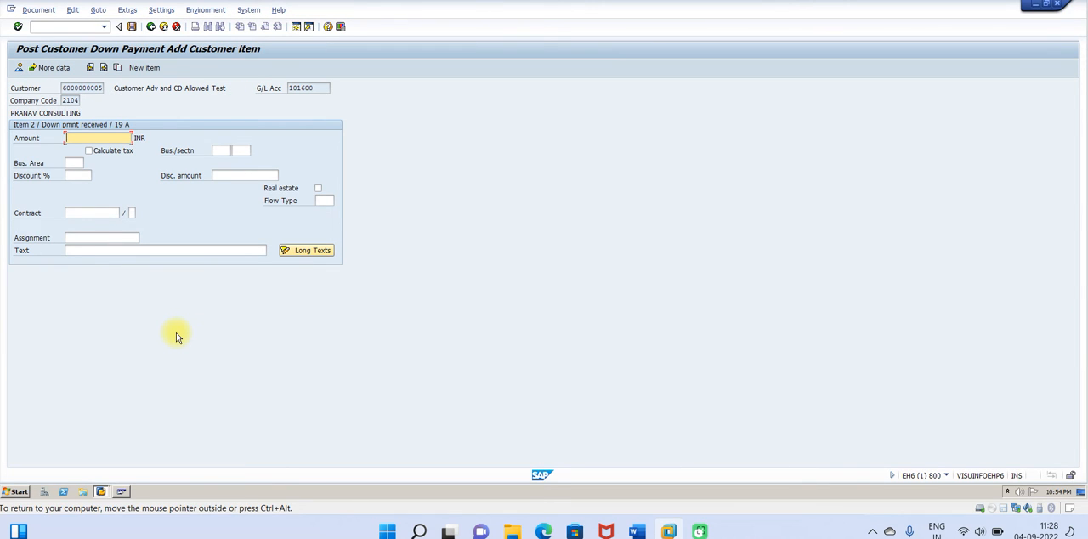
Step: Set the customer item's amount to 100000 and its text to "Being Advance Amount Received", and try to post the down payment
type("100000")
key("Return")
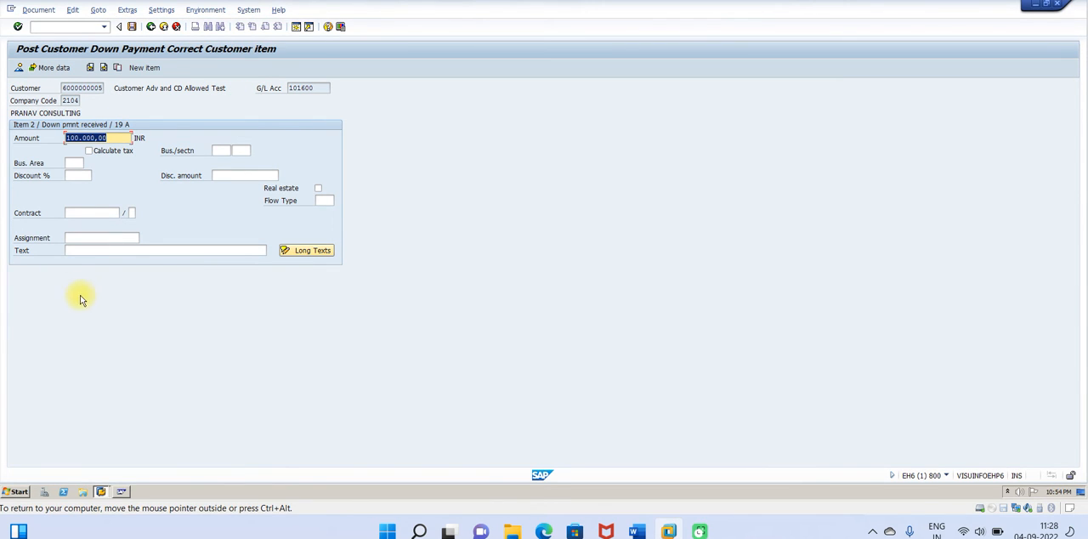
left_click(81, 249)
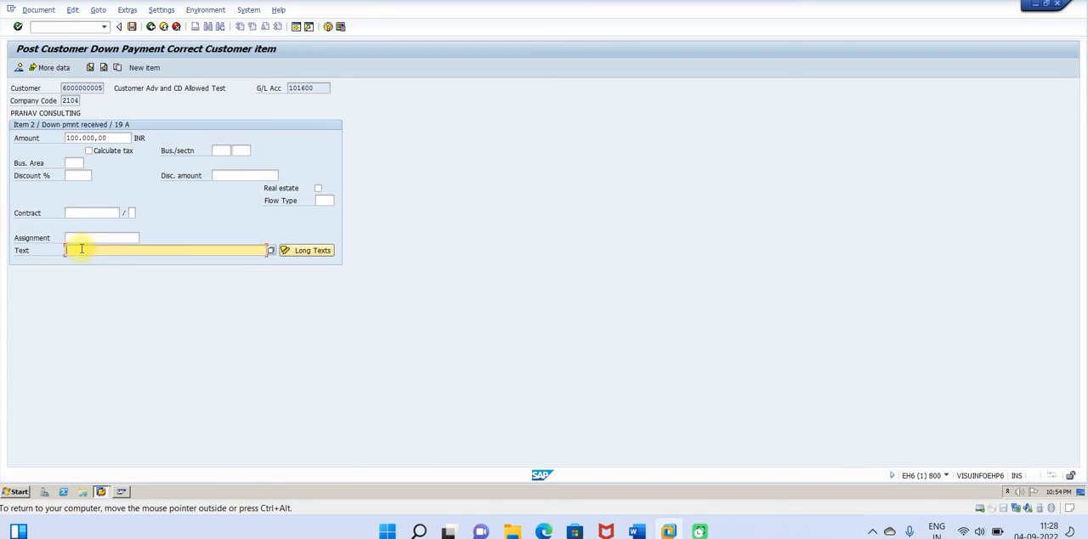
type("Being Advance Amount Received")
key("Return")
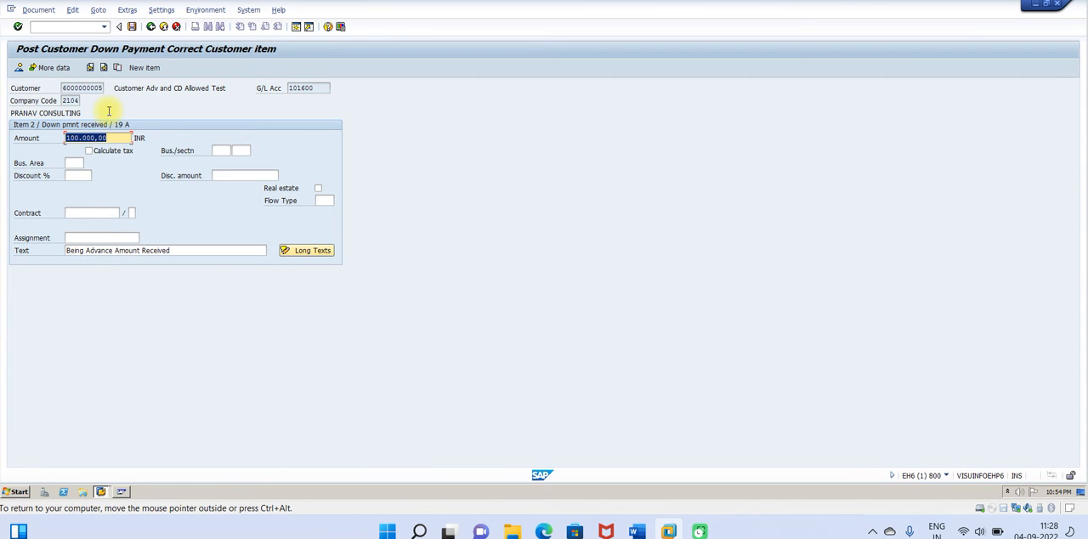
left_click(132, 26)
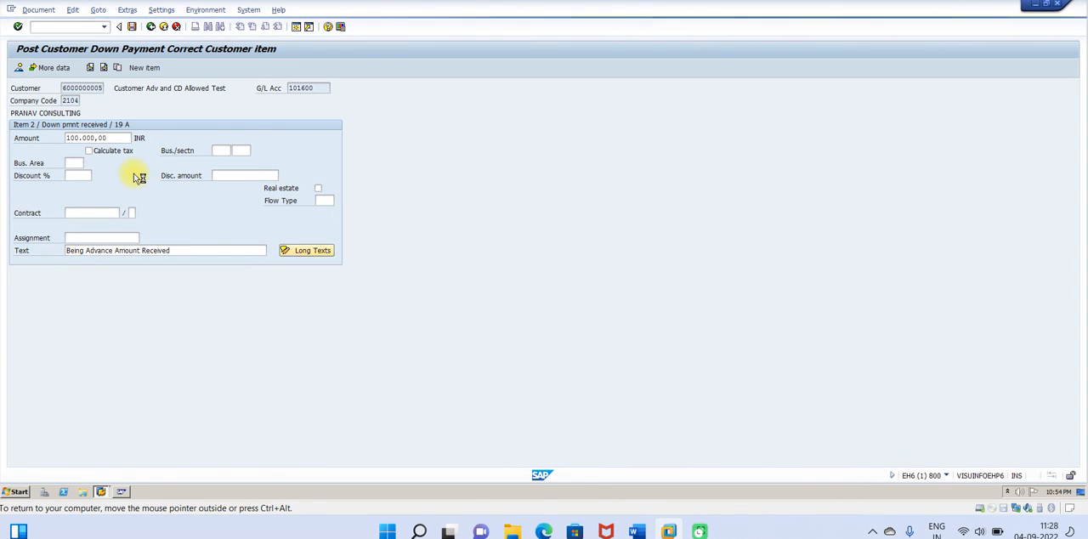
Step: Consult the Word guide from posting the down payment to checking customer line items, and return to SAP to post the down payment
left_click(636, 531)
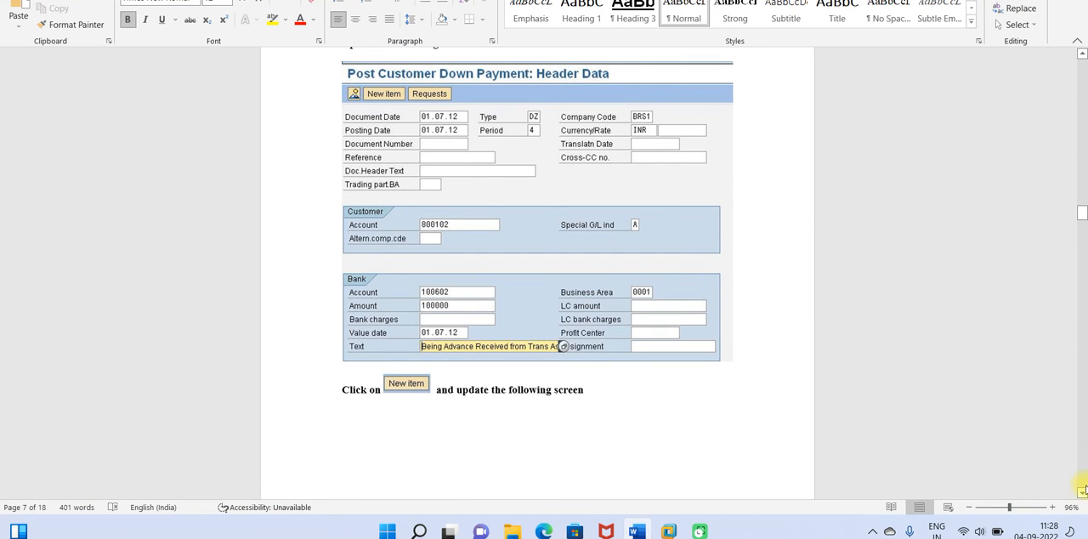
scroll(1081, 495, "down", 6)
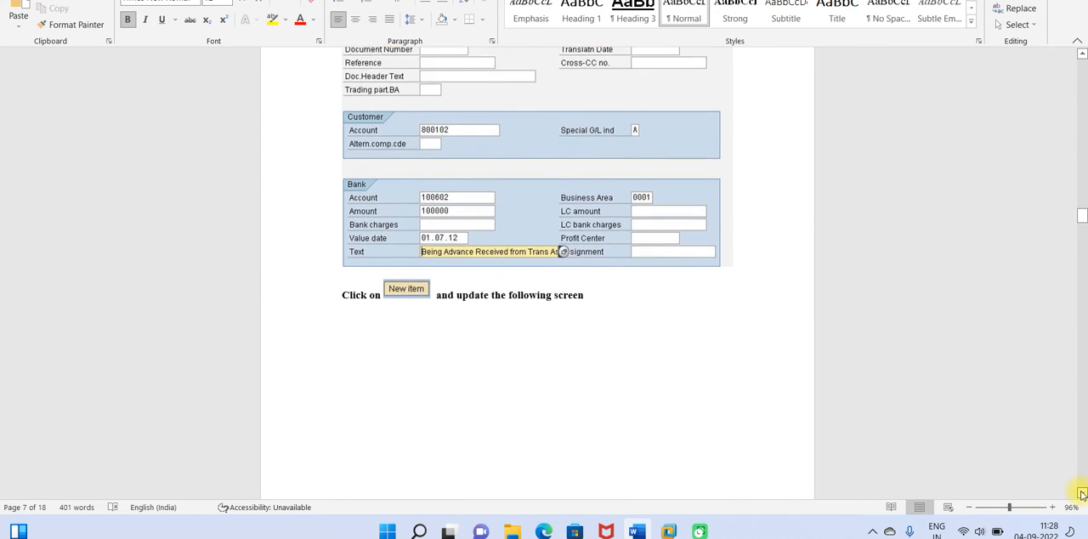
scroll(1081, 495, "down", 8)
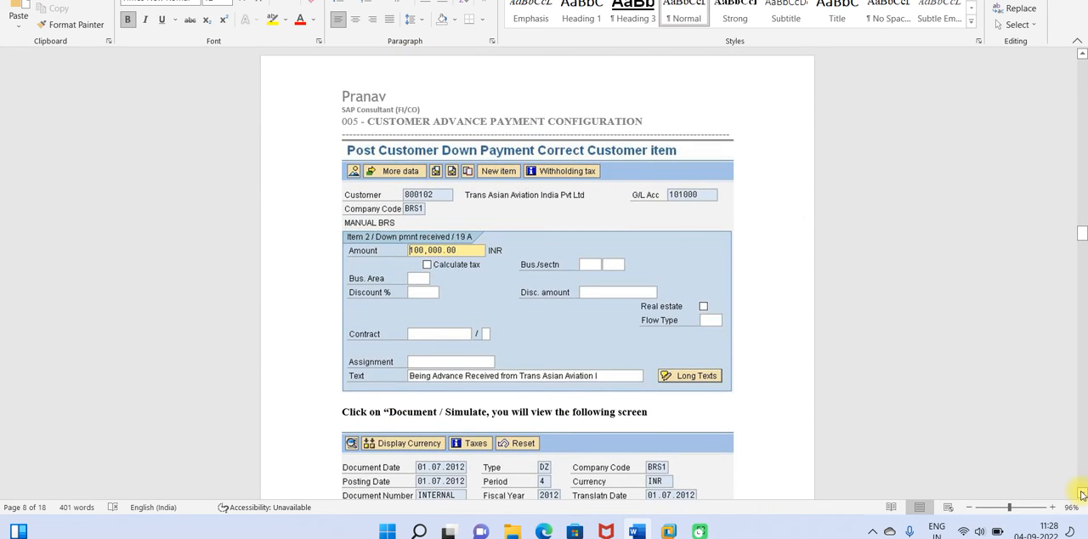
scroll(1081, 495, "down", 6)
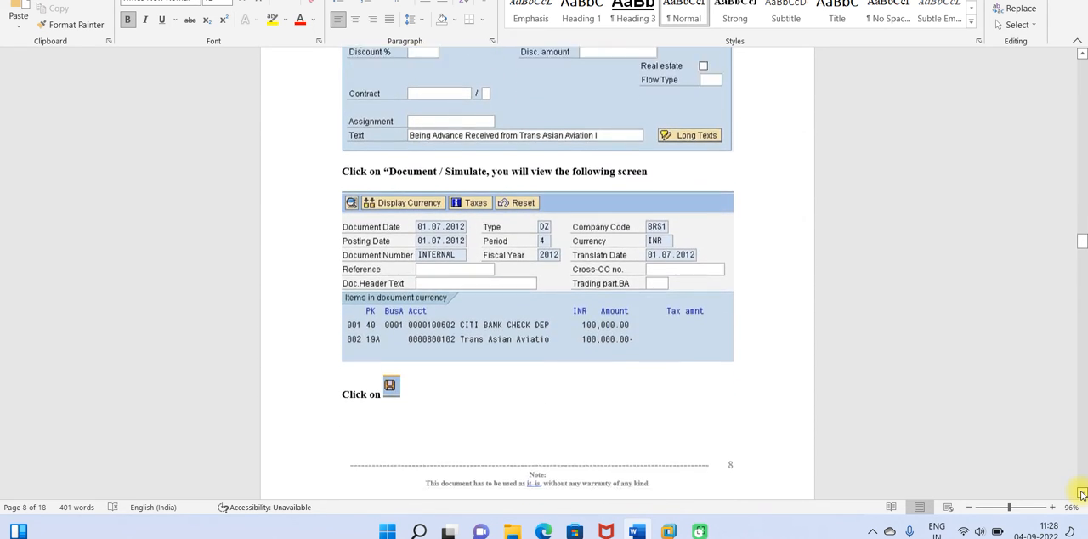
scroll(1081, 494, "down", 8)
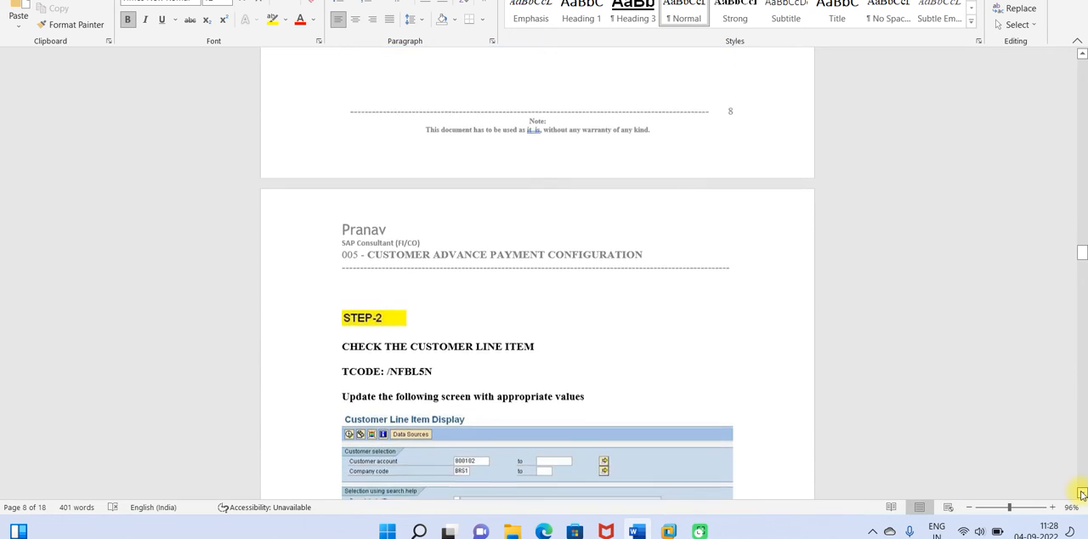
scroll(1081, 495, "down", 4)
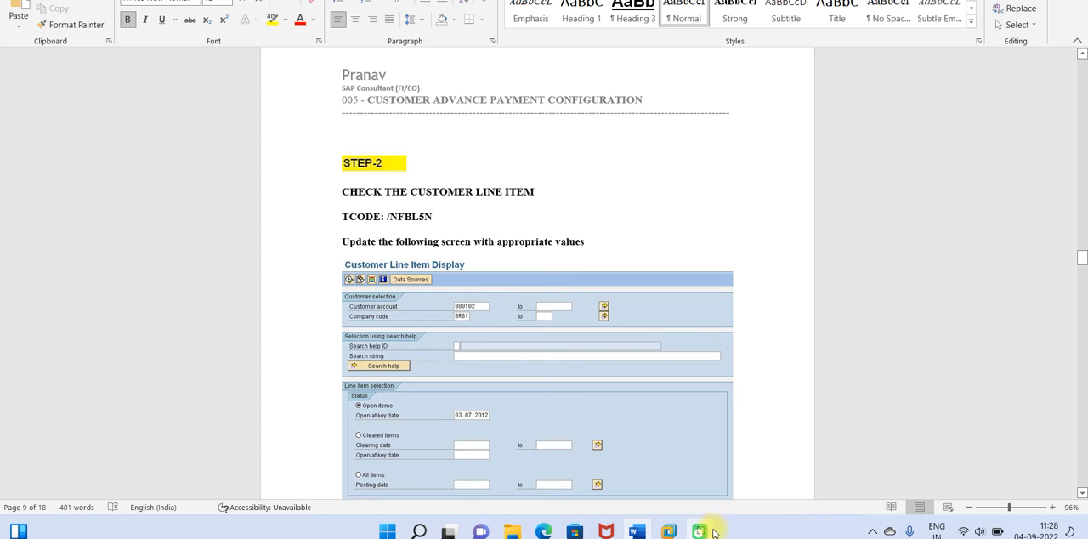
mouse_move(669, 531)
left_click(699, 459)
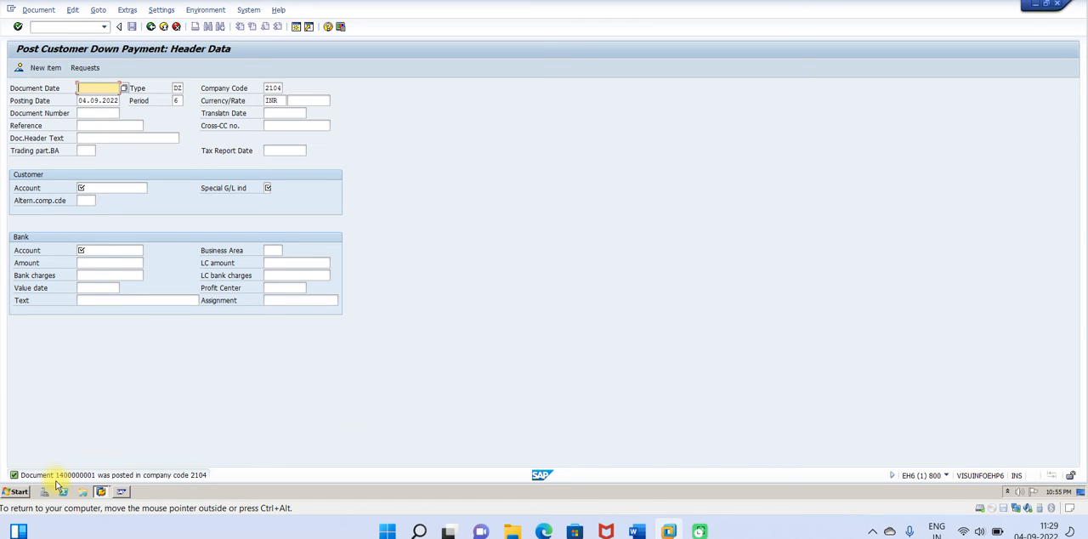
Step: Open transaction FBL5N and display the test customer's open items for company code 2104, including special G/L transactions
left_click(66, 28)
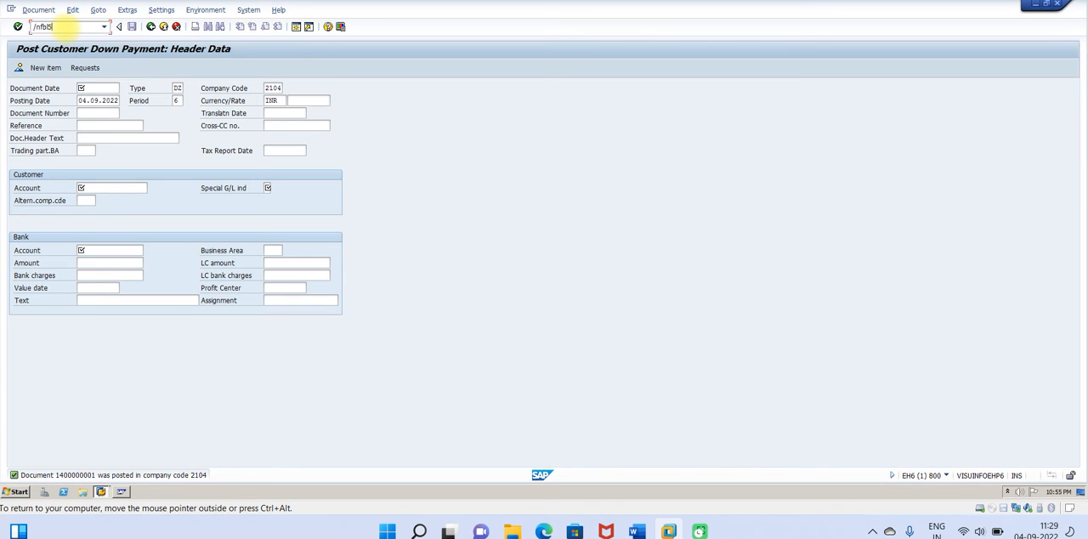
key("Return")
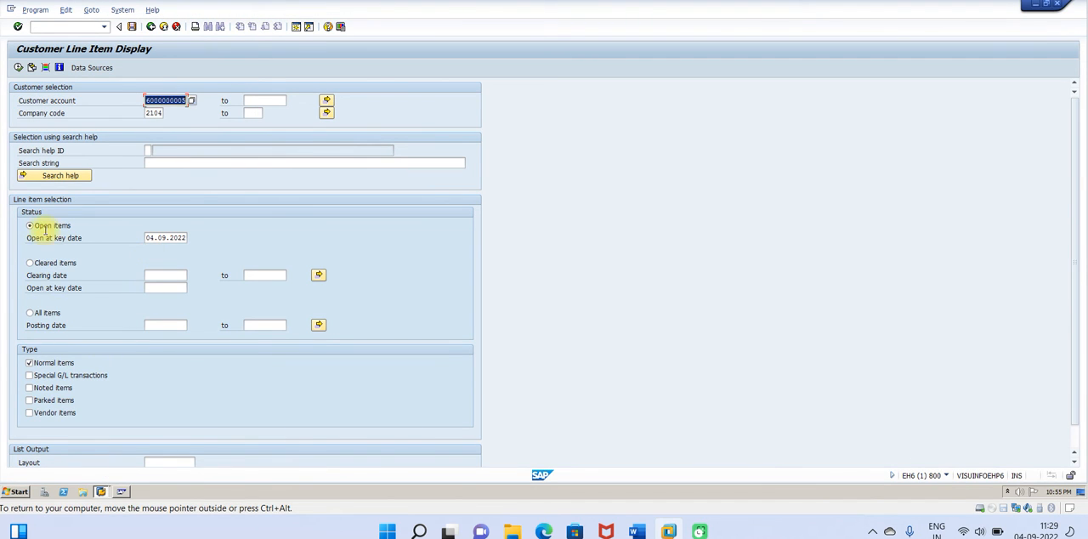
left_click(19, 68)
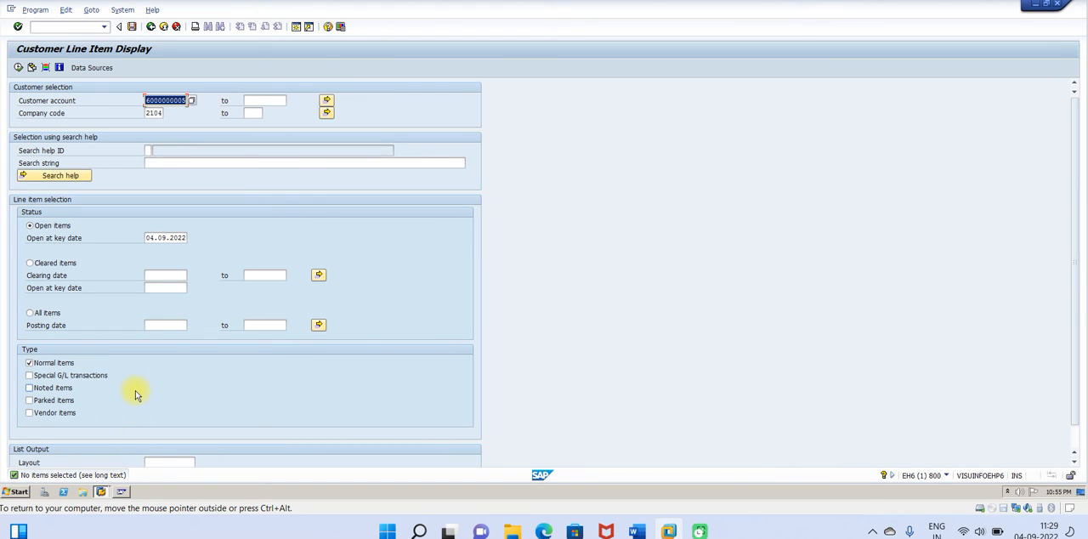
left_click(29, 376)
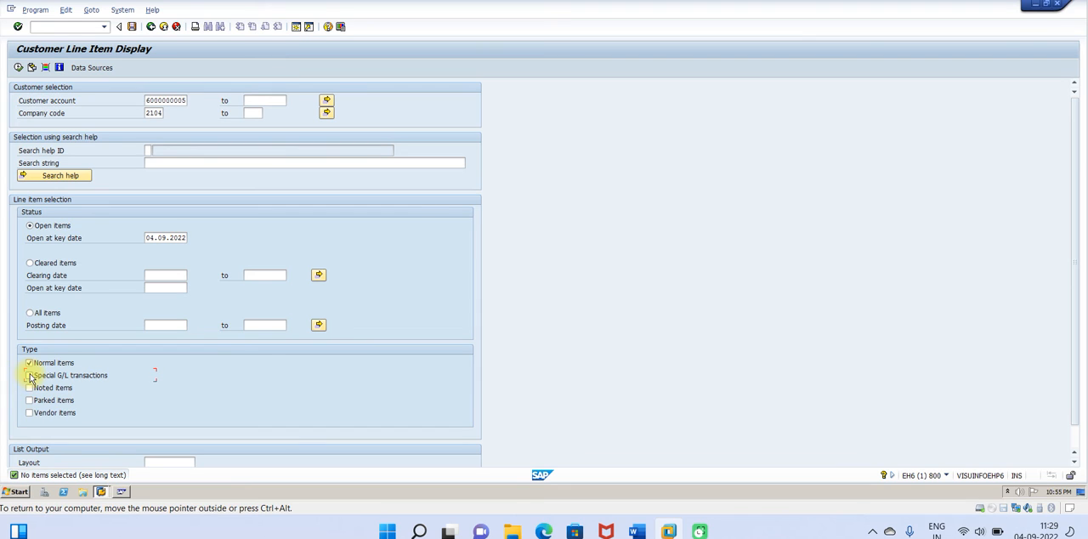
left_click(18, 67)
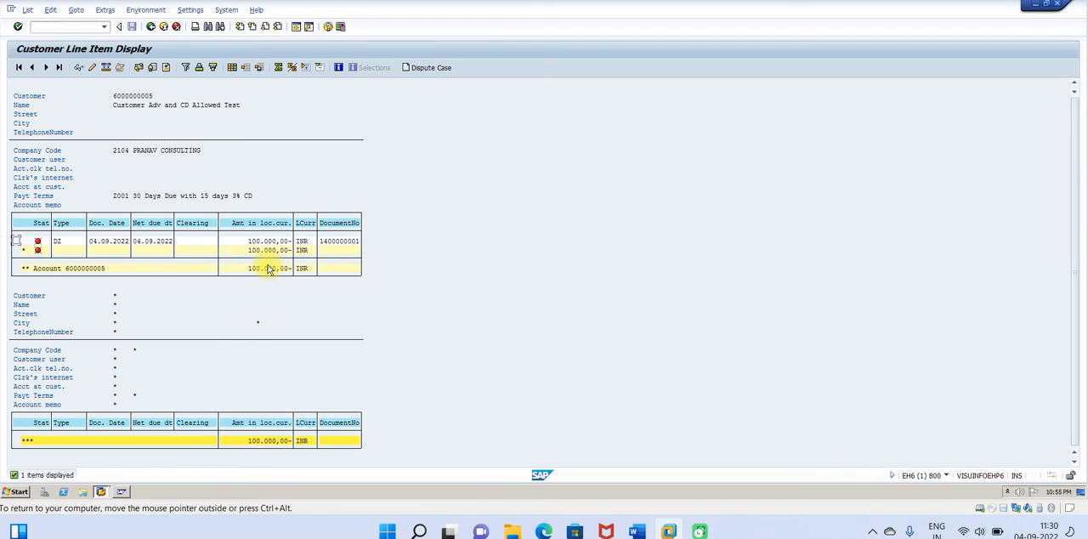
Step: Switch to the Word guide, read on to STEP-3 about entering the customer invoice, and return to the SAP session
left_click(636, 532)
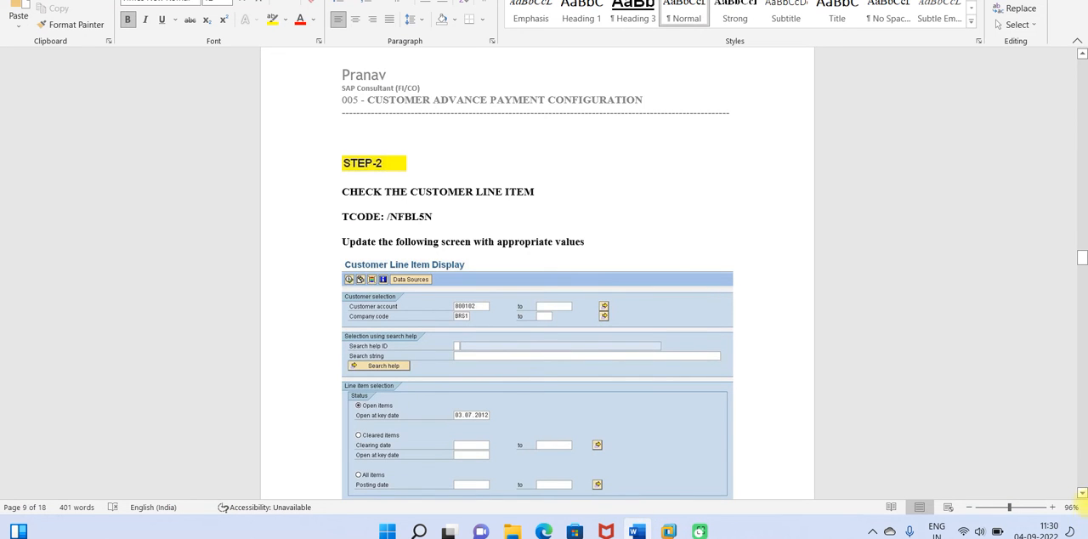
scroll(1082, 495, "down", 5)
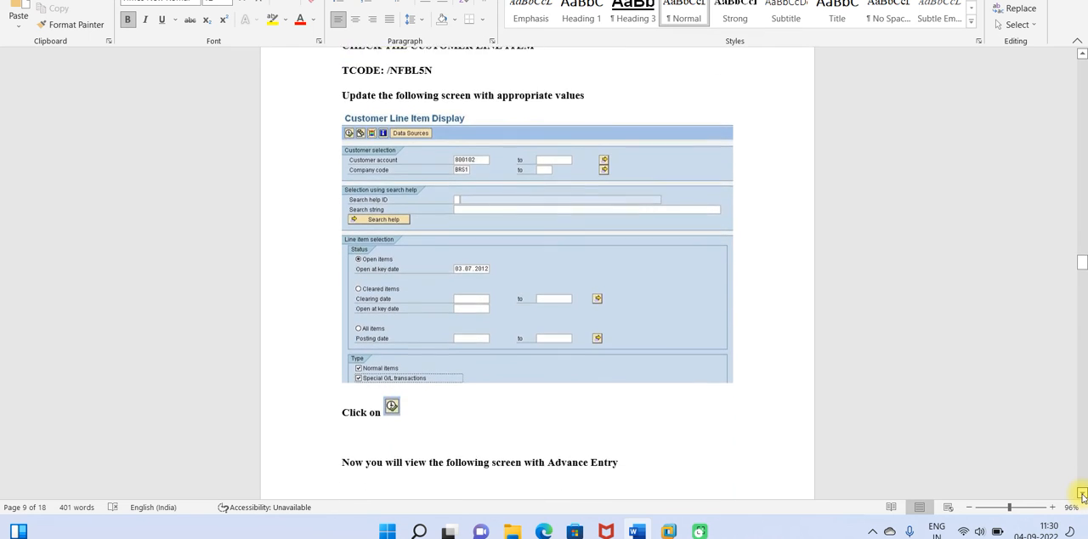
scroll(1082, 496, "down", 8)
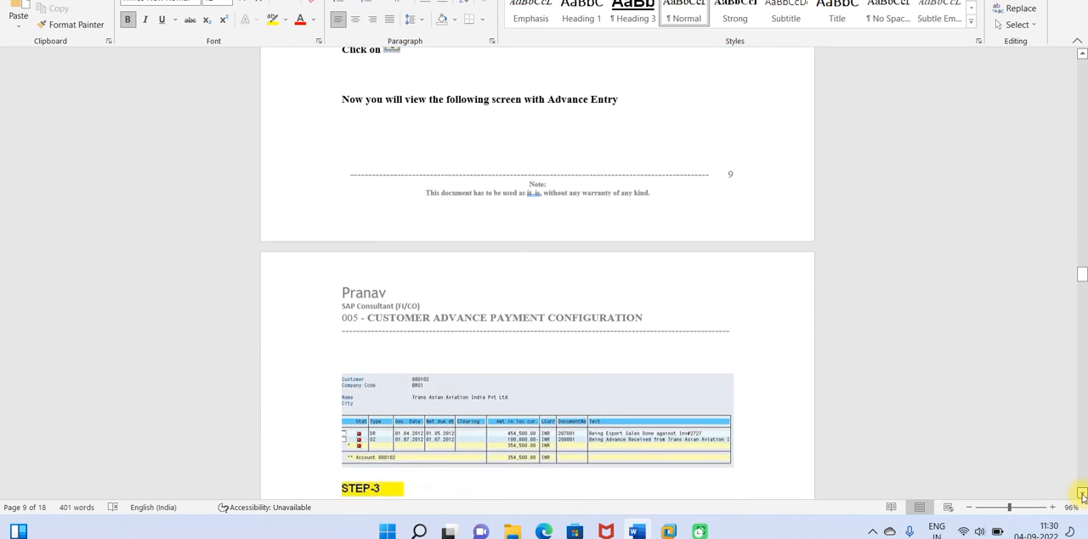
scroll(1083, 496, "down", 8)
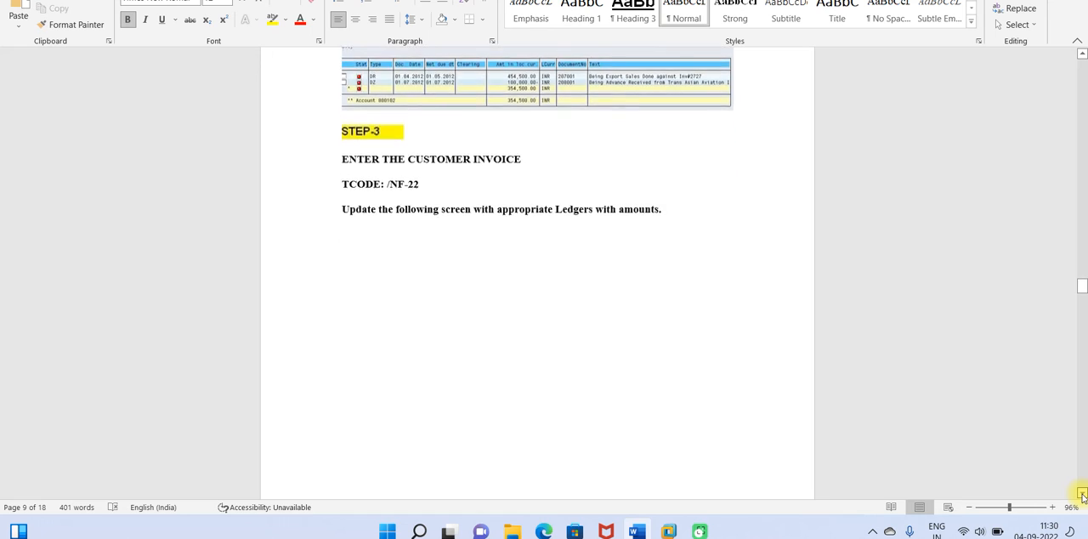
scroll(1082, 495, "down", 1)
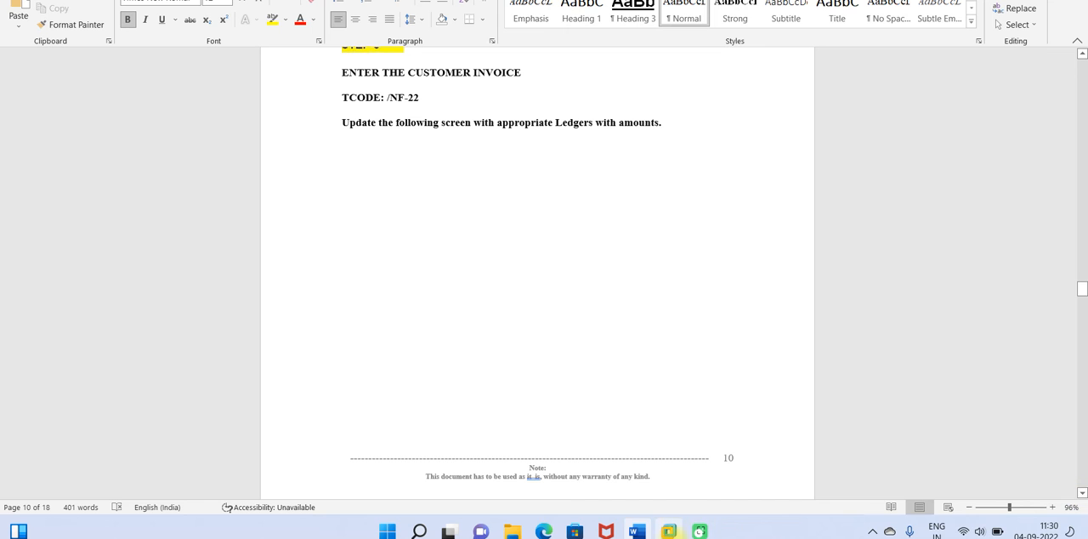
mouse_move(677, 535)
left_click(704, 466)
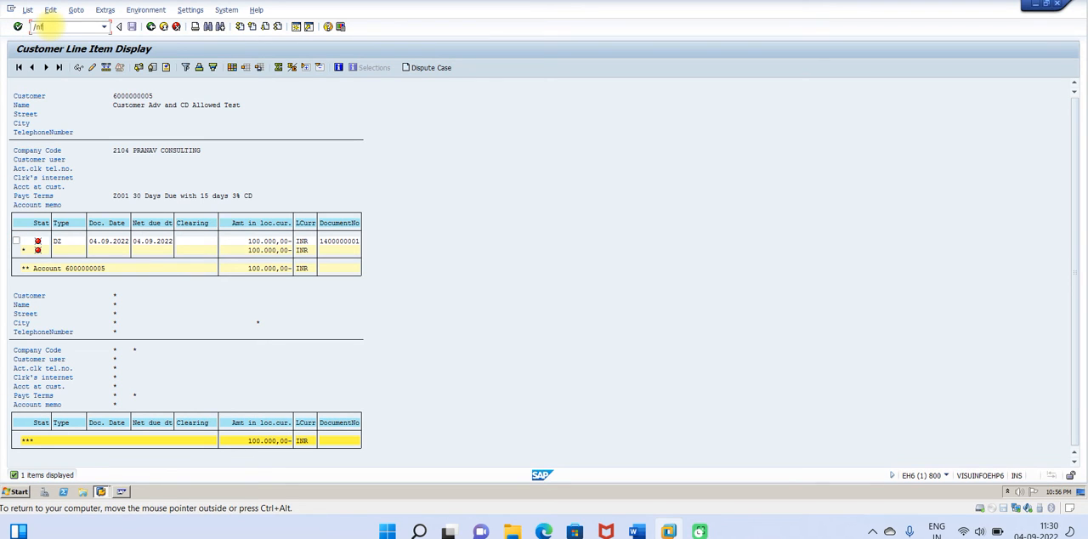
Step: Start a customer invoice with transaction F-22, with document date 04.09.2022 and reference Adv-001
key("Return")
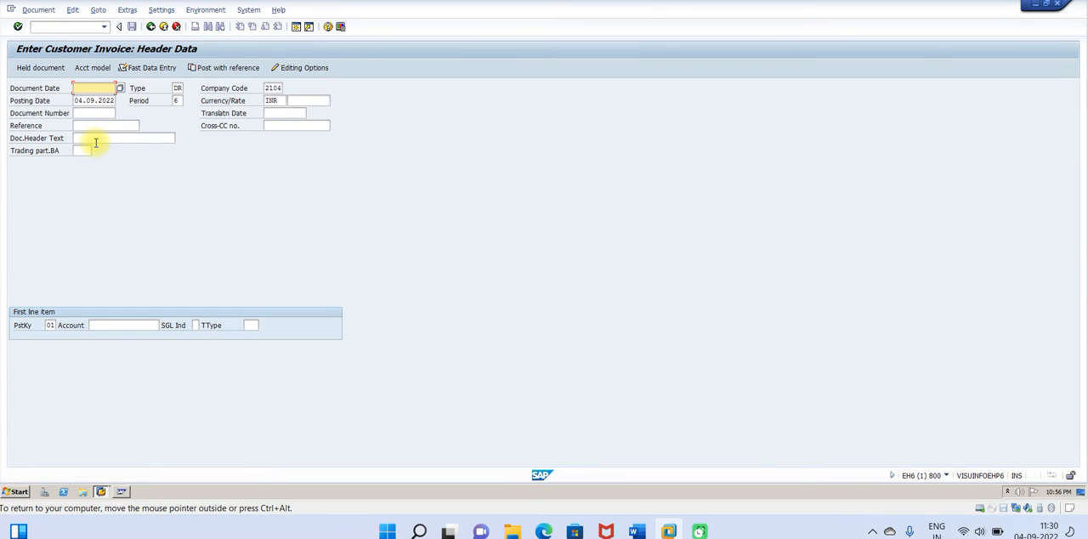
key("BackSpace")
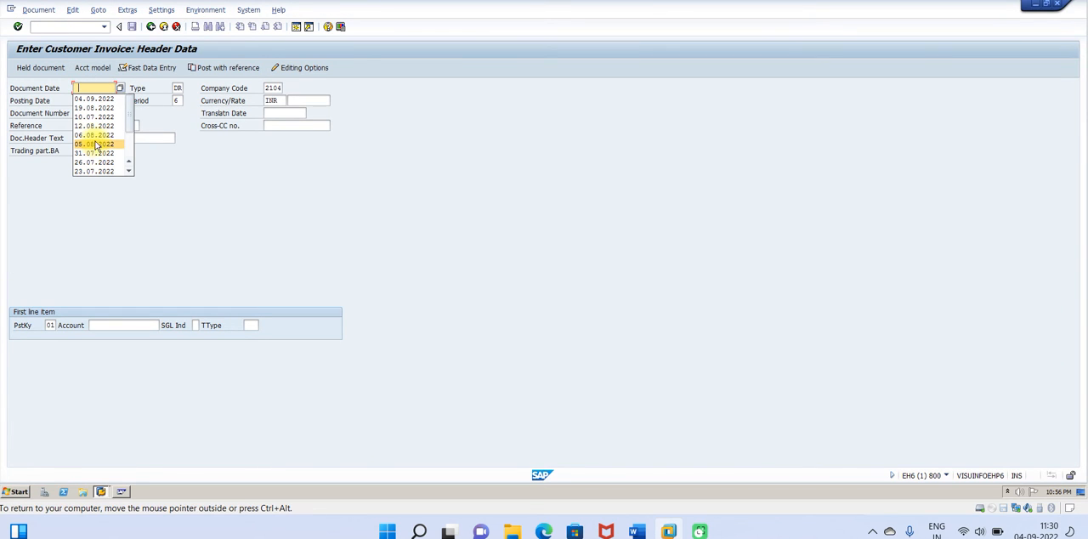
left_click(90, 100)
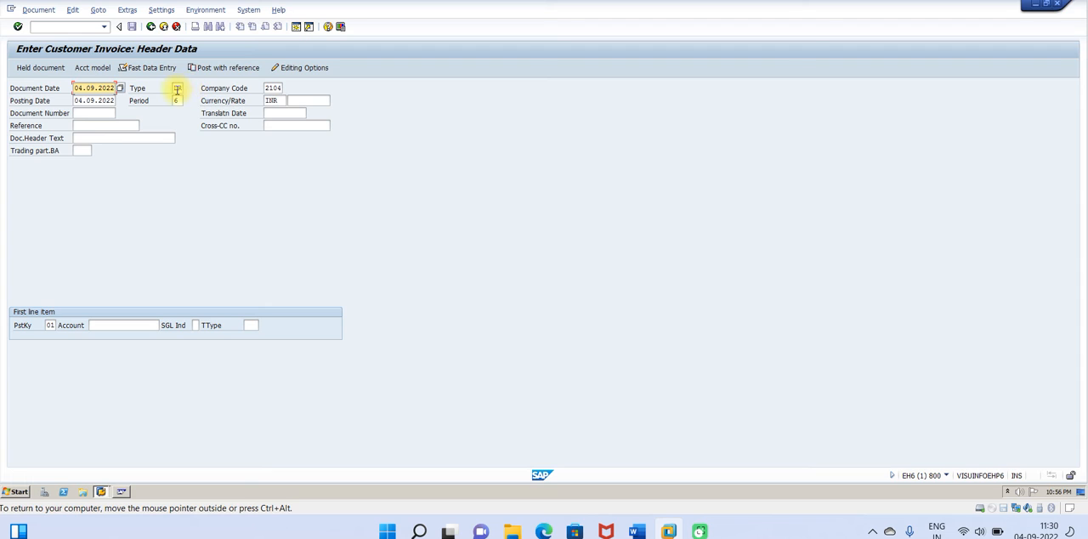
left_click(86, 125)
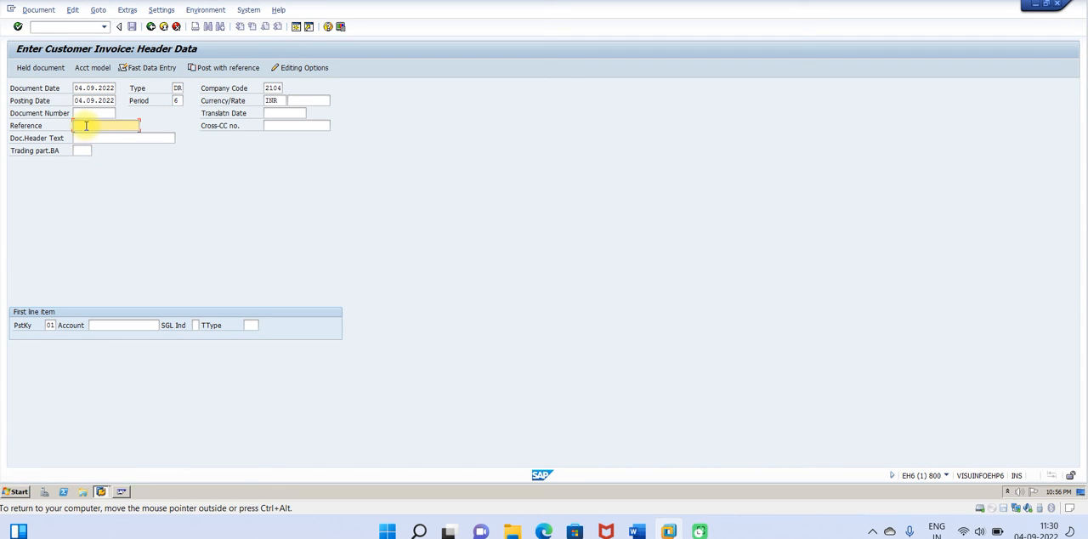
type("A")
left_click(90, 137)
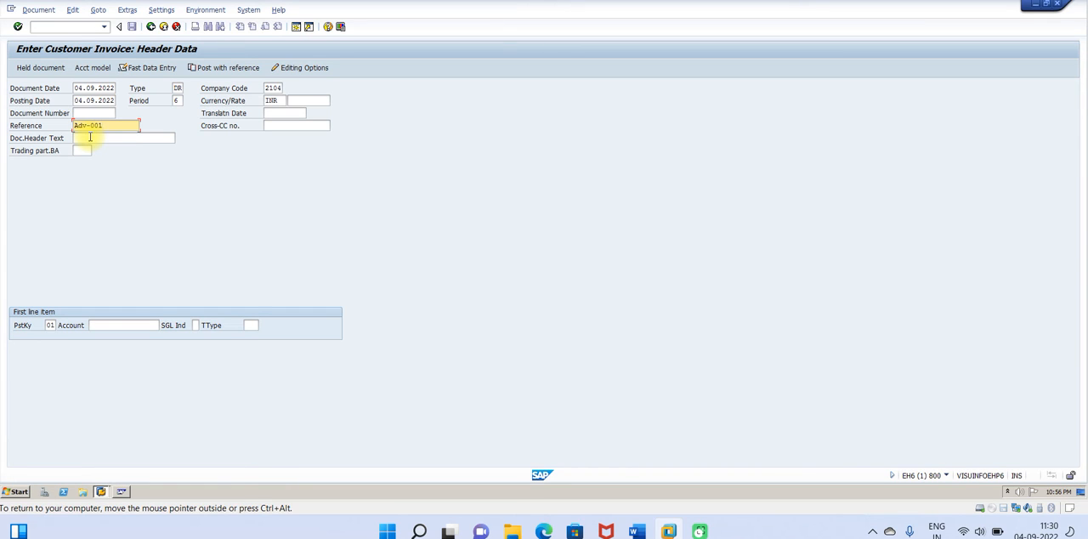
Step: Look up the Customer Adv and CD Allowed Test account for the first line item and set its amount to 200000
left_click(95, 324)
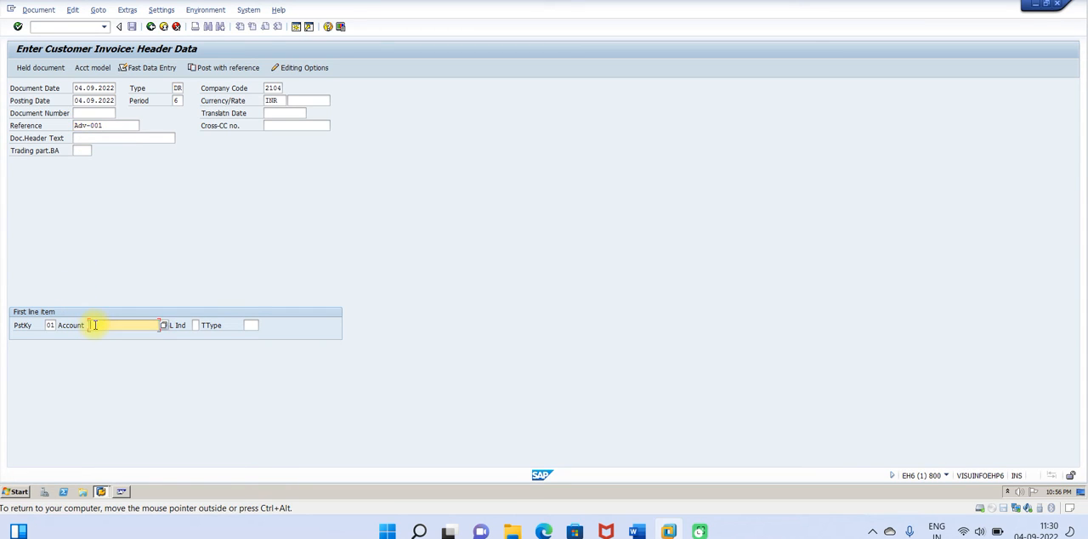
left_click(164, 326)
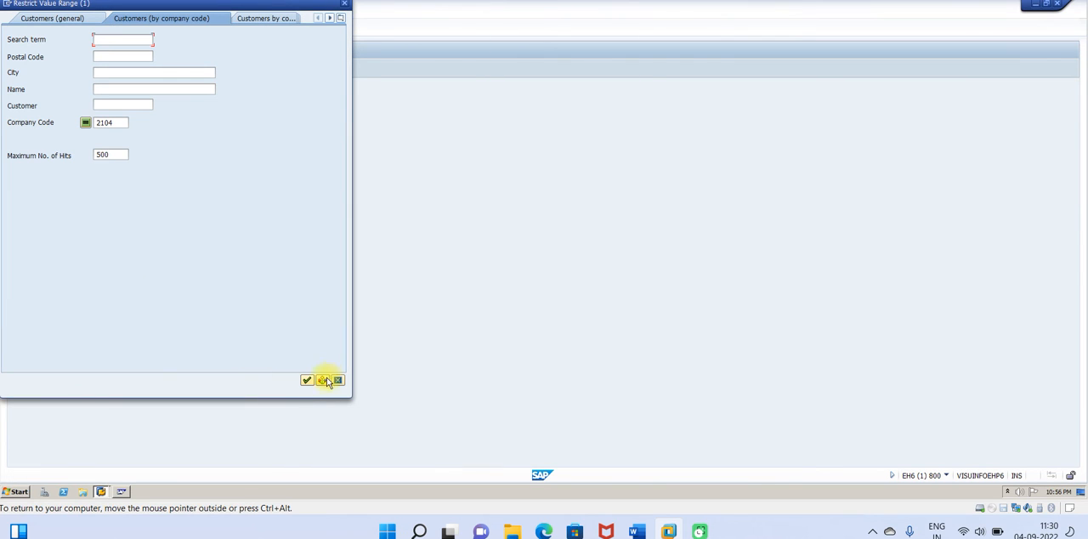
left_click(306, 380)
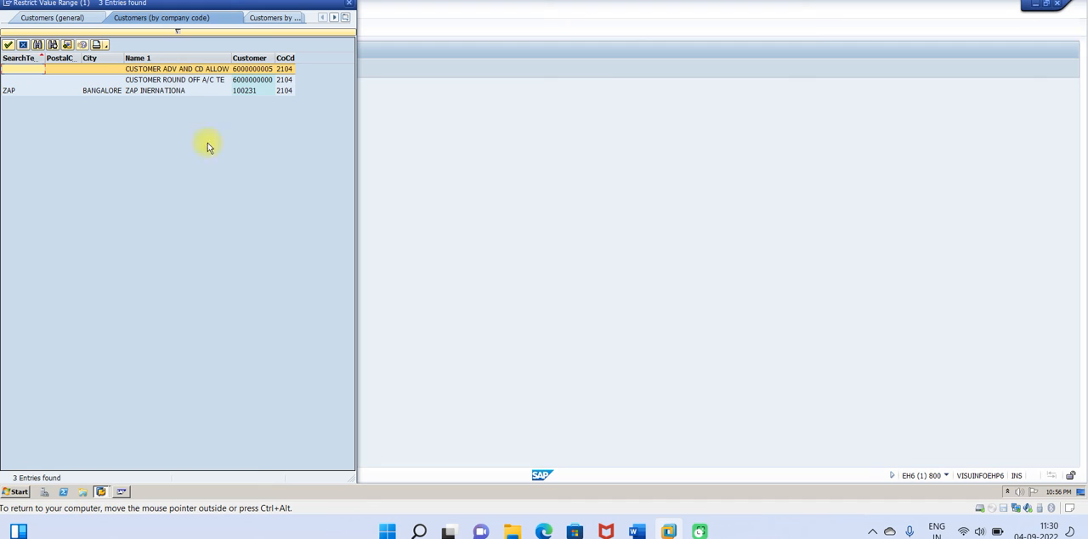
double_click(190, 69)
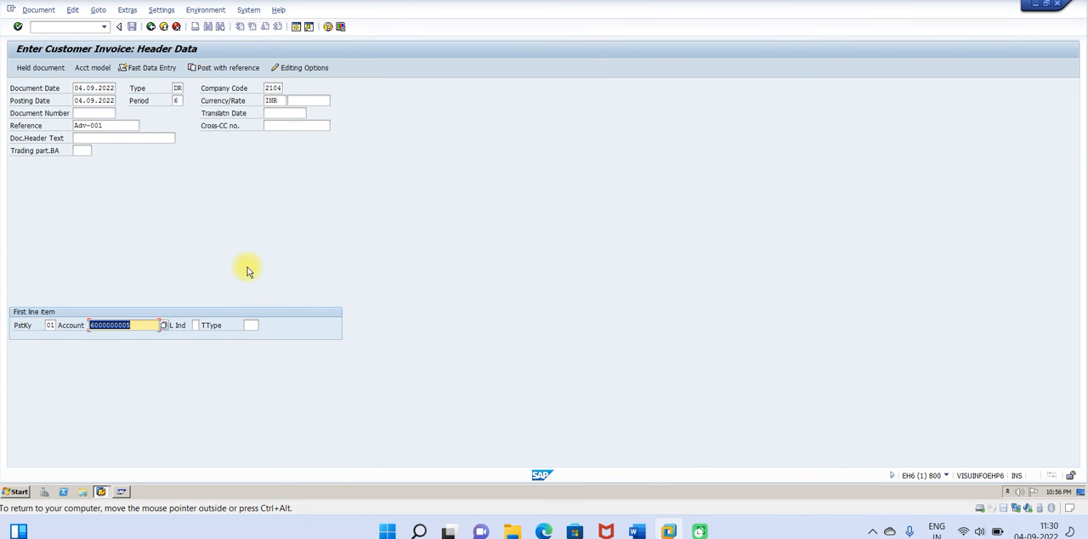
key("Return")
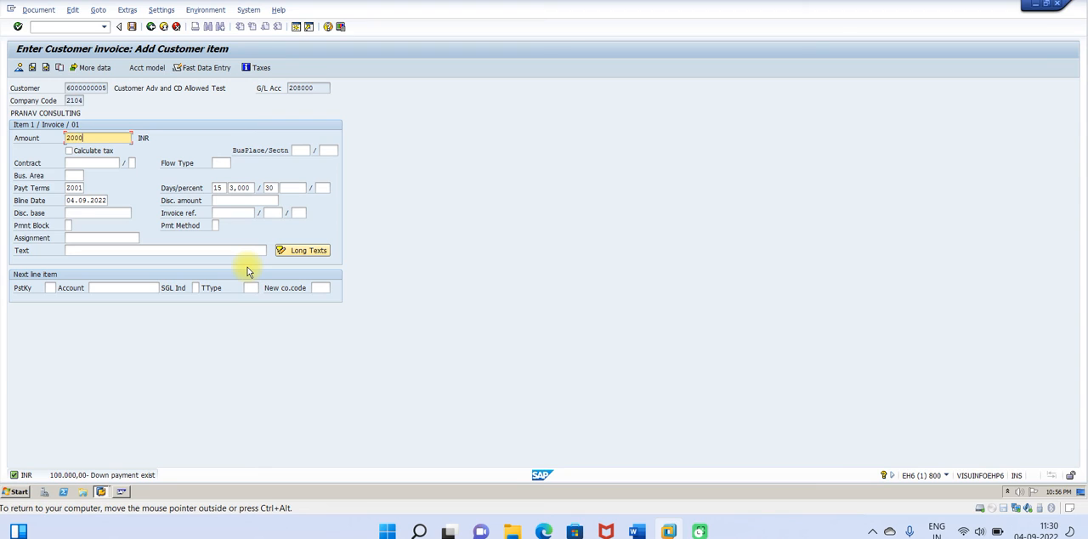
type("200000")
key("Return")
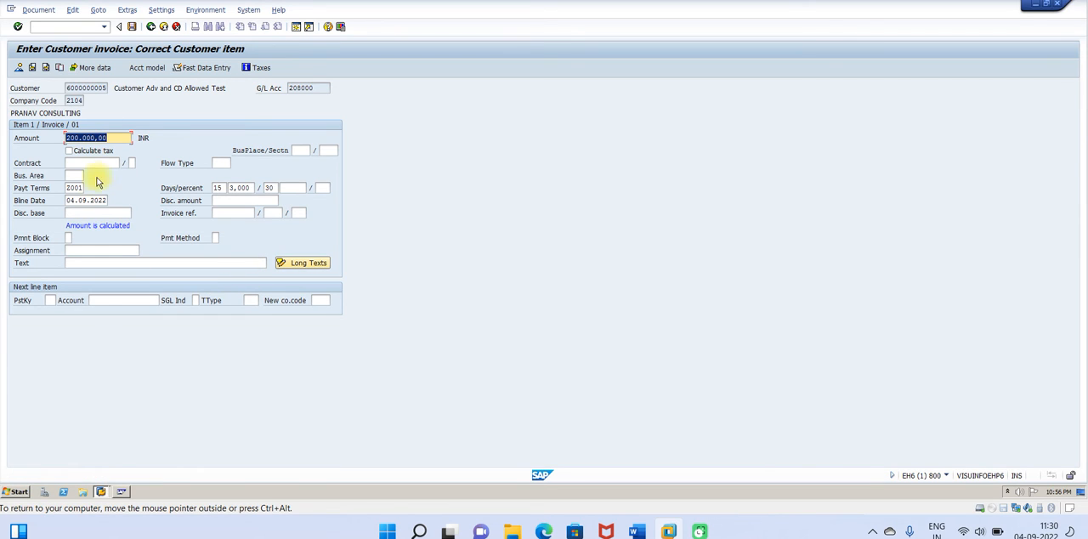
Step: Add a second line item with posting key 50 for G/L account 300000 Sales Account and an amount of 200000
left_click(52, 301)
left_click(52, 301)
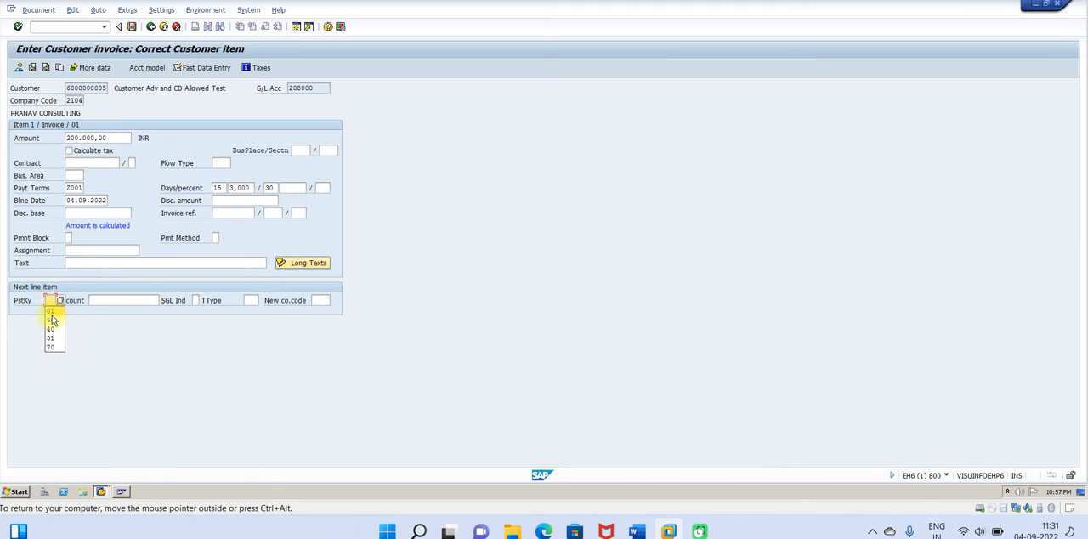
left_click(54, 322)
left_click(114, 303)
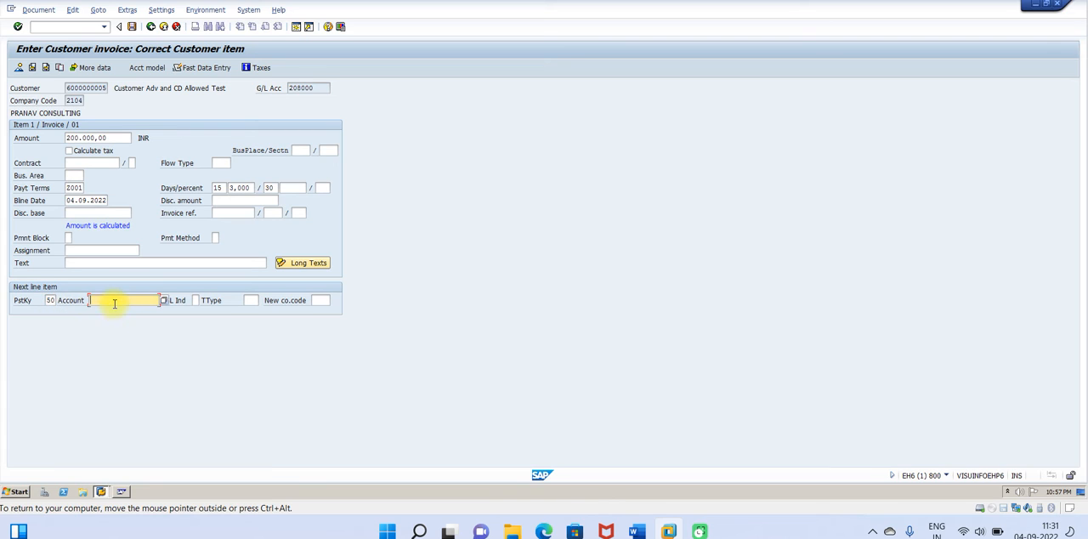
left_click(165, 301)
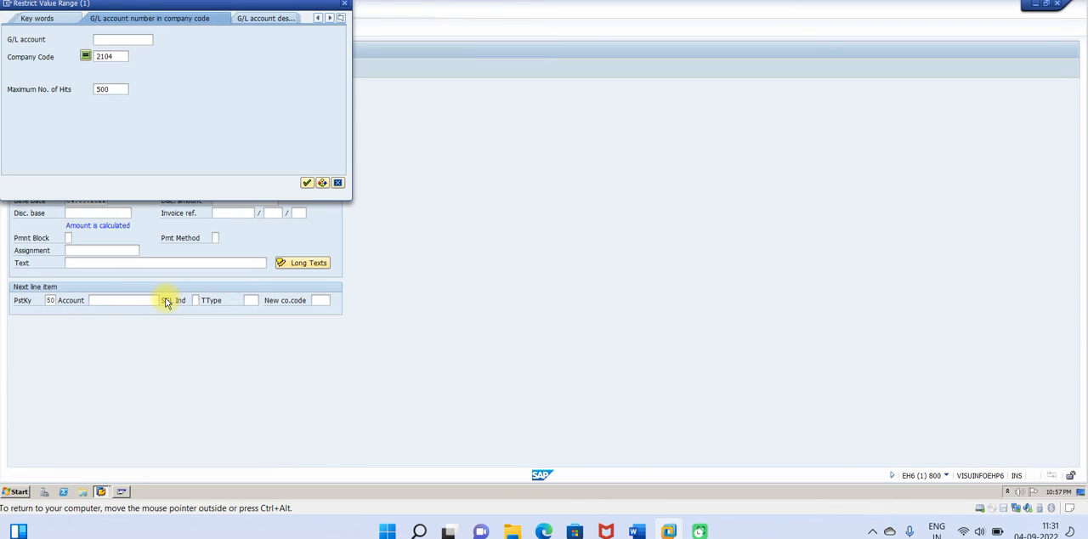
left_click(309, 182)
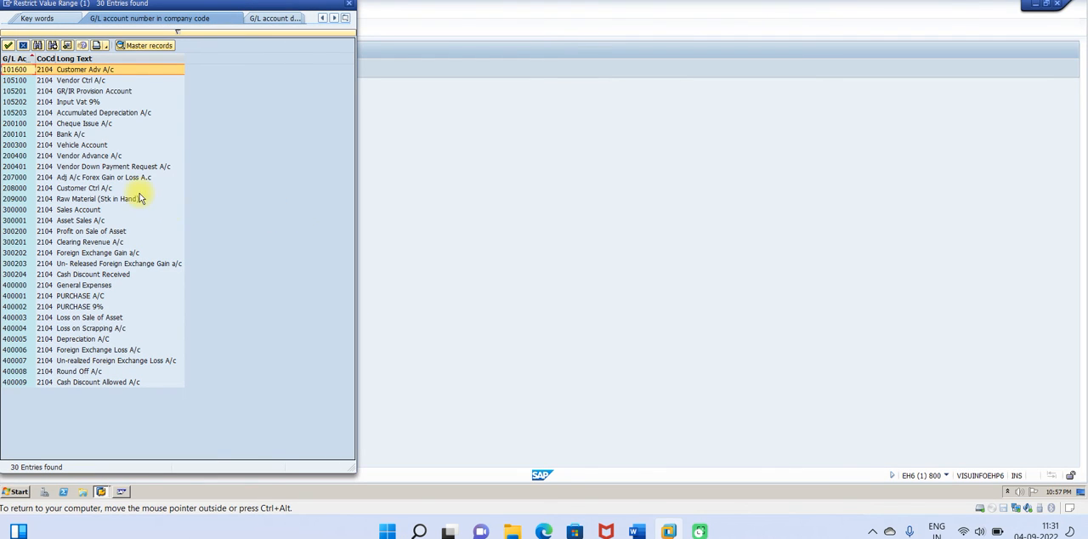
left_click(57, 211)
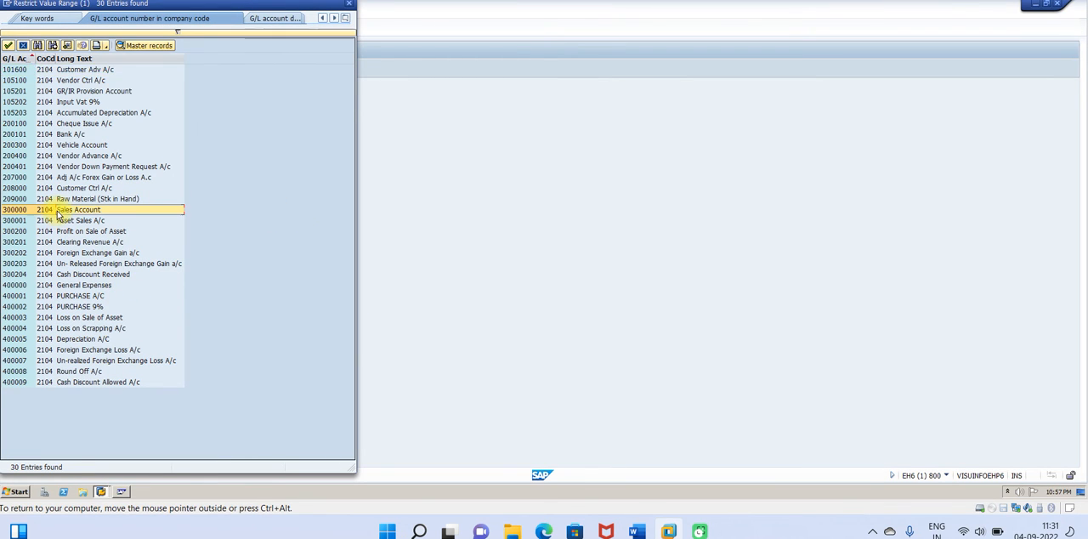
double_click(58, 213)
key("Return")
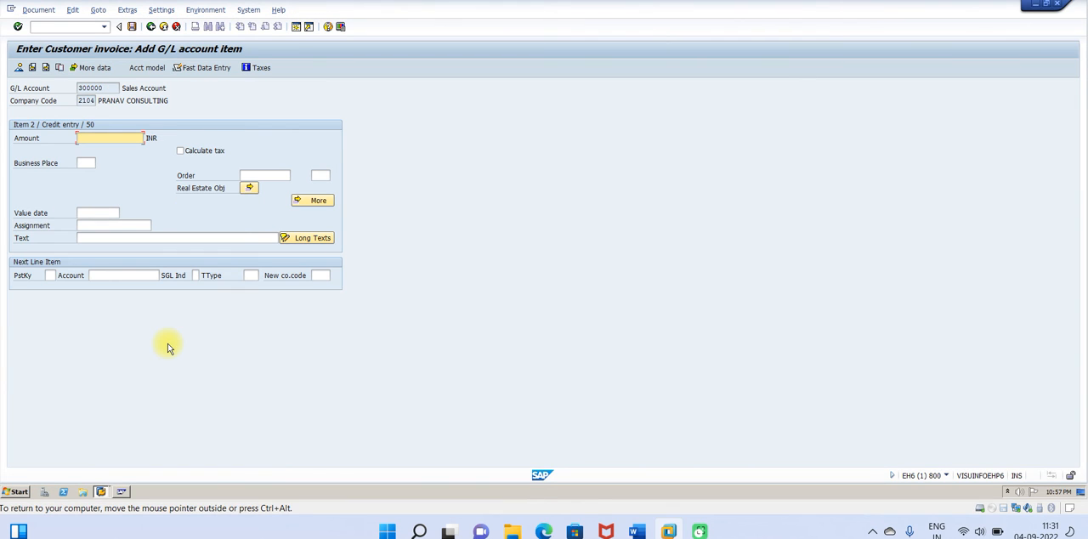
key("Return")
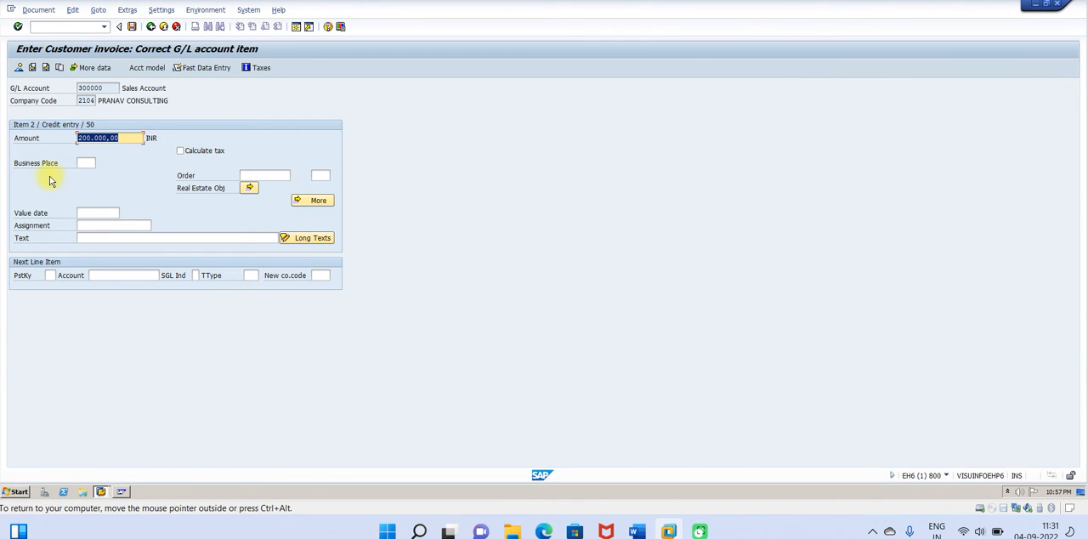
Step: Simulate the customer invoice document and post it
left_click(37, 11)
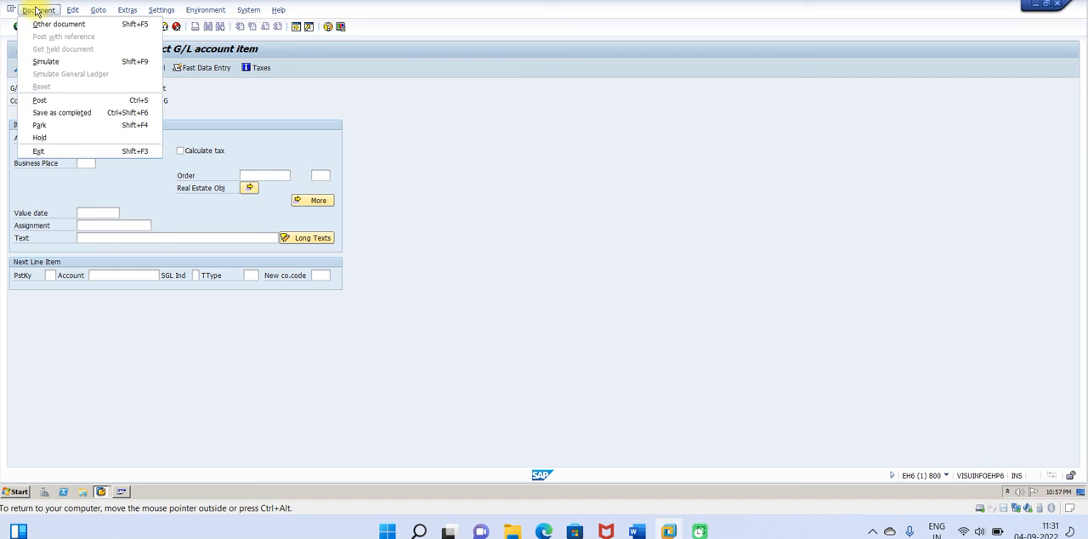
left_click(46, 63)
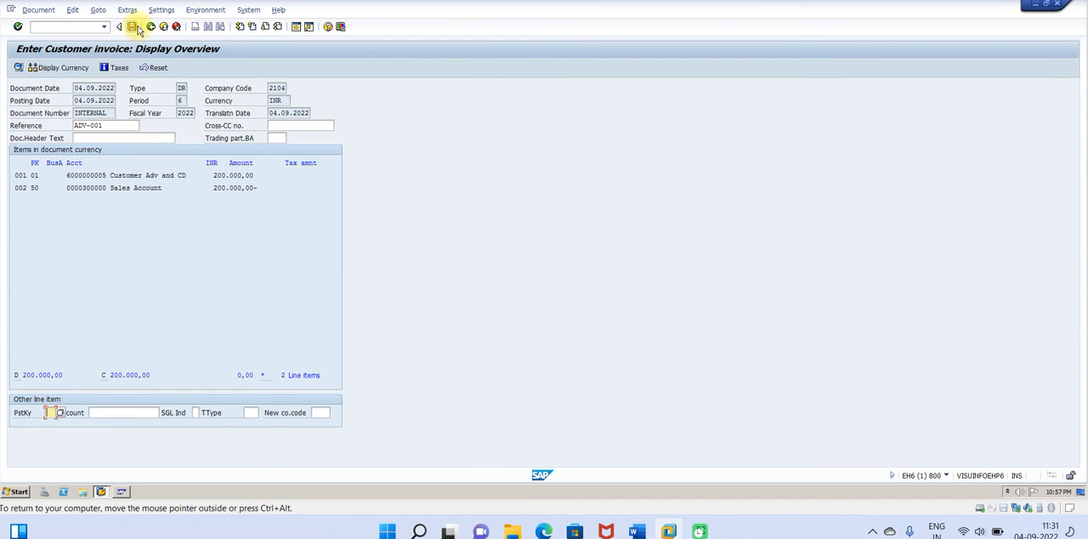
key("ctrl+s")
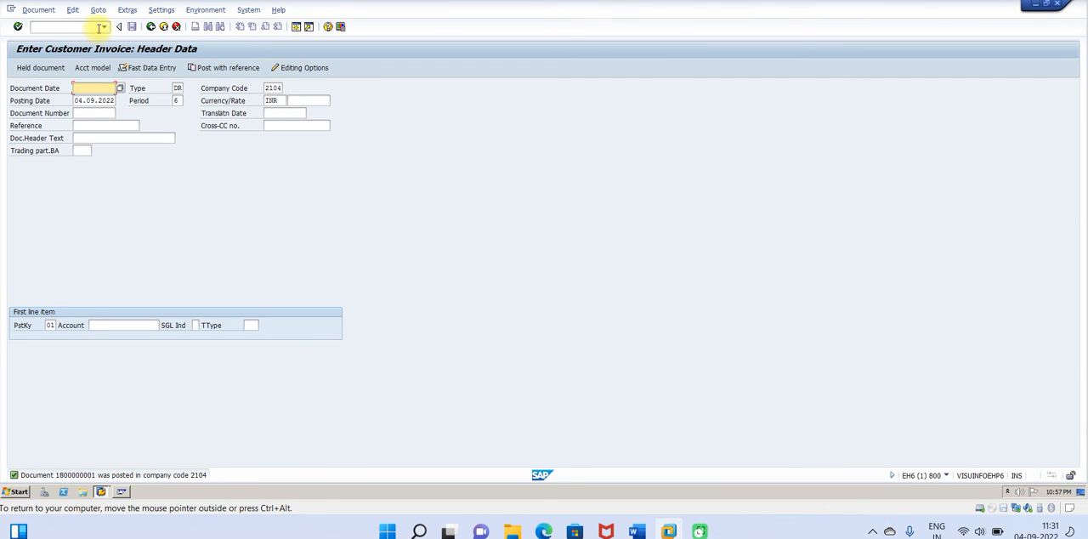
Step: Display the test customer's open items in company code 2104 with transaction FBL5N, including special G/L transactions, and return to the selection
left_click(103, 29)
left_click(67, 51)
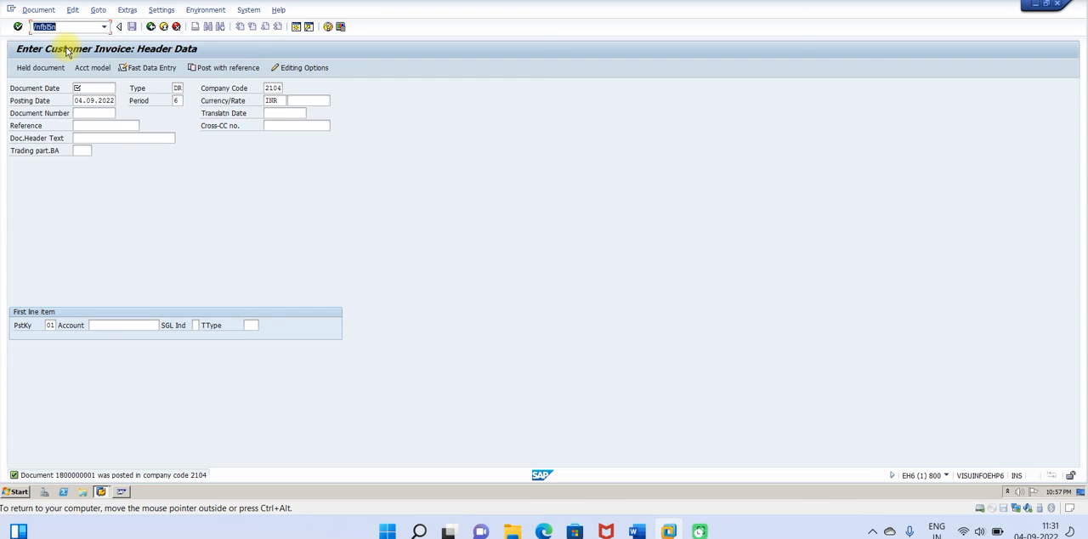
key("Return")
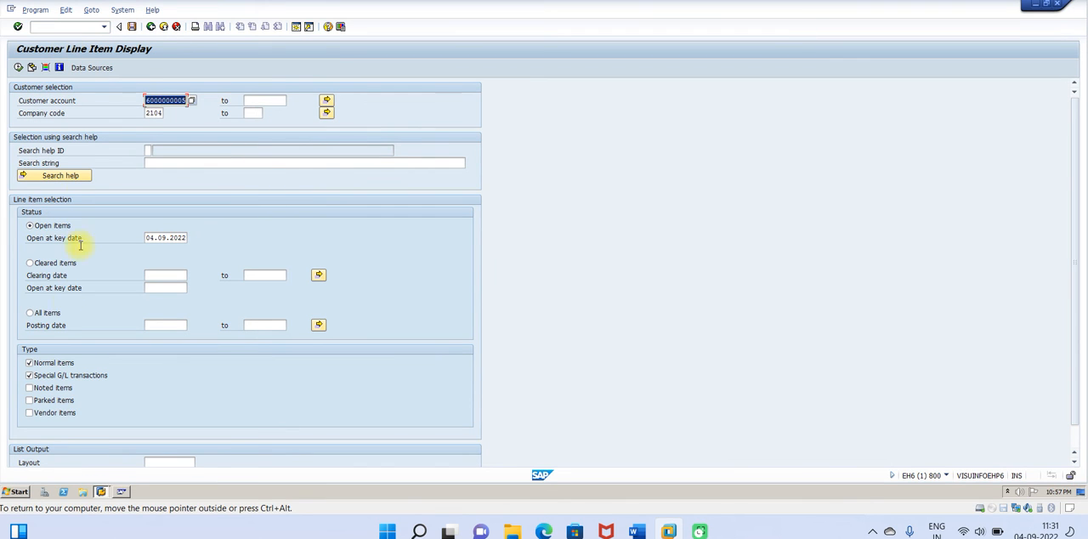
left_click(17, 67)
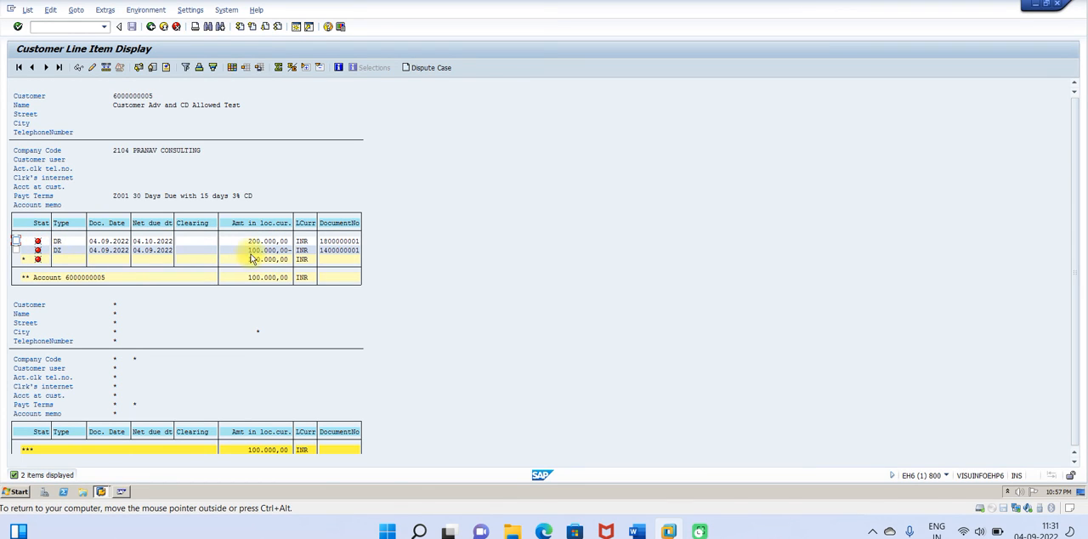
left_click(155, 26)
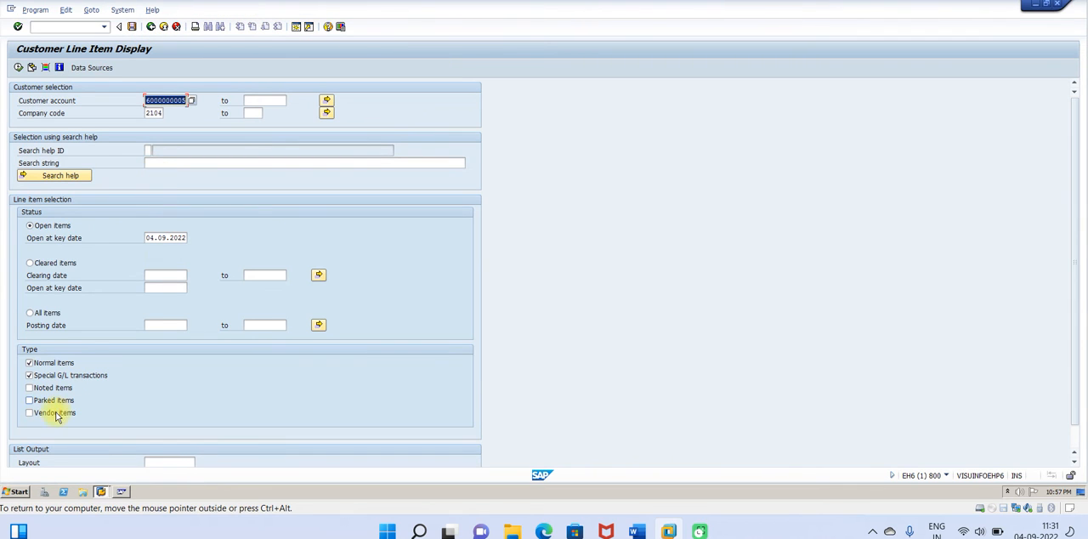
Step: Exclude special G/L transactions, display the customer's open normal items, and return to the selection
left_click(29, 375)
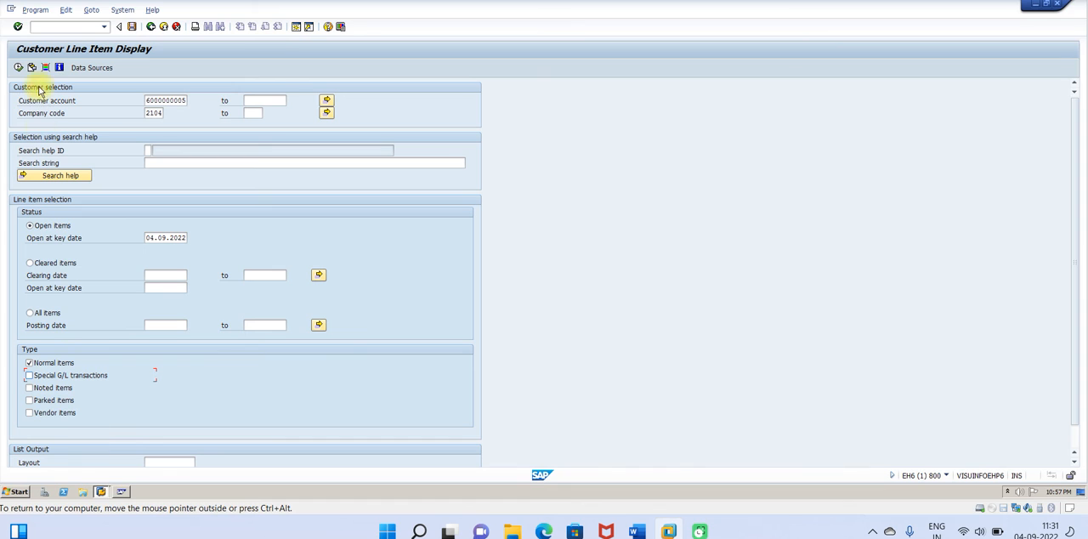
left_click(20, 68)
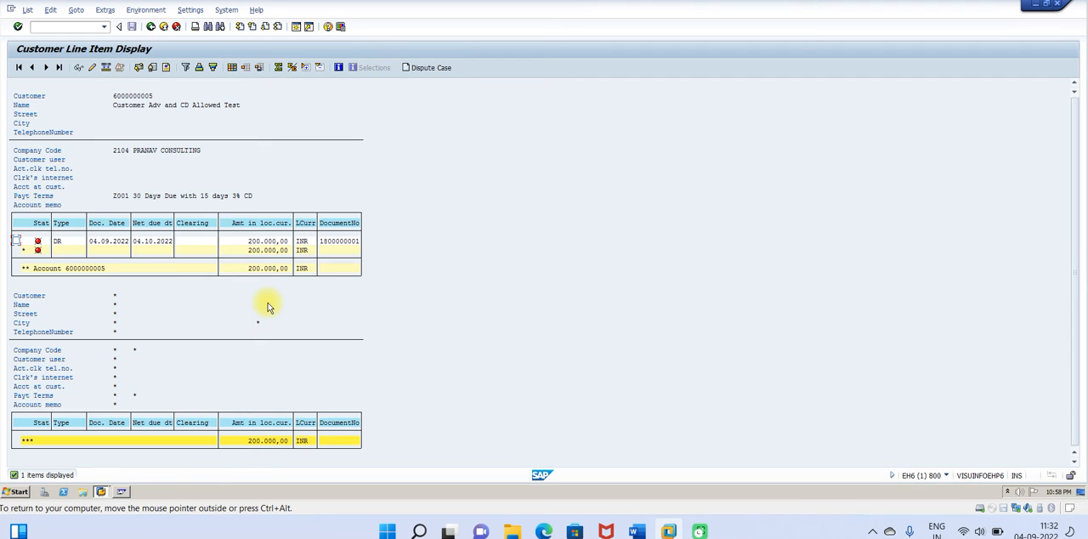
left_click(150, 27)
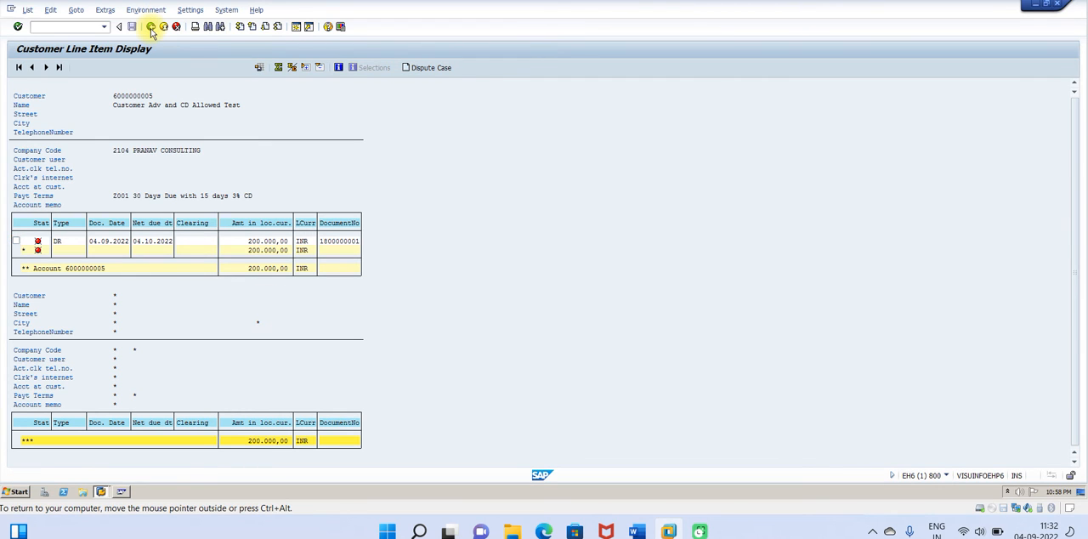
Step: Switch to the Word guide, read on to STEP-4 about clearing the customer down payment, and return to the SAP session
left_click(638, 532)
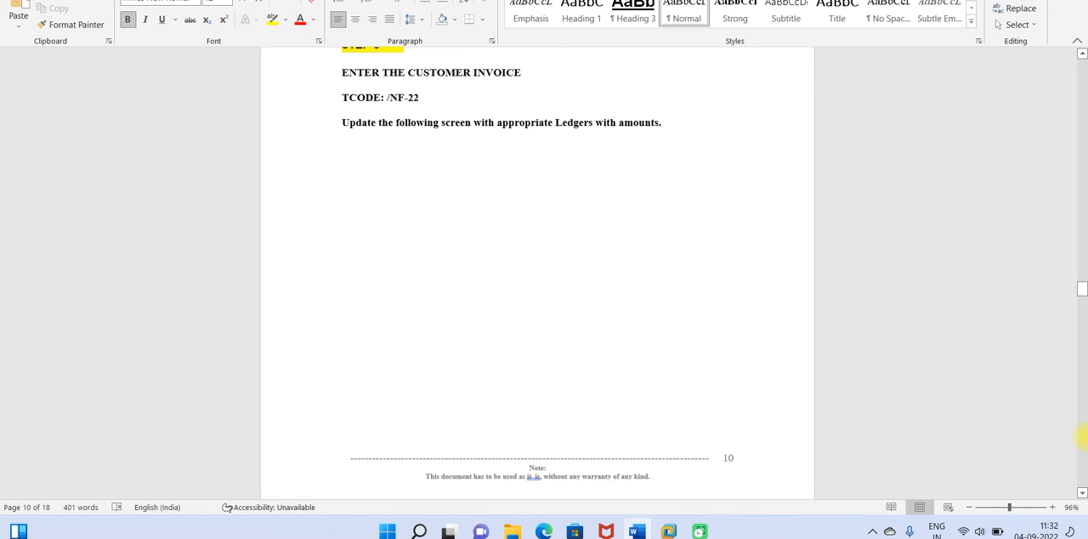
left_click_drag(1082, 493, 1082, 495)
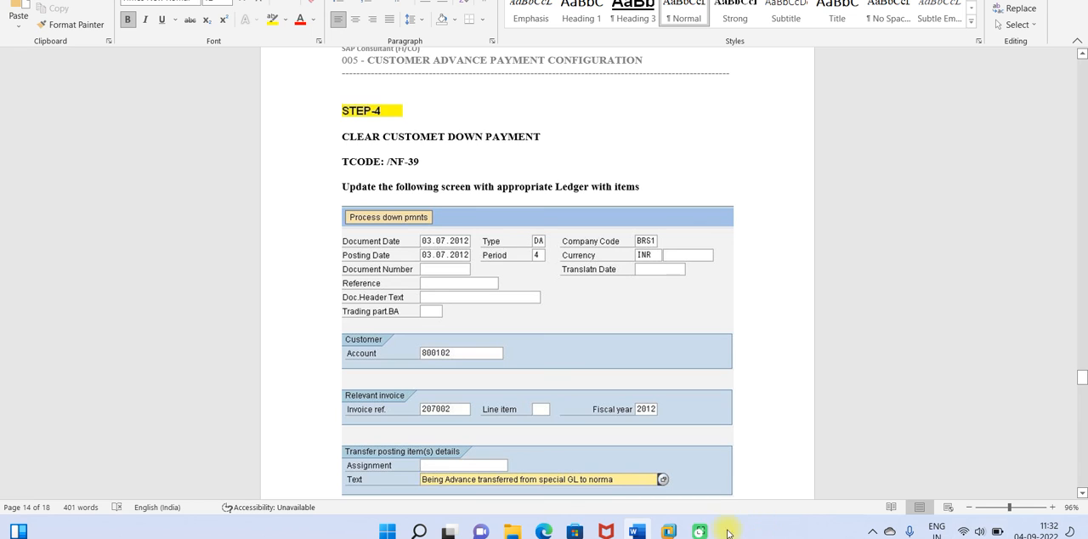
mouse_move(671, 534)
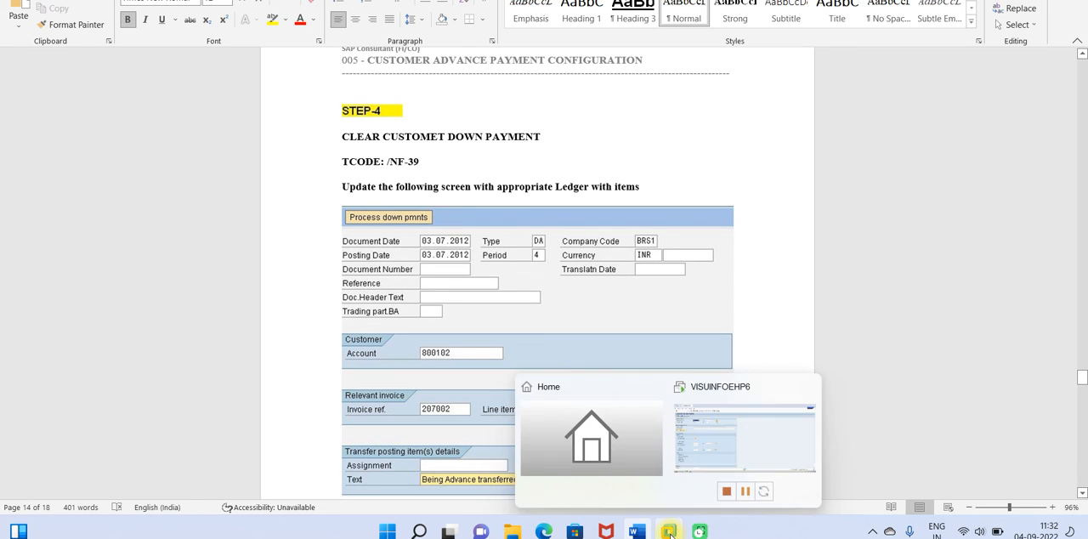
left_click(694, 467)
Step: Start clearing the customer down payment with transaction F-39 and set the document date to 04.09.2022
left_click(47, 27)
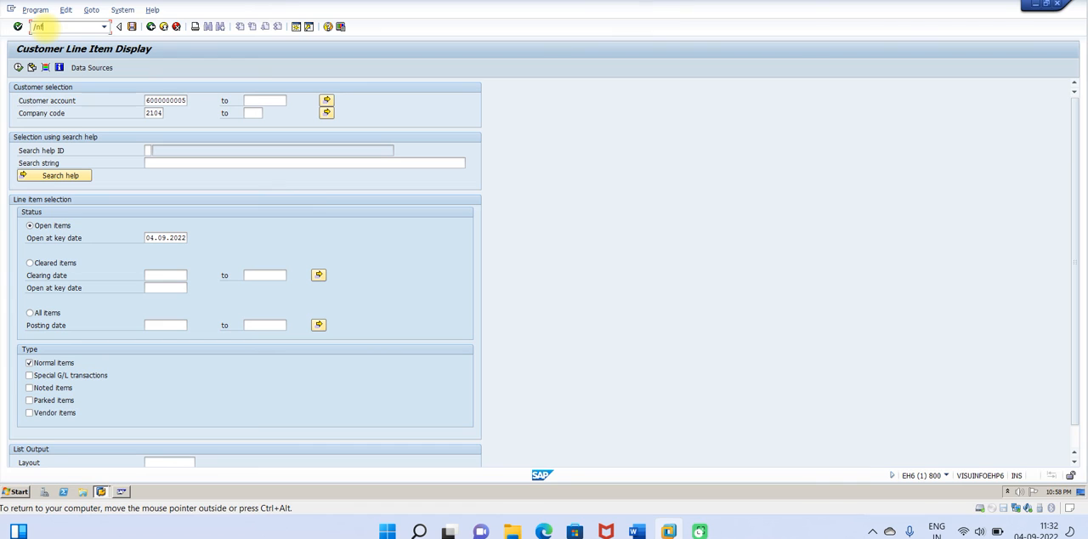
type("/nf-39")
key("Return")
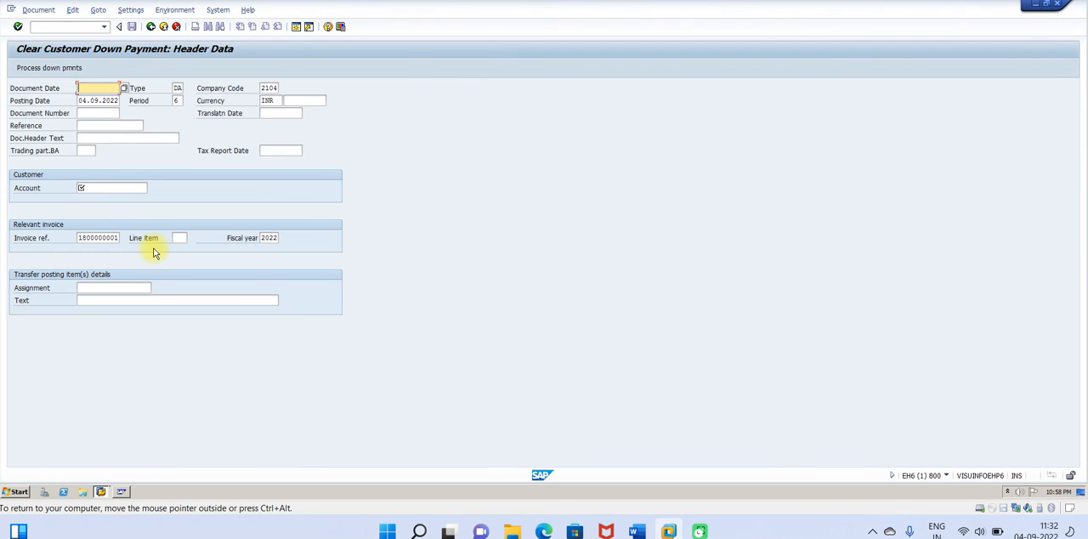
key("space")
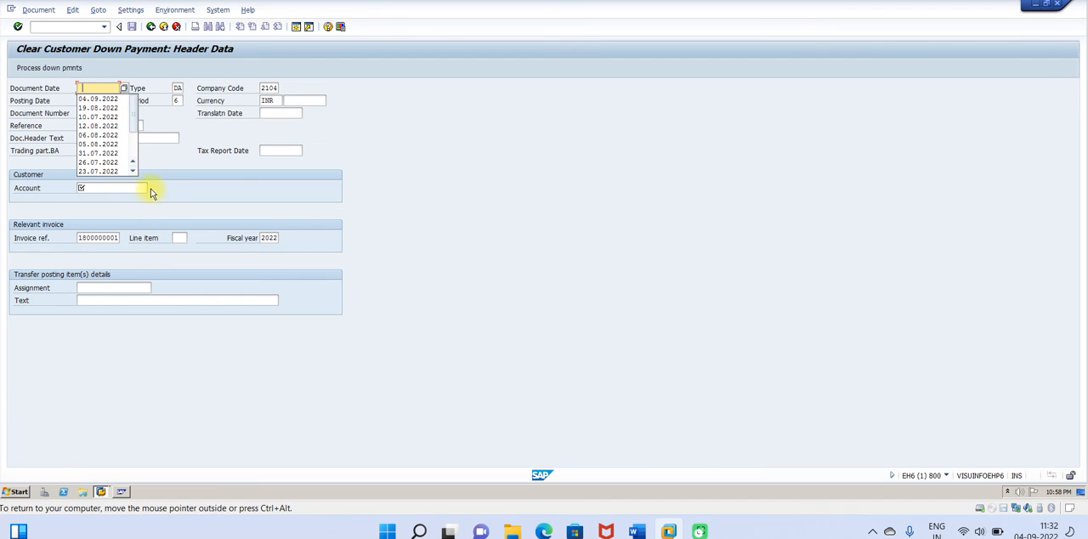
left_click(101, 100)
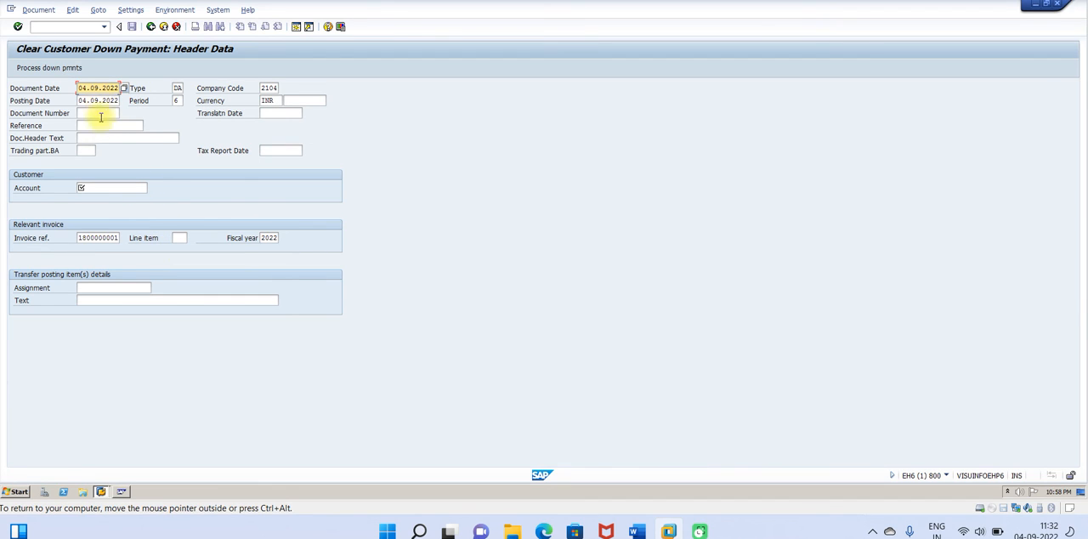
Step: Look up the Customer Adv and CD Allowed Test account and assign it as the customer for the clearing
left_click(95, 187)
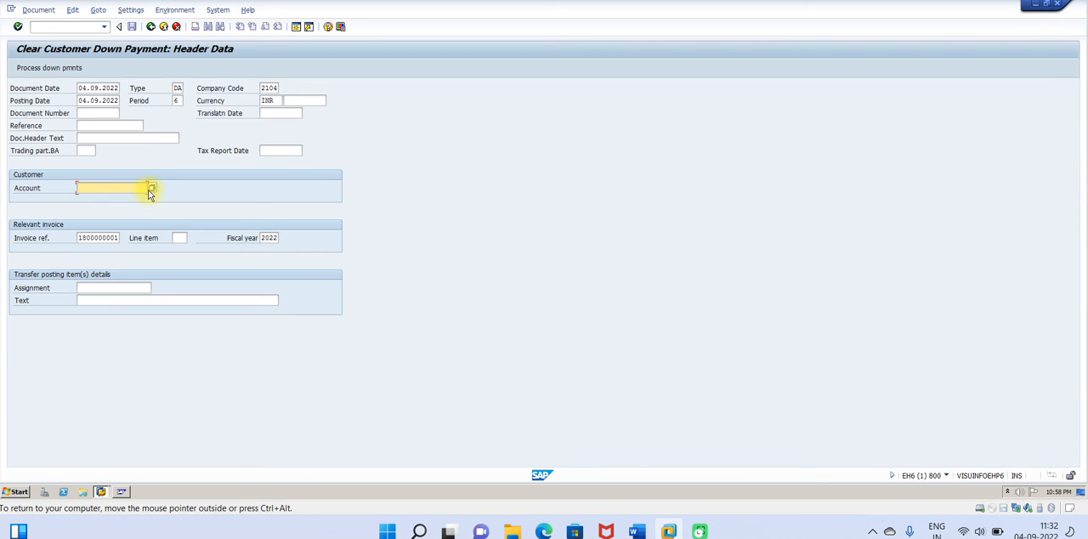
left_click(152, 188)
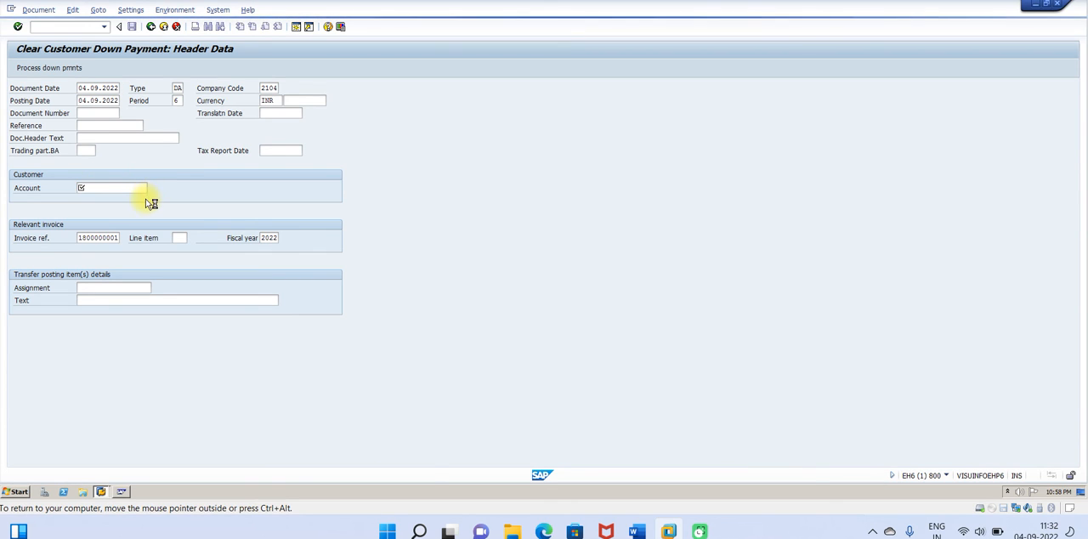
left_click(387, 466)
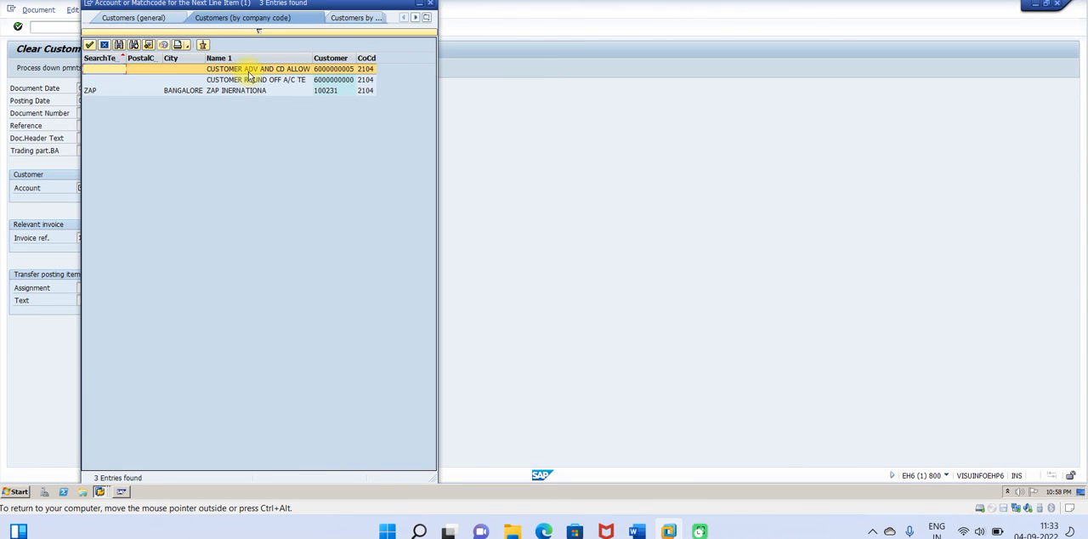
double_click(246, 70)
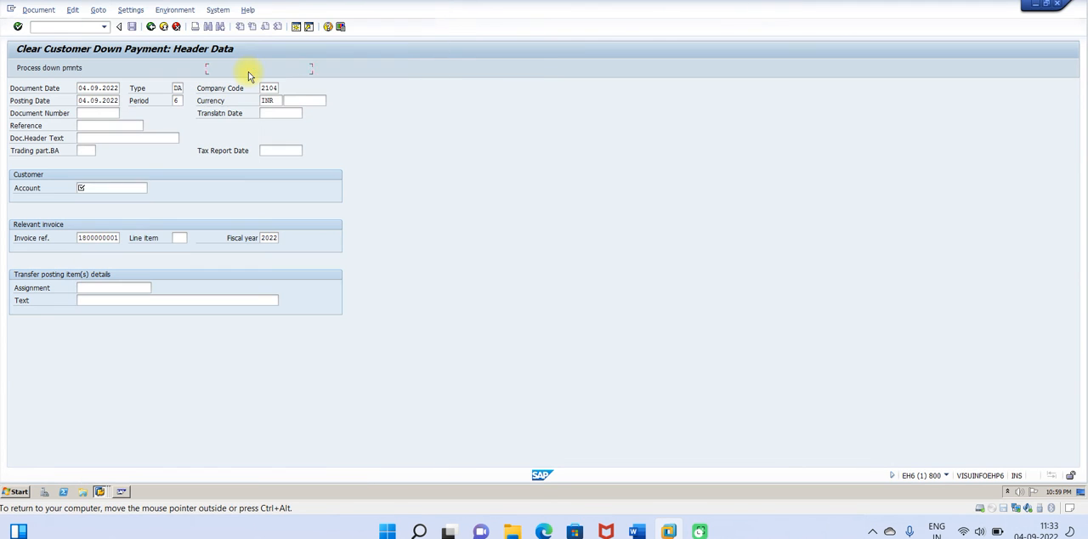
Step: Clear the invoice reference, enter a descriptive text for the transfer posting, and process the customer's down payments
left_click(78, 237)
key("Delete")
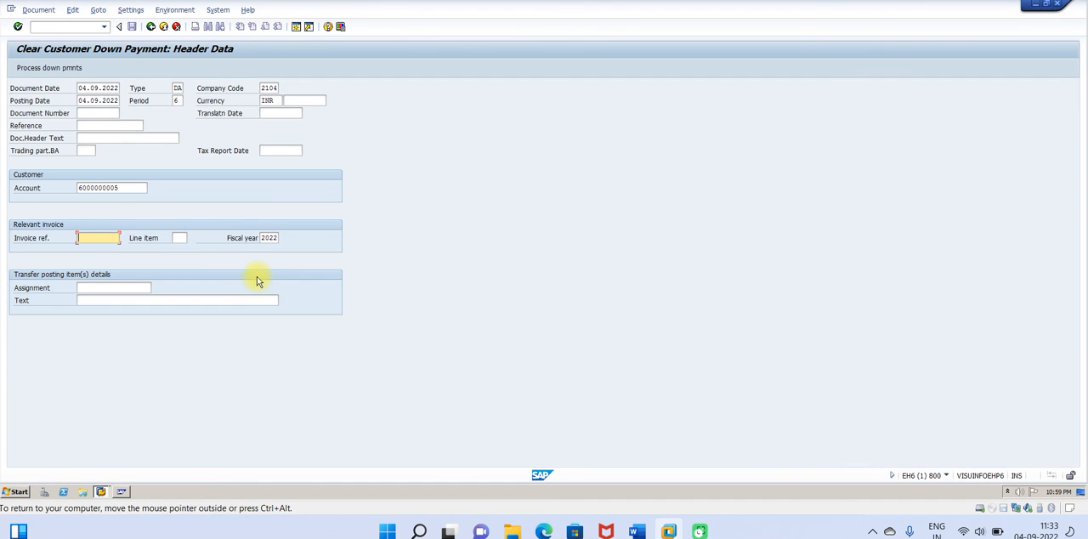
left_click(95, 301)
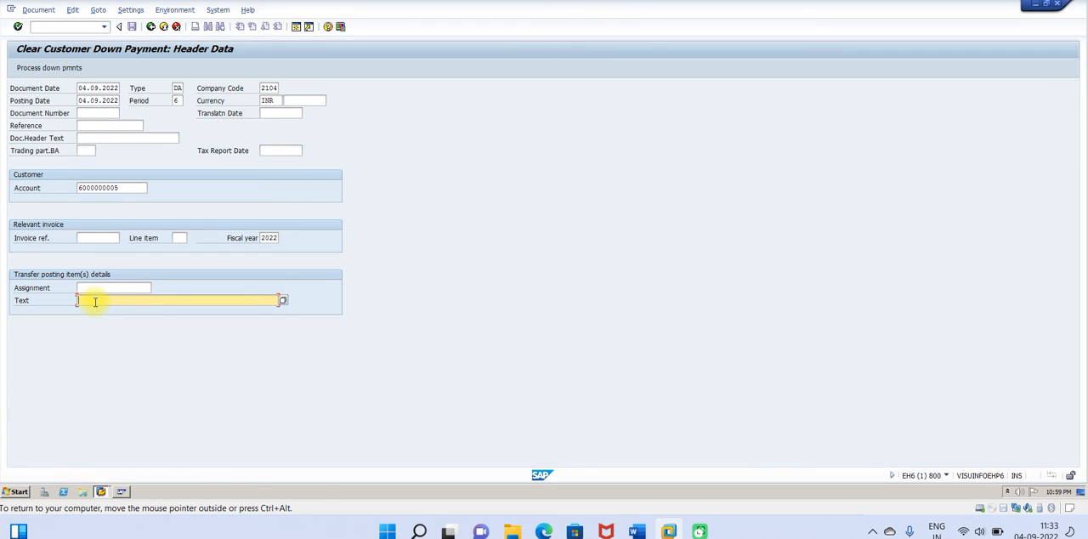
type("Being down payment adjustment")
left_click(46, 68)
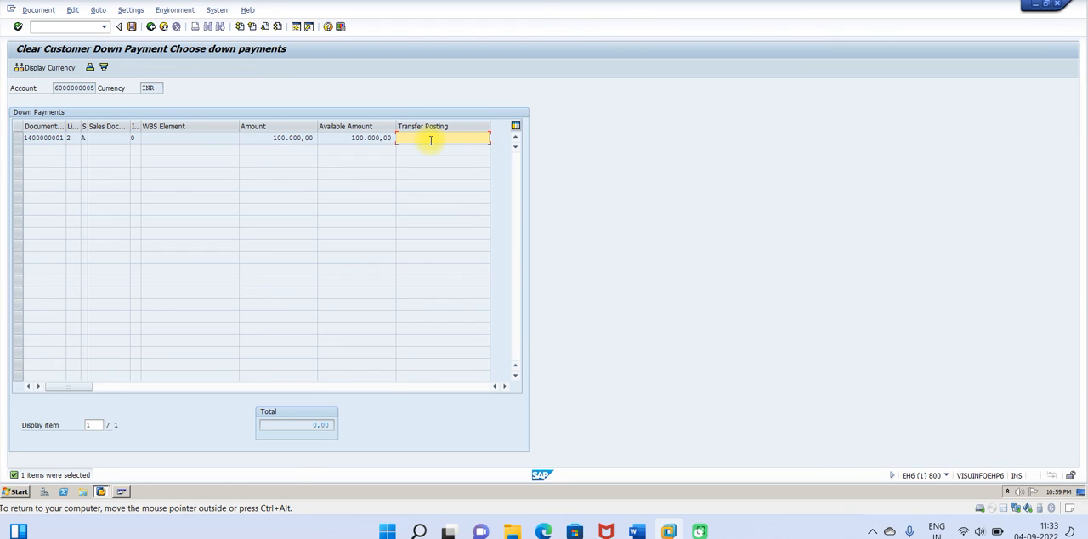
Step: Try to enter 100000 as the transfer posting amount for the listed down payment
type("00000")
key("Return")
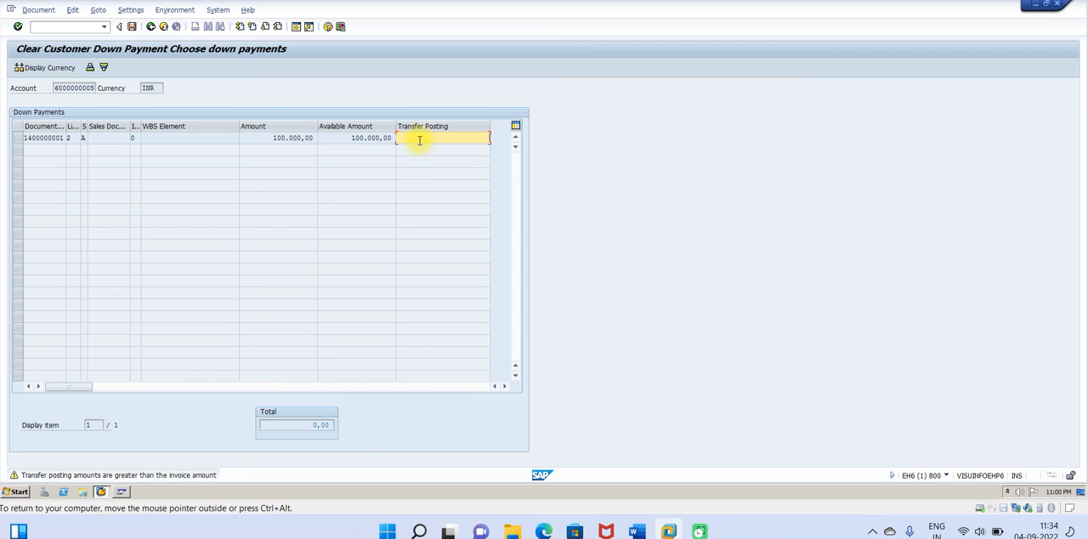
key("Return")
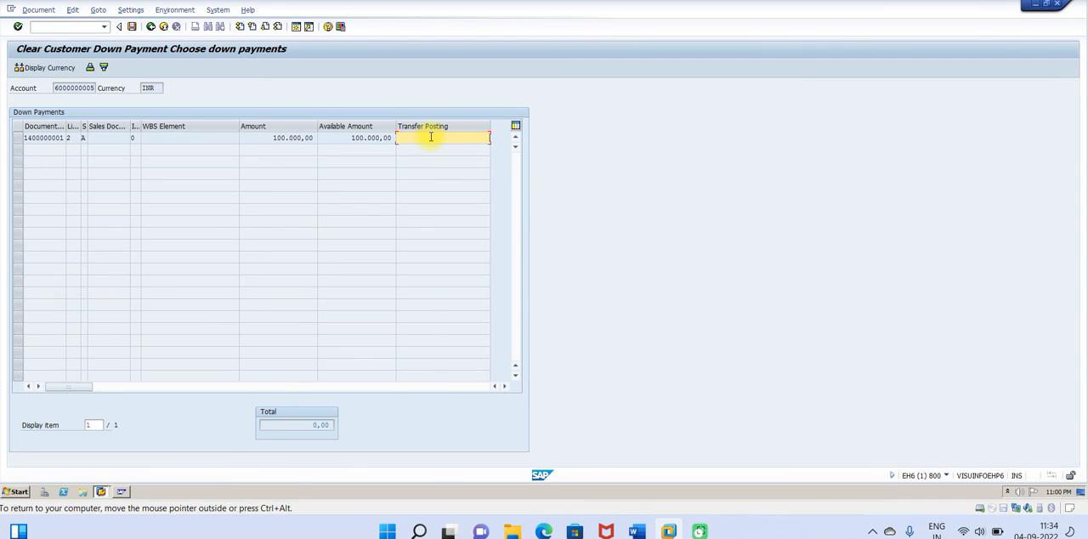
type("10")
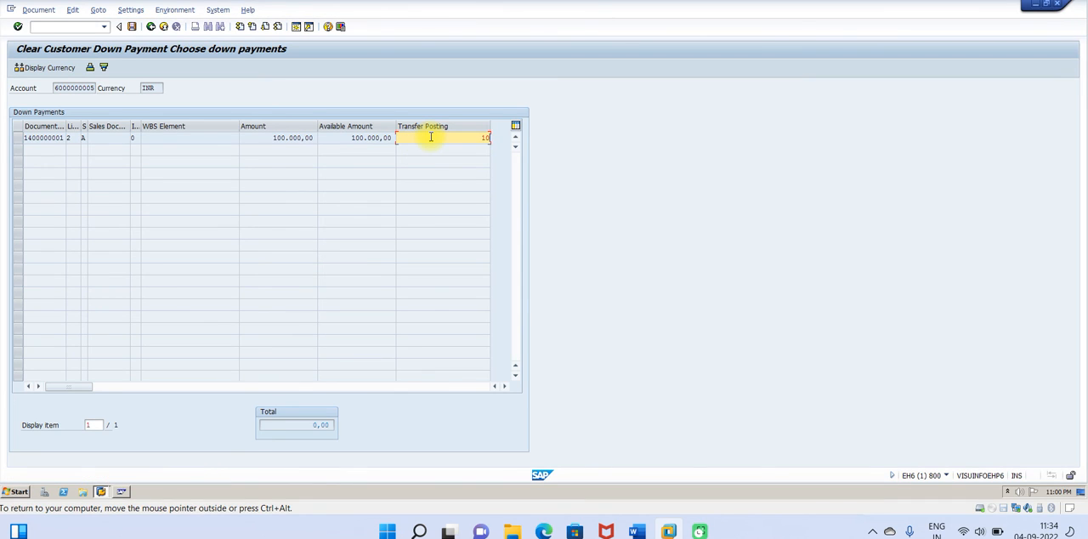
type("0000")
key("Return")
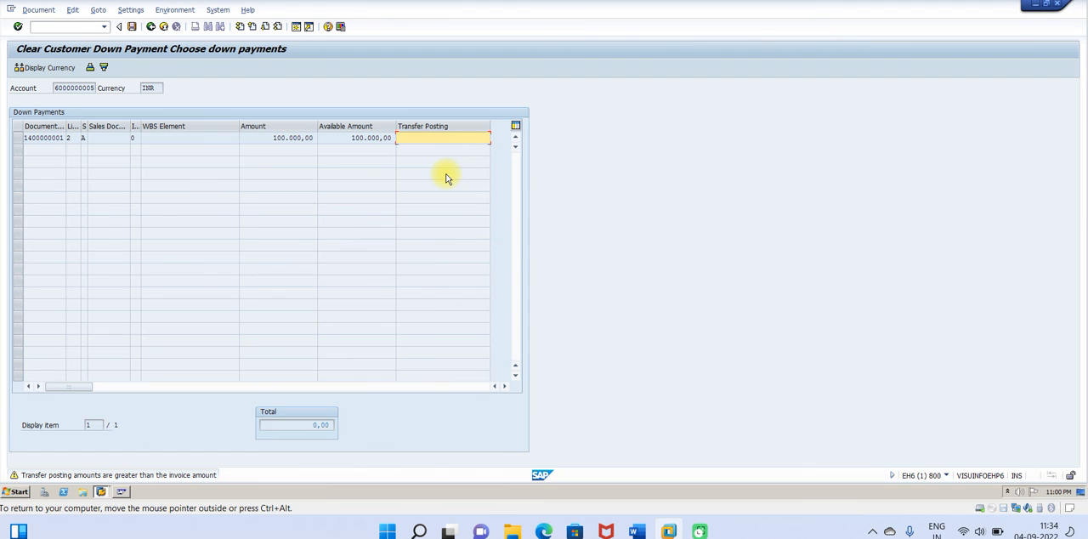
Step: Switch to the Word guide, review the STEP-4 instructions for processing down payments and the transfer posting, and return to SAP
left_click(637, 531)
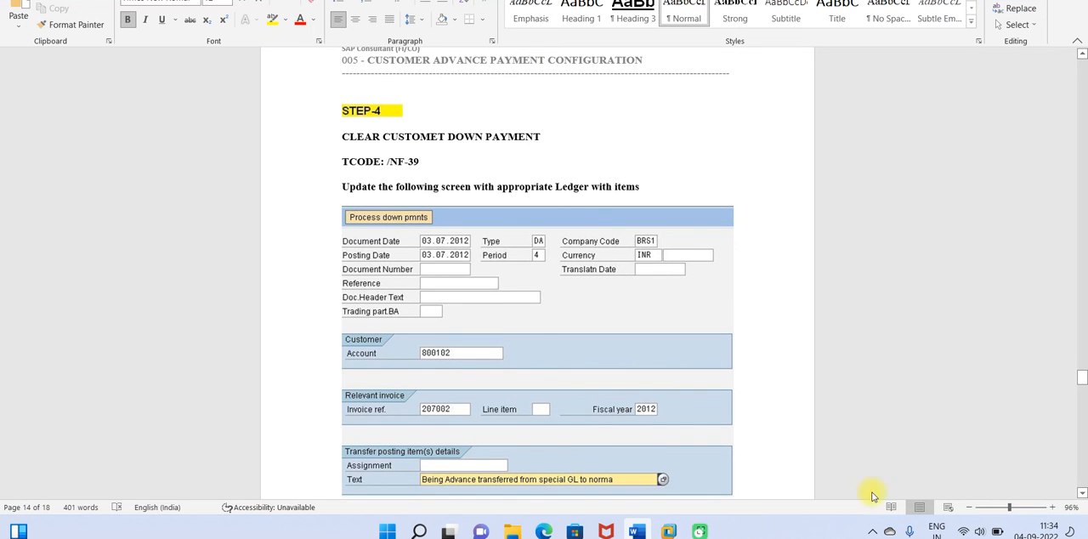
left_click(1082, 493)
scroll(1083, 493, "down", 5)
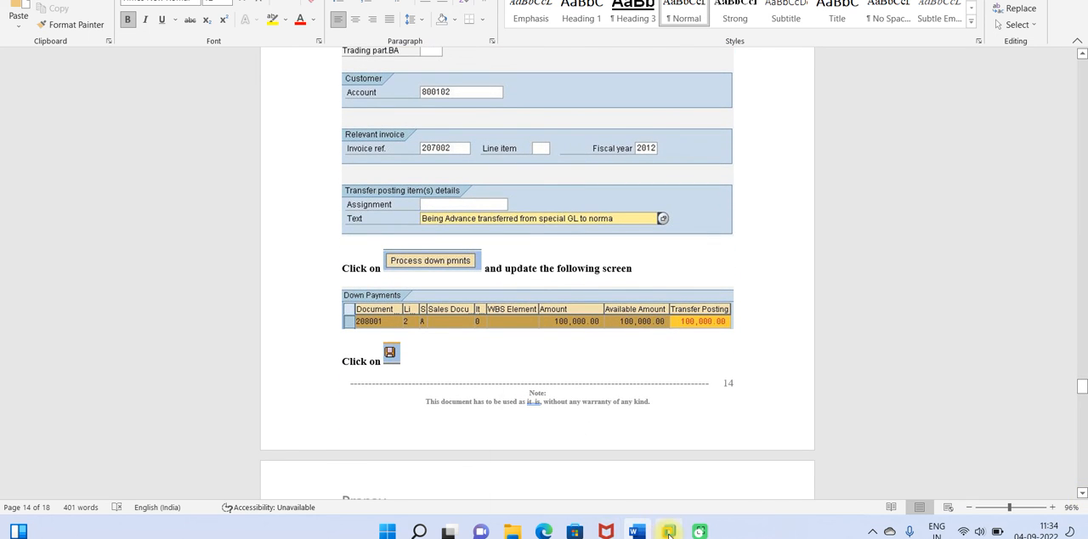
mouse_move(668, 531)
left_click(716, 460)
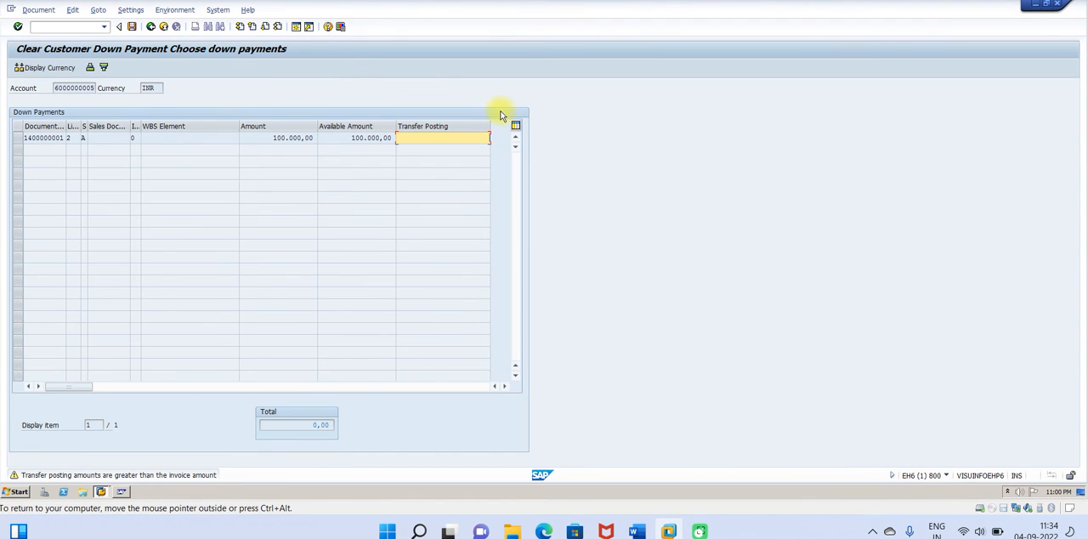